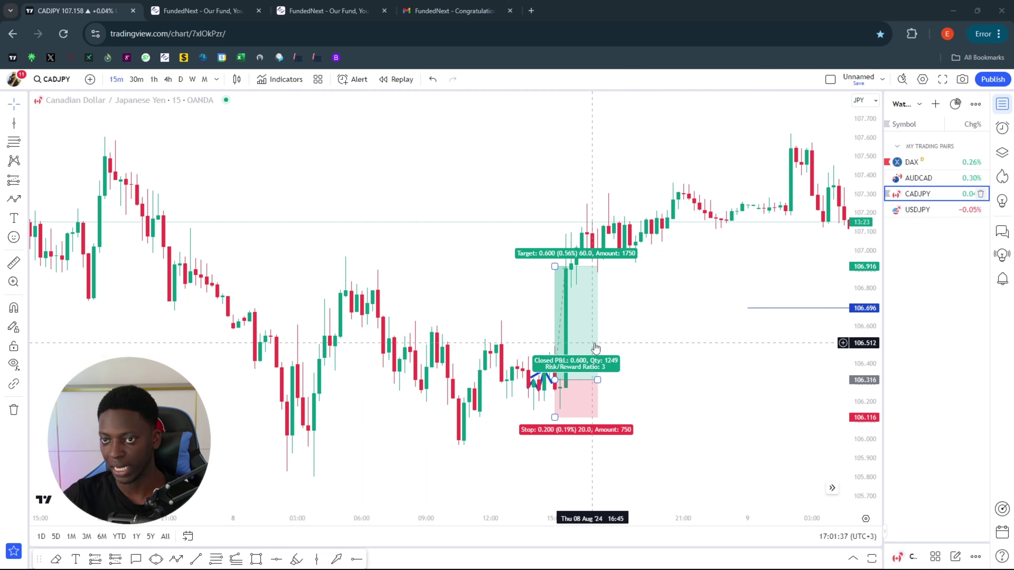
Switch to Gmail and view the FundedNext eligibility email and the newer FundedNext account activation confirmation.
{"action": "left_click", "coordinate": [464, 11]}
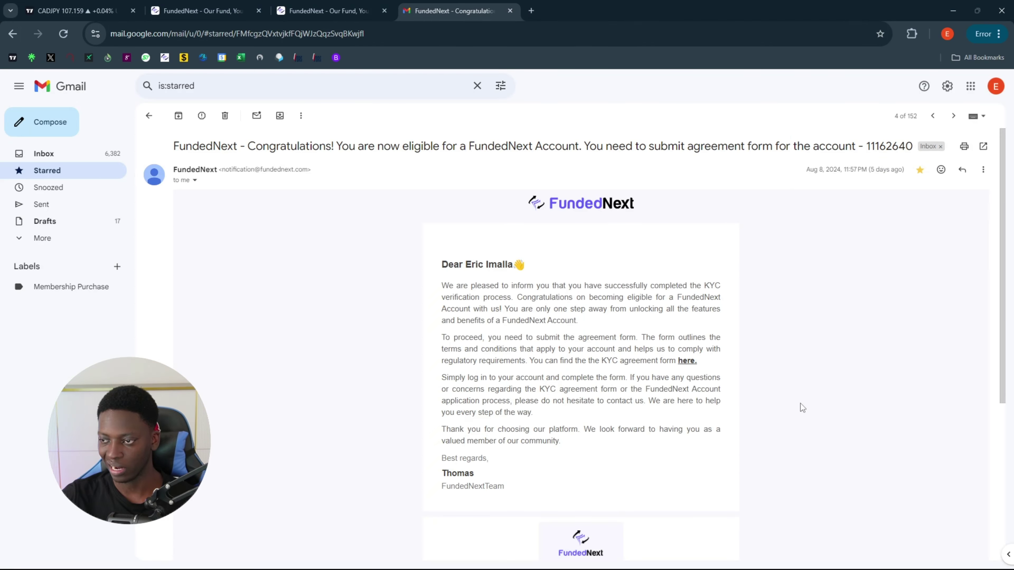
{"action": "key", "text": "k"}
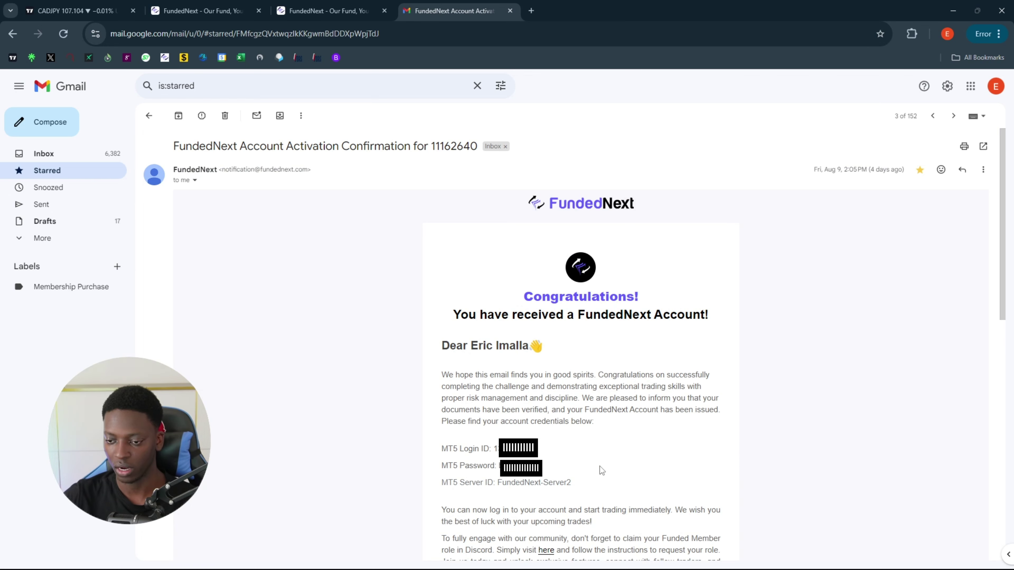
Switch to the FundedNext accounts page and examine the full list of inactive Stellar 2-Step challenge accounts.
{"action": "left_click", "coordinate": [325, 11]}
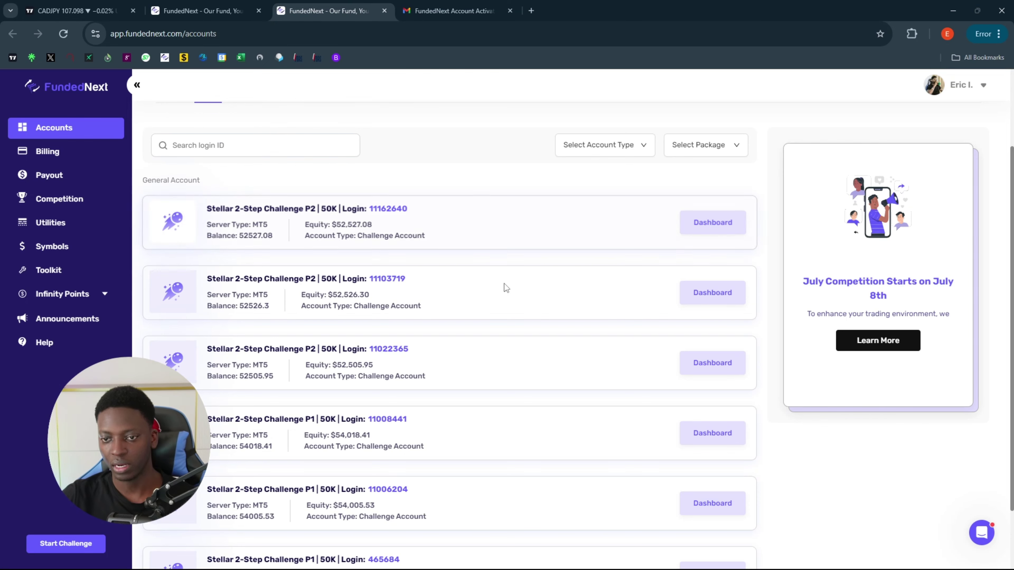
{"action": "scroll", "coordinate": [558, 401], "scroll_direction": "down", "scroll_amount": 2}
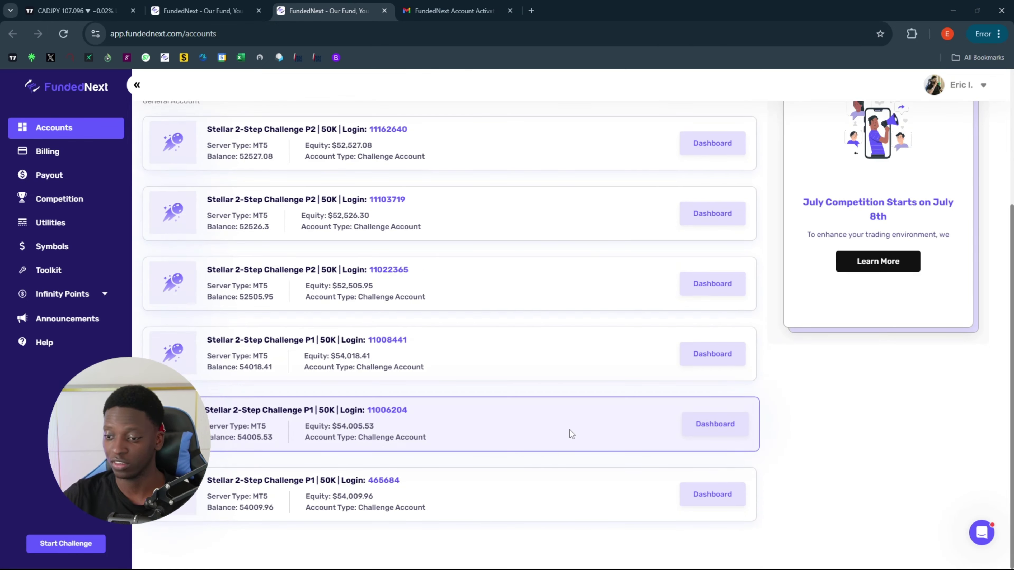
{"action": "scroll", "coordinate": [555, 463], "scroll_direction": "up", "scroll_amount": 5}
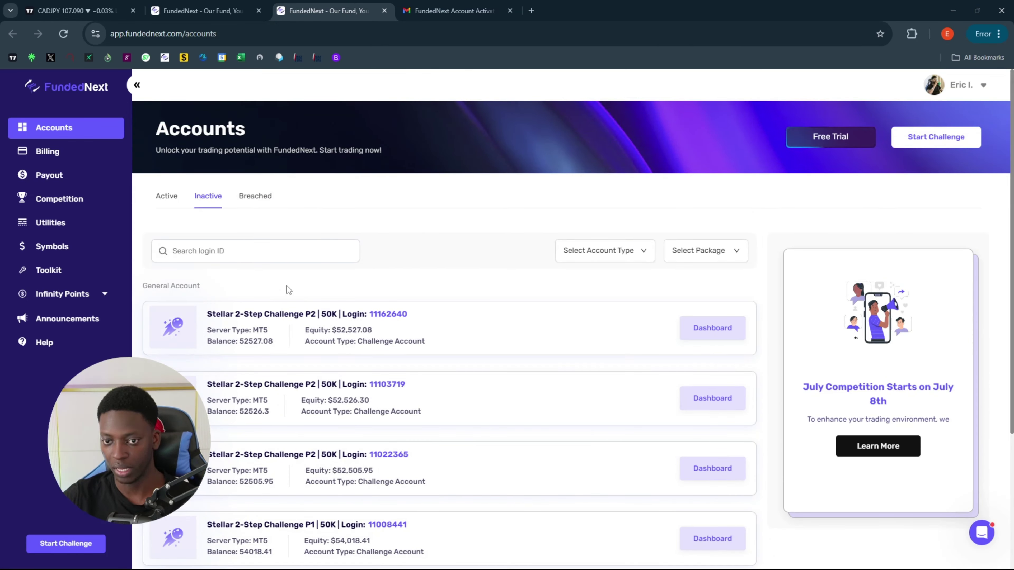
{"action": "left_click", "coordinate": [256, 202]}
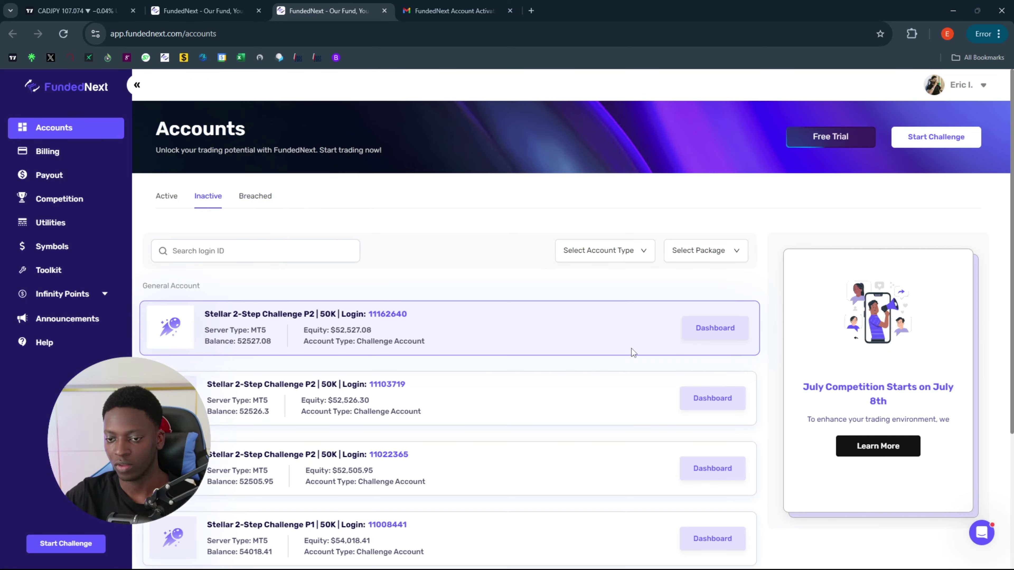
{"action": "scroll", "coordinate": [632, 349], "scroll_direction": "down", "scroll_amount": 5}
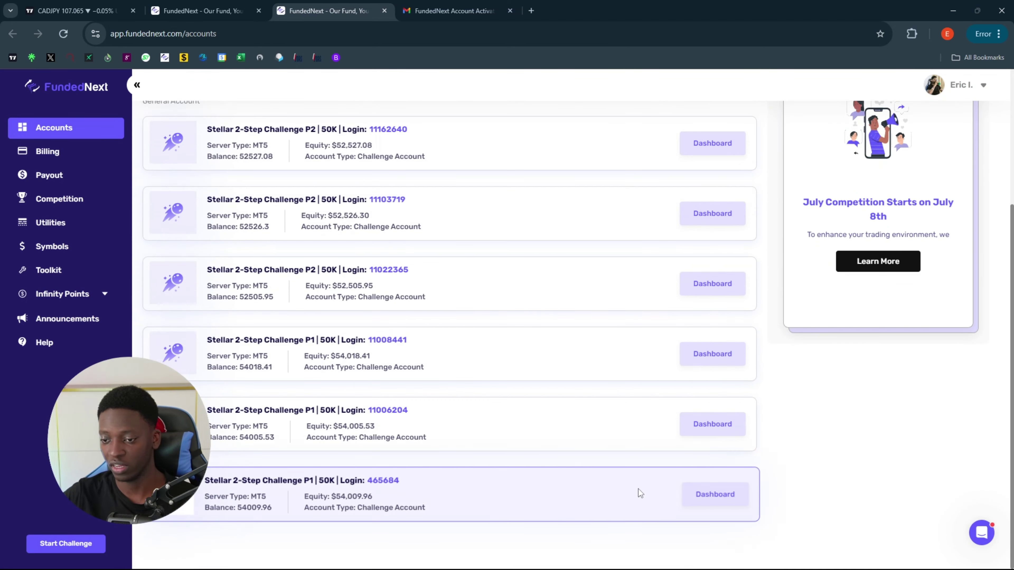
{"action": "scroll", "coordinate": [574, 222], "scroll_direction": "up", "scroll_amount": 4}
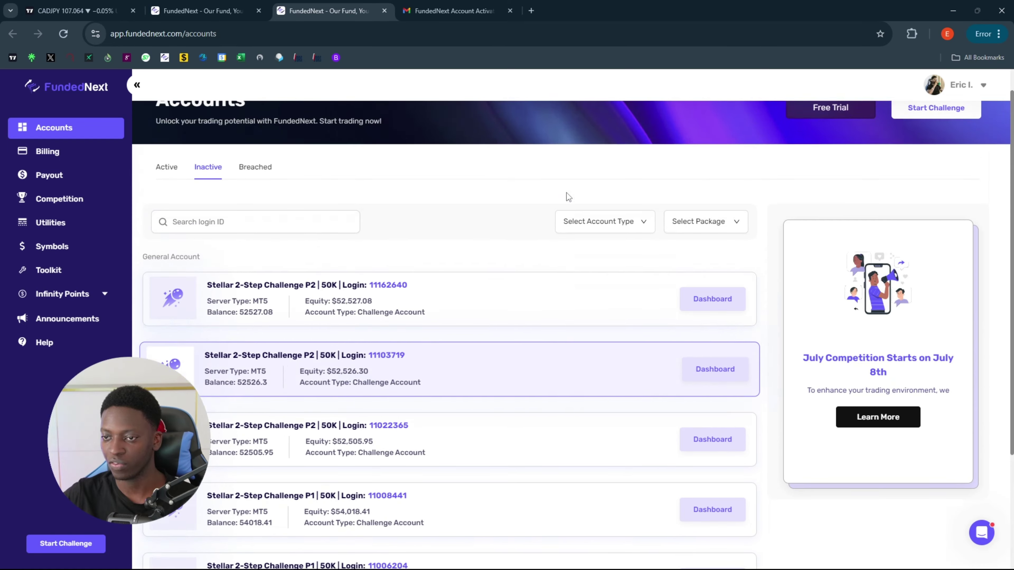
{"action": "scroll", "coordinate": [599, 320], "scroll_direction": "down", "scroll_amount": 4}
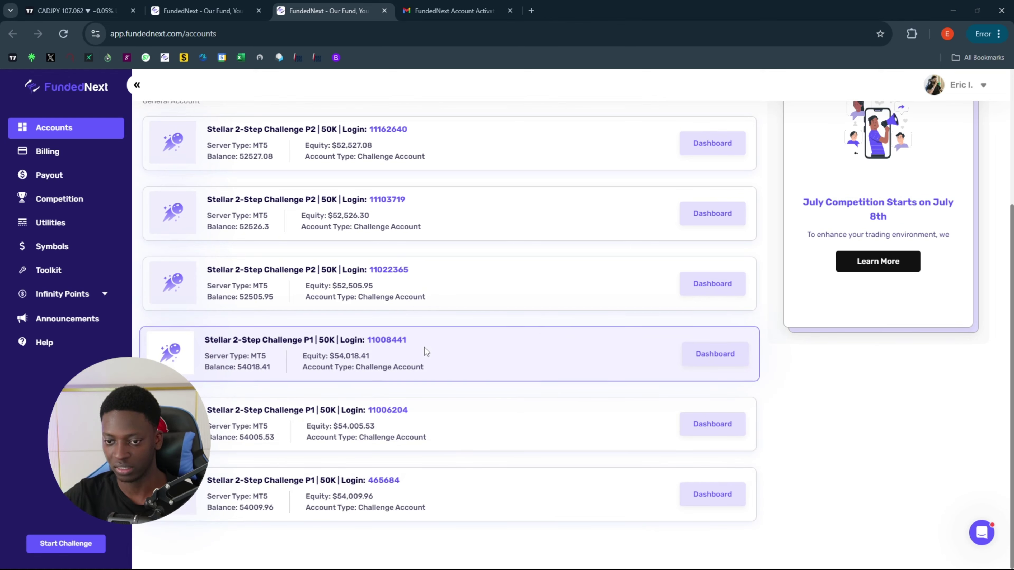
{"action": "scroll", "coordinate": [436, 348], "scroll_direction": "up", "scroll_amount": 5}
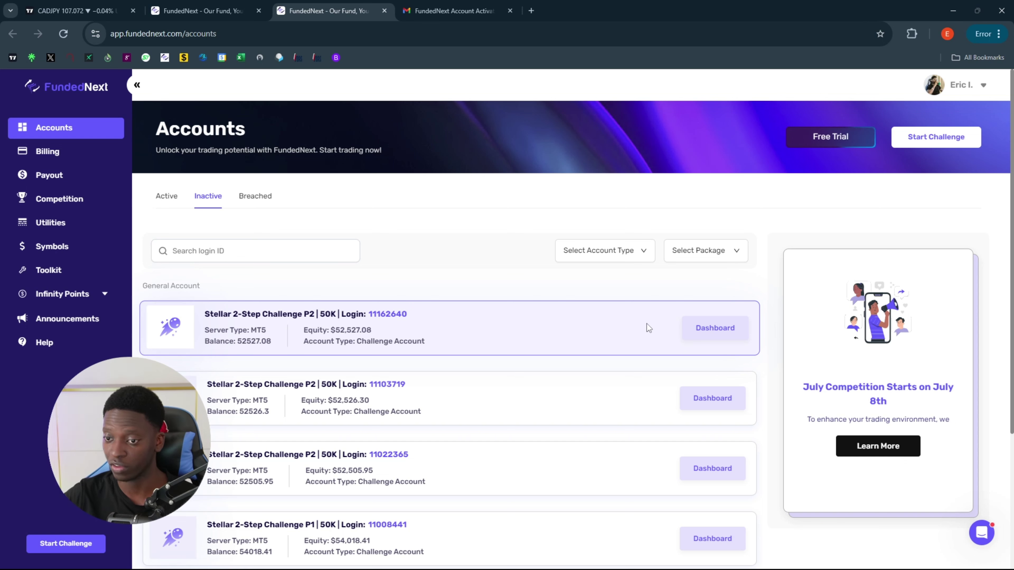
Open the dashboard of the first inactive Stellar 2-Step Challenge P2 account and examine its stats and trading objectives.
{"action": "left_click", "coordinate": [716, 330]}
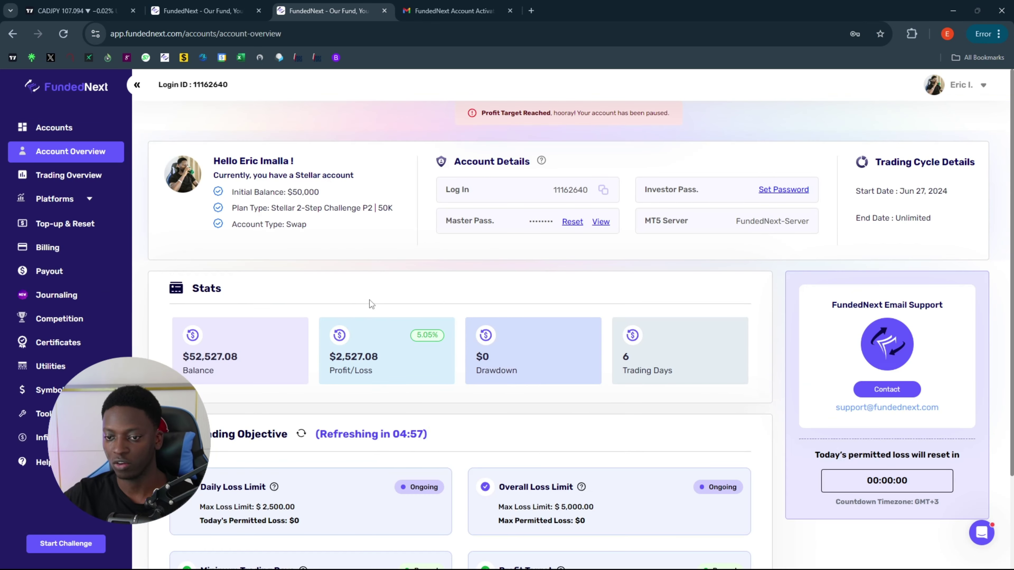
{"action": "scroll", "coordinate": [447, 314], "scroll_direction": "down", "scroll_amount": 3}
{"action": "scroll", "coordinate": [447, 387], "scroll_direction": "up", "scroll_amount": 3}
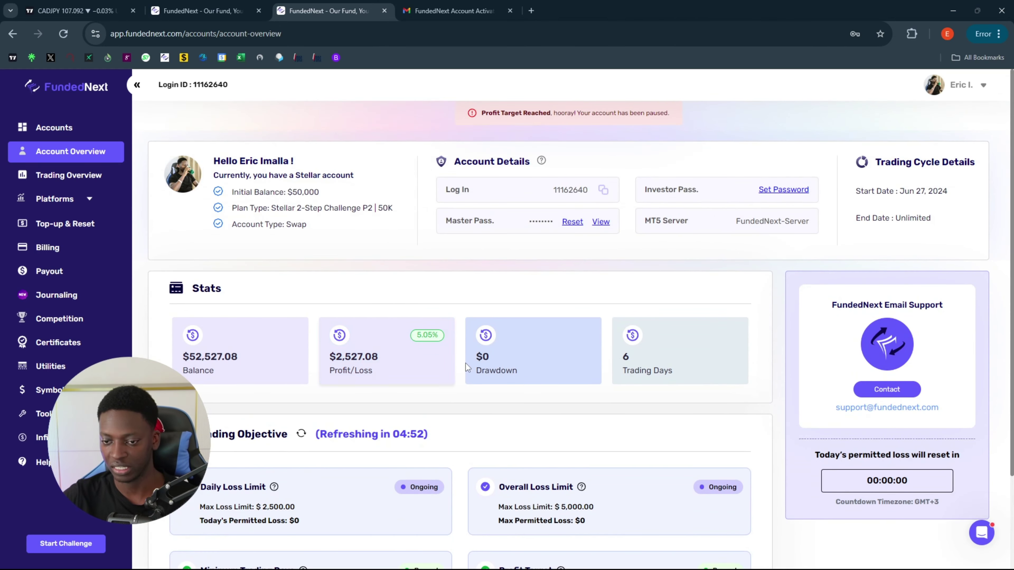
Examine the challenge account's trading history in its trading overview and switch to the TradingView CADJPY chart.
{"action": "left_click", "coordinate": [97, 178]}
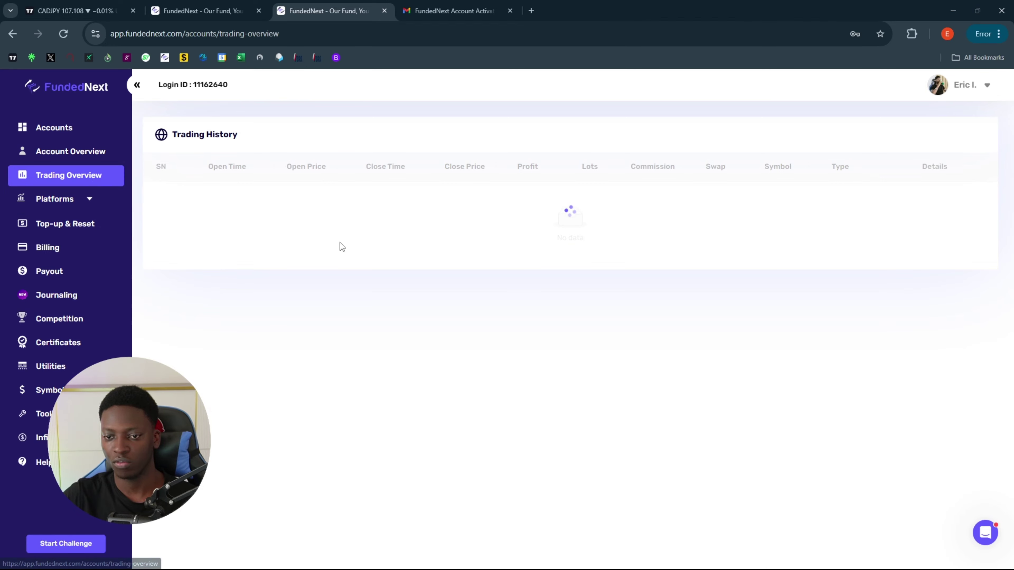
{"action": "scroll", "coordinate": [300, 233], "scroll_direction": "down", "scroll_amount": 4}
{"action": "left_click_drag", "start_coordinate": [788, 346], "coordinate": [292, 346]}
{"action": "key", "text": "ctrl+1"}
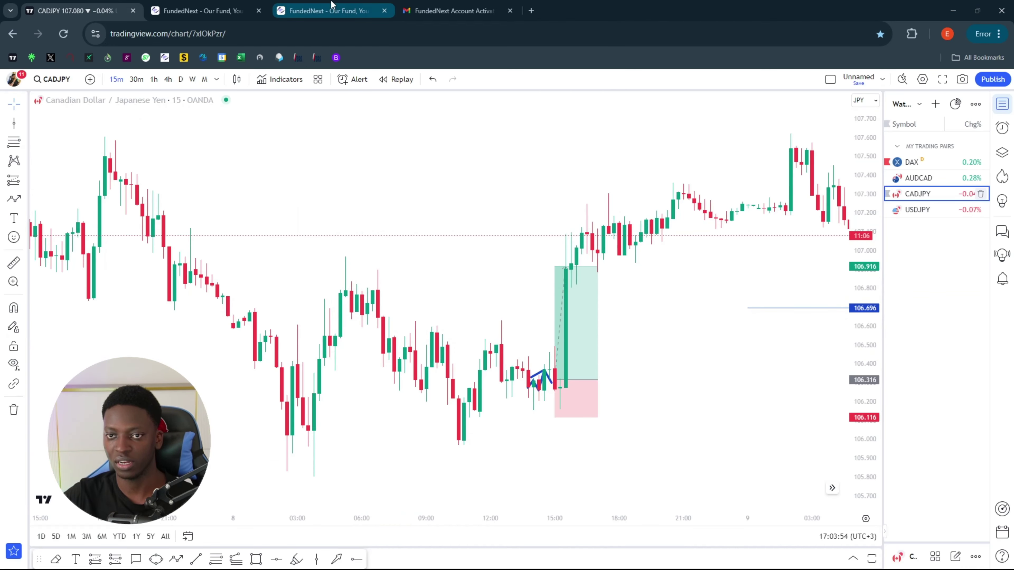
Return to the FundedNext accounts page and review the inactive accounts and the active accounts.
{"action": "left_click", "coordinate": [331, 10]}
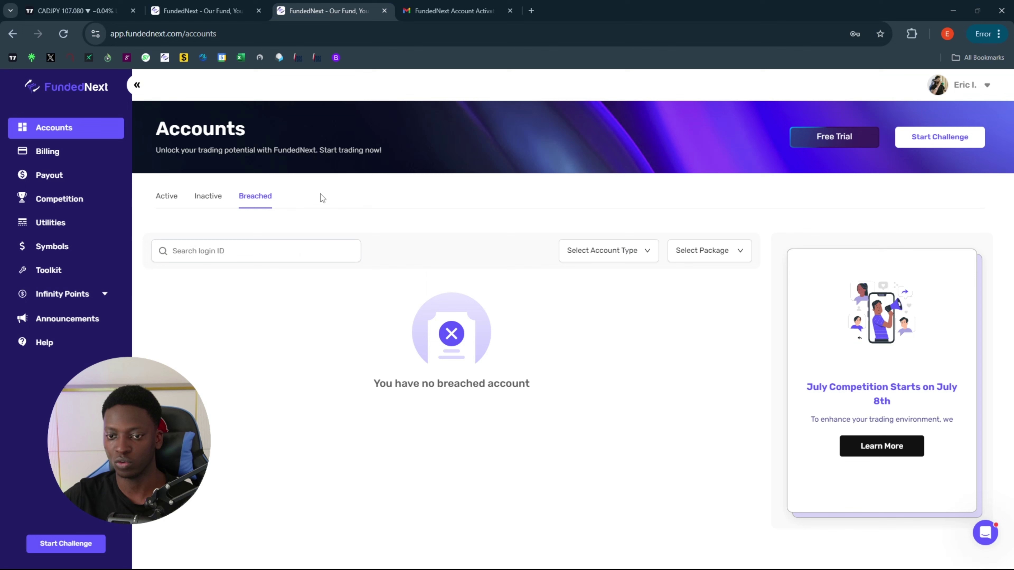
{"action": "left_click", "coordinate": [206, 197]}
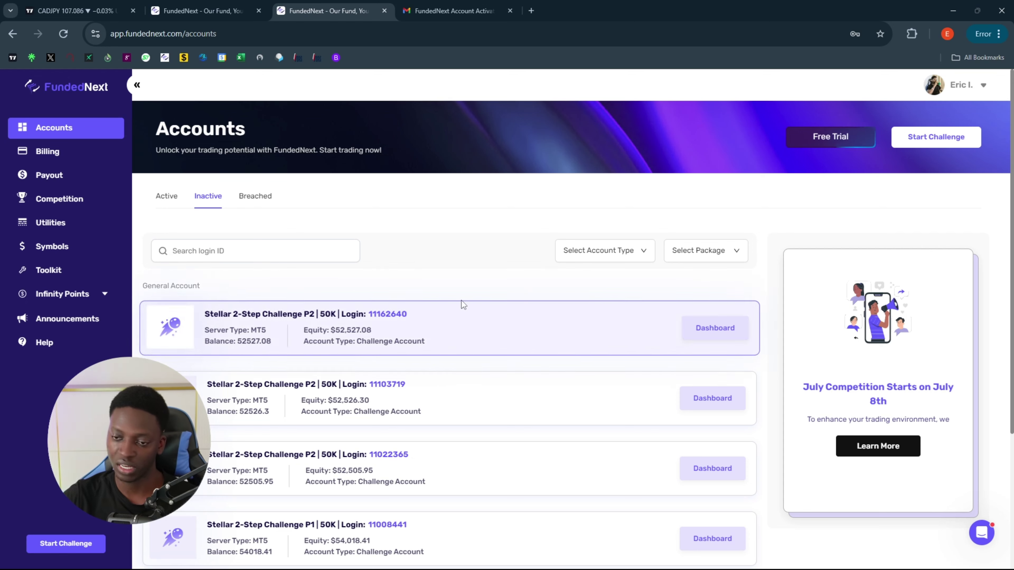
{"action": "left_click", "coordinate": [167, 196]}
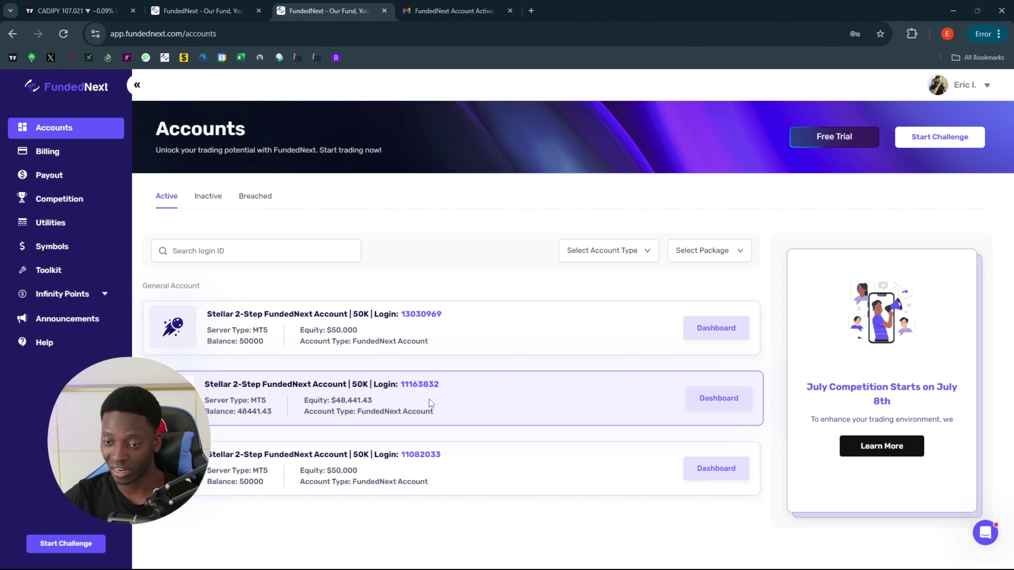
Open the dashboards of the first and the third active Stellar 2-Step FundedNext 50K accounts.
{"action": "left_click", "coordinate": [713, 327]}
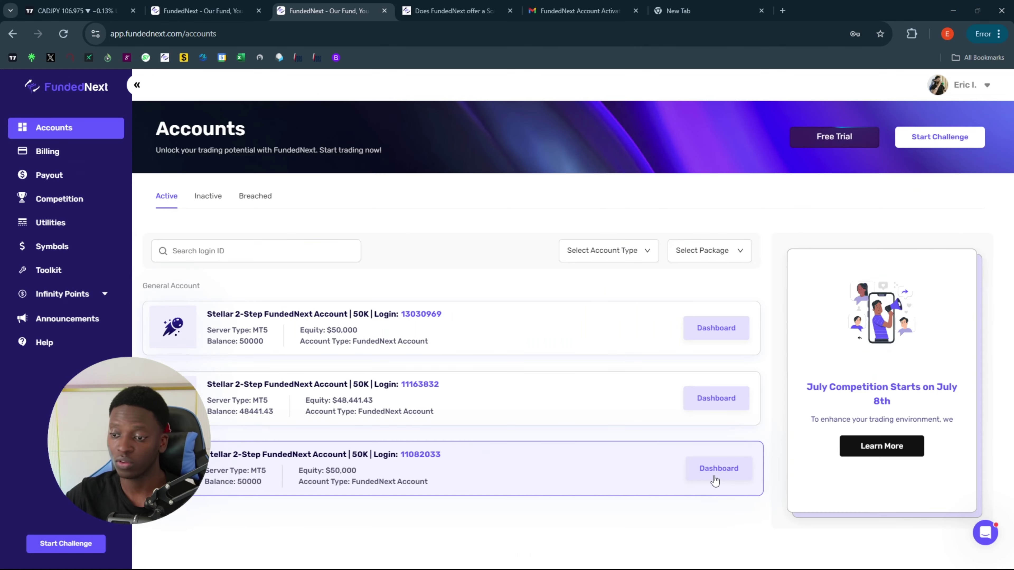
{"action": "left_click", "coordinate": [716, 471]}
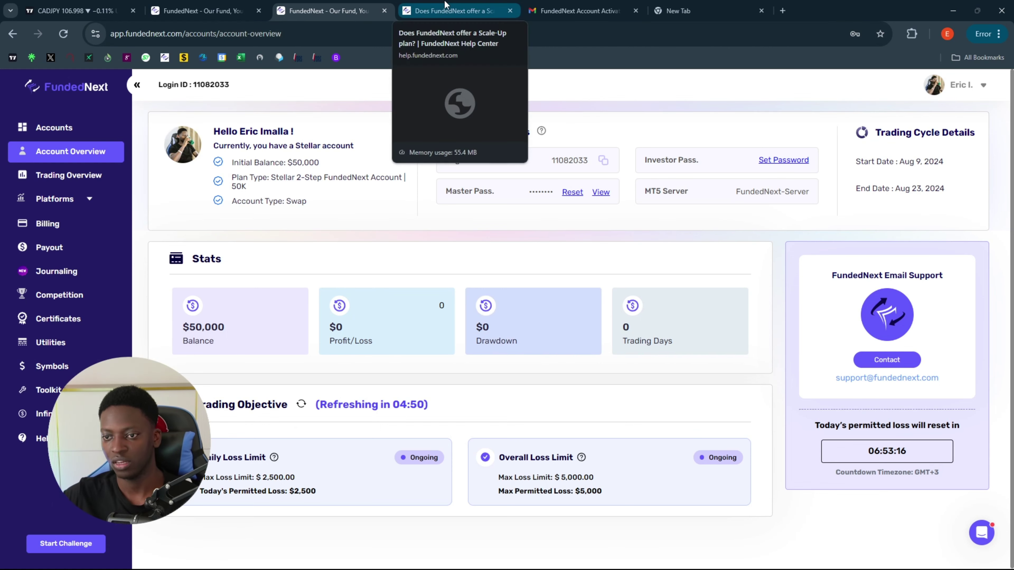
Switch to the Scale-Up plan help article and read its eligibility criteria, highlighting the words "four-month period".
{"action": "left_click", "coordinate": [443, 12]}
{"action": "scroll", "coordinate": [734, 367], "scroll_direction": "down", "scroll_amount": 2}
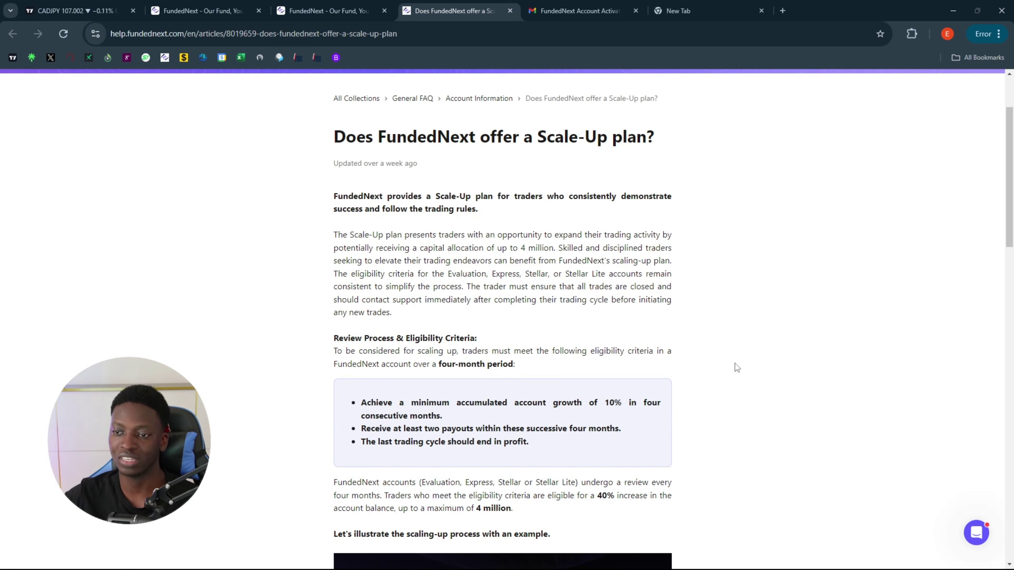
{"action": "scroll", "coordinate": [737, 367], "scroll_direction": "down", "scroll_amount": 2}
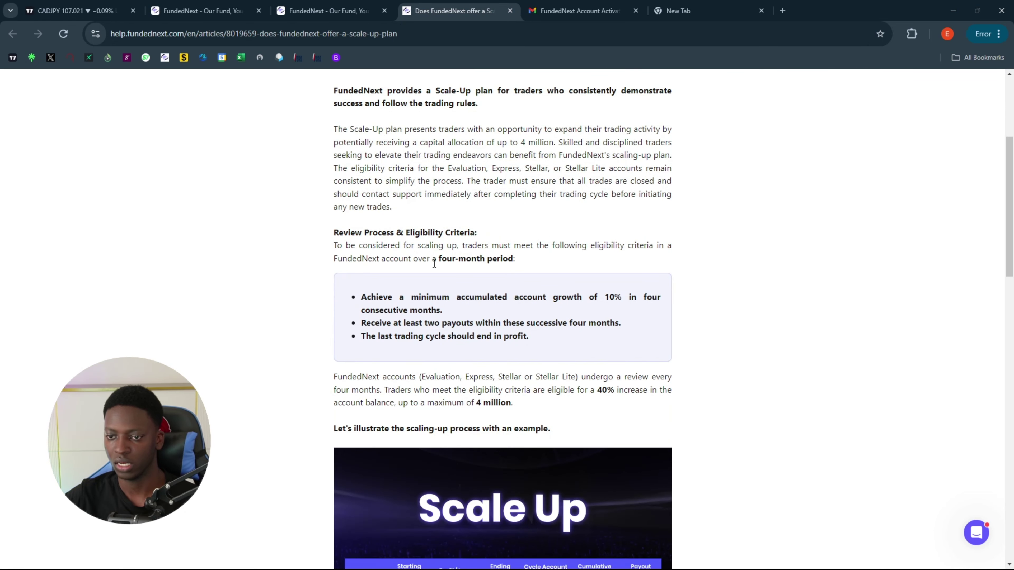
{"action": "left_click_drag", "start_coordinate": [438, 257], "coordinate": [513, 259]}
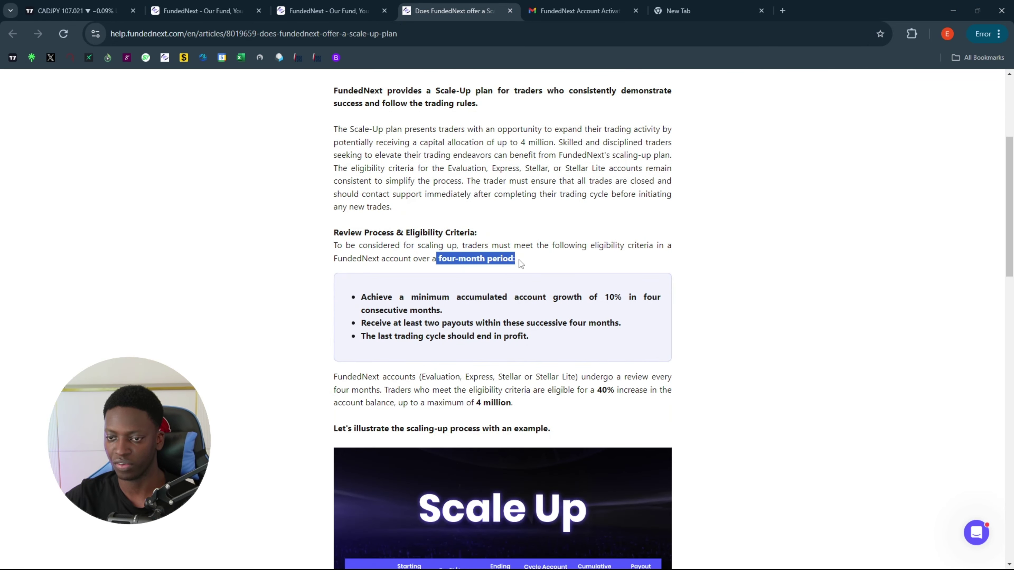
{"action": "left_click", "coordinate": [309, 312]}
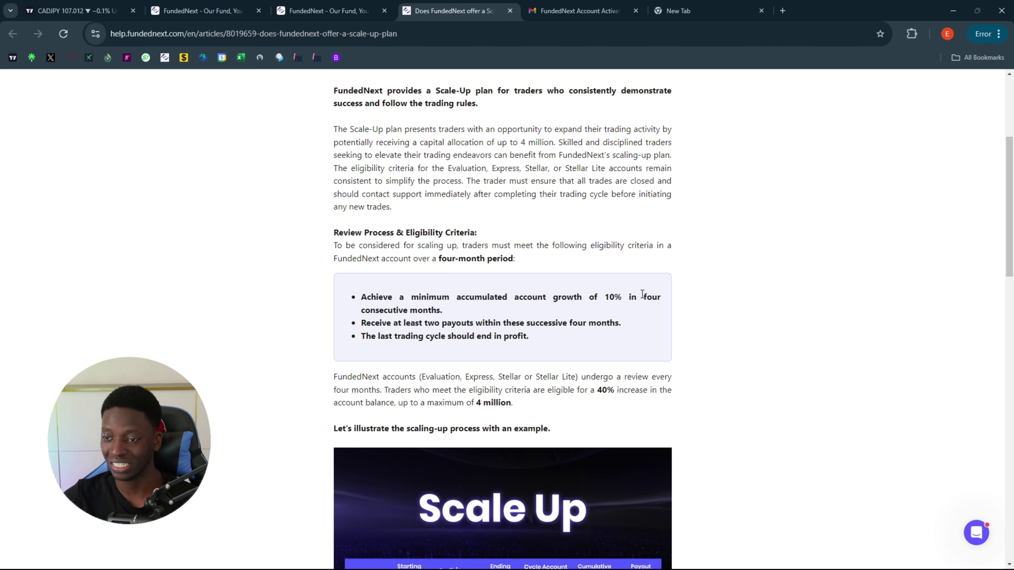
Return to the funded account, show its trading overview analytics, and inspect the peaks in the Trade Growth View chart.
{"action": "left_click", "coordinate": [329, 10]}
{"action": "left_click", "coordinate": [68, 175]}
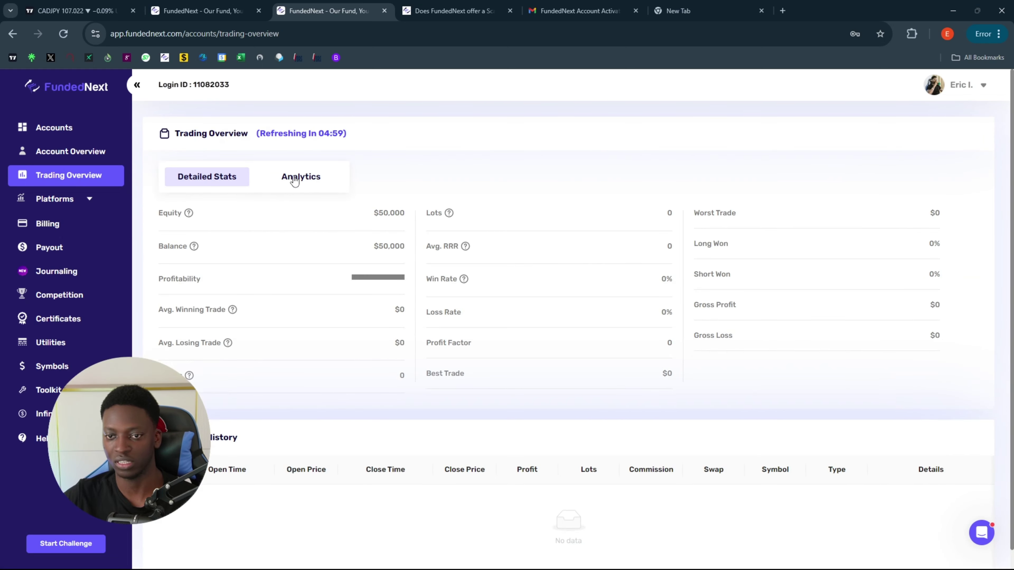
{"action": "left_click", "coordinate": [293, 177]}
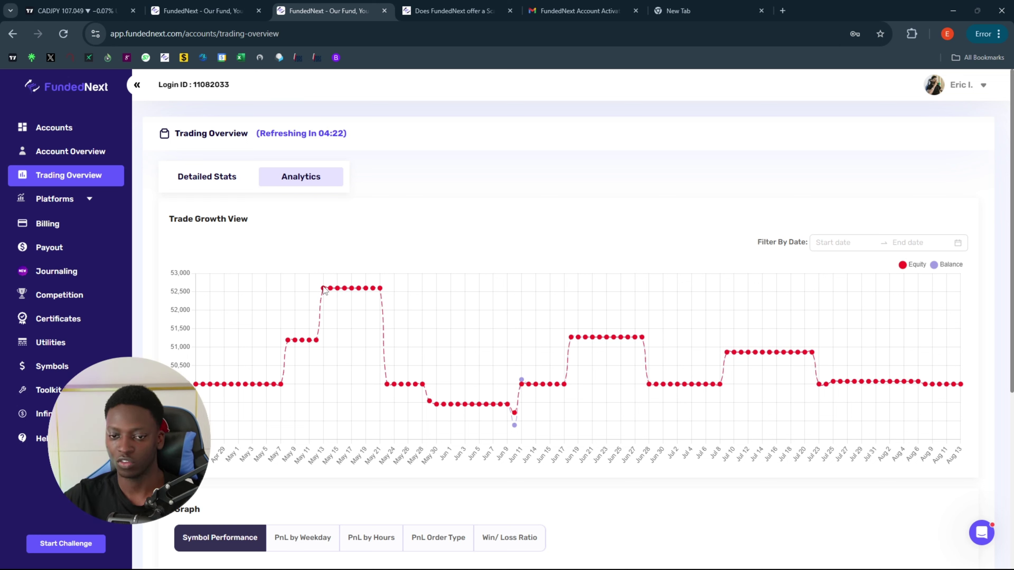
{"action": "mouse_move", "coordinate": [325, 291]}
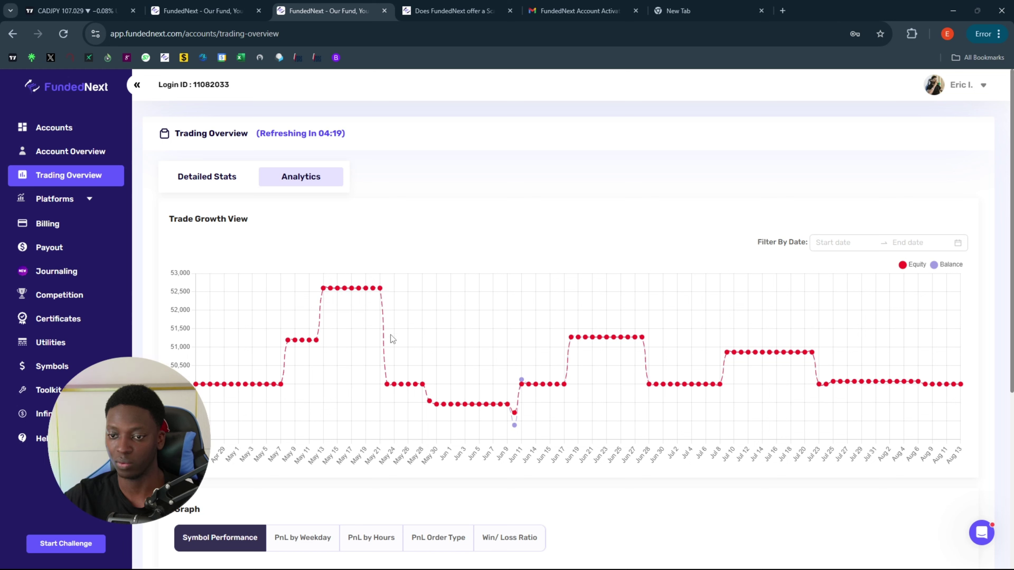
{"action": "mouse_move", "coordinate": [607, 340]}
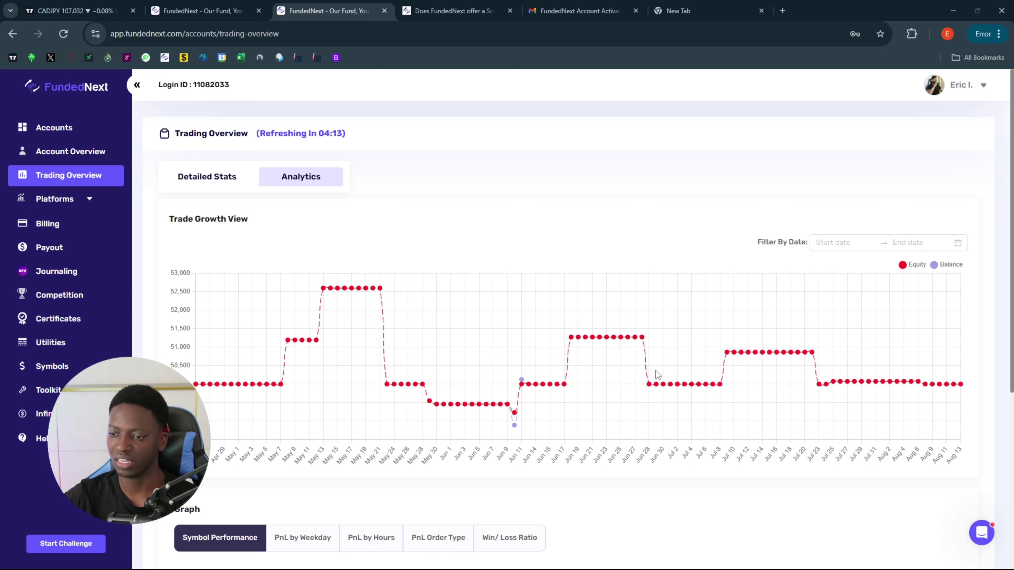
{"action": "mouse_move", "coordinate": [785, 357]}
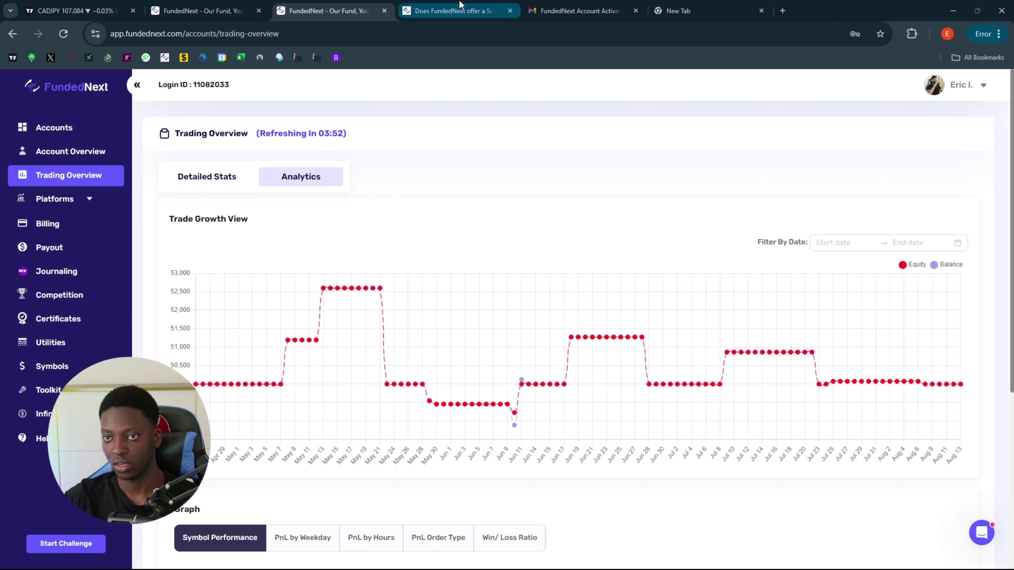
Return to the Scale-Up plan article and highlight the criteria about two payouts and the last trading cycle ending in profit.
{"action": "left_click", "coordinate": [455, 11]}
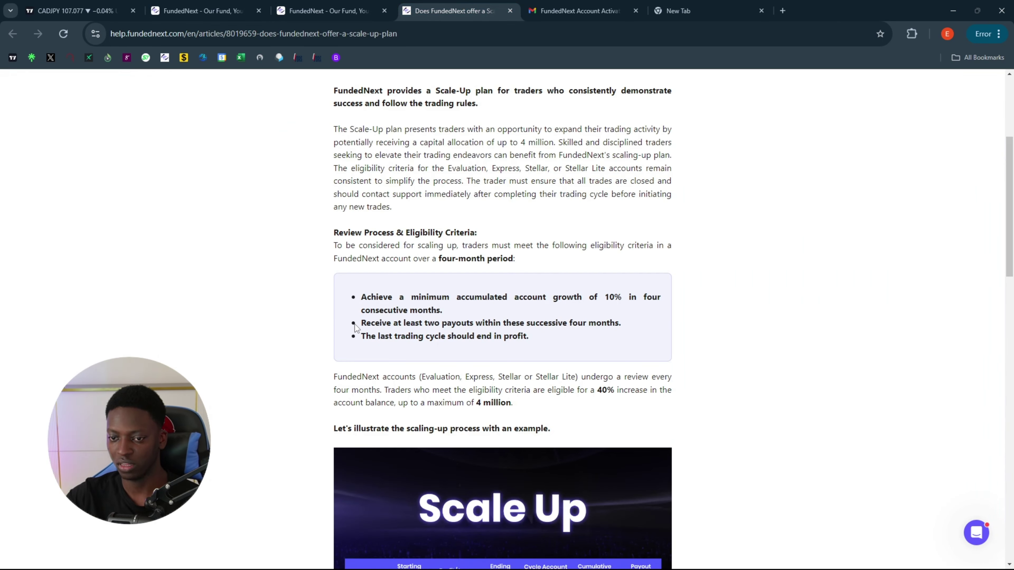
{"action": "left_click_drag", "start_coordinate": [361, 324], "coordinate": [640, 327]}
{"action": "left_click", "coordinate": [640, 327]}
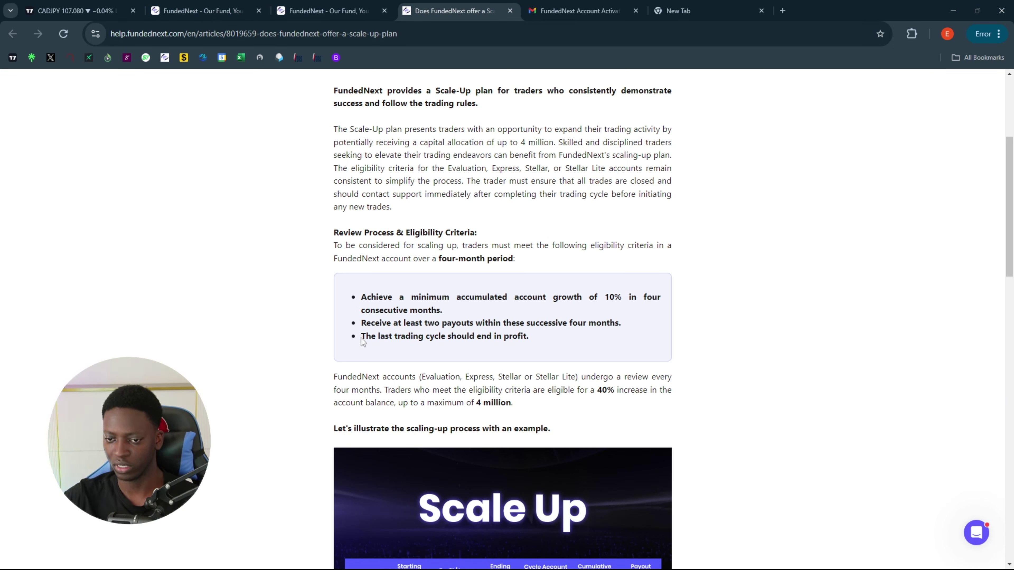
{"action": "left_click_drag", "start_coordinate": [361, 339], "coordinate": [539, 338]}
Go back to the funded account's overview page and check its trading cycle details.
{"action": "key", "text": "ctrl+shift+Tab"}
{"action": "left_click", "coordinate": [13, 34]}
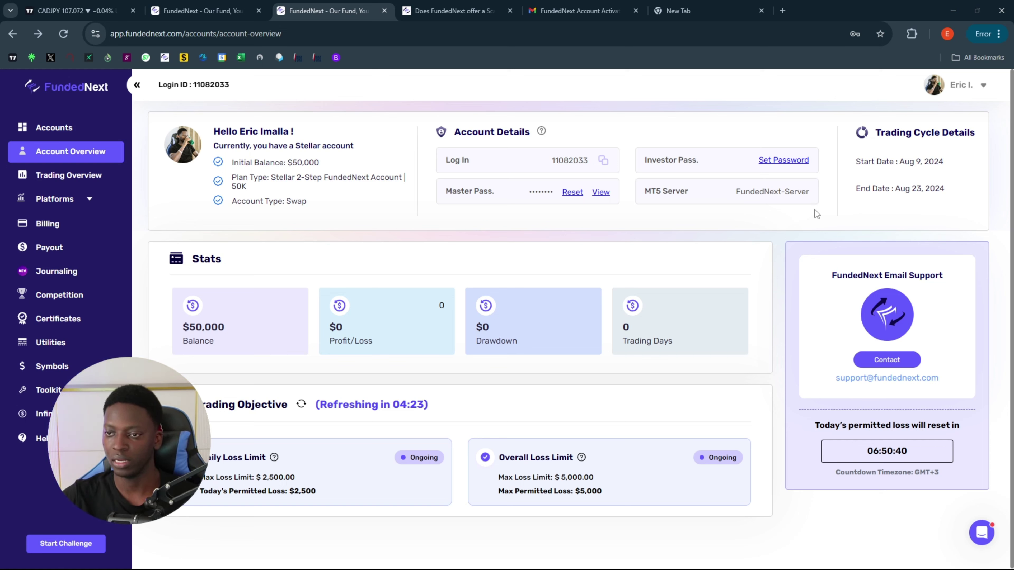
Return to the Scale-Up plan article and highlight the 40% account balance increase.
{"action": "left_click", "coordinate": [455, 11]}
{"action": "scroll", "coordinate": [654, 262], "scroll_direction": "down", "scroll_amount": 3}
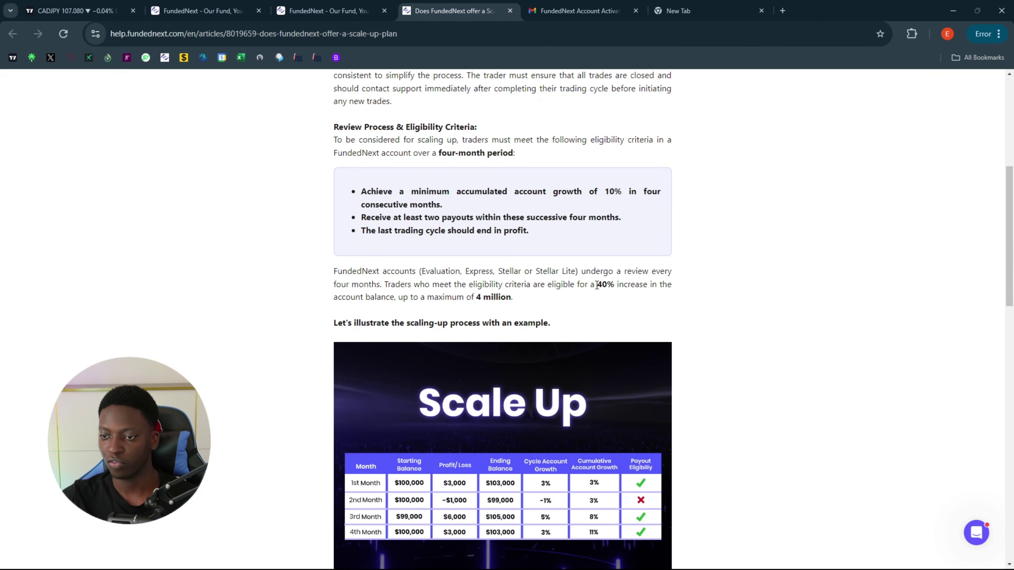
{"action": "left_click_drag", "start_coordinate": [595, 285], "coordinate": [615, 284]}
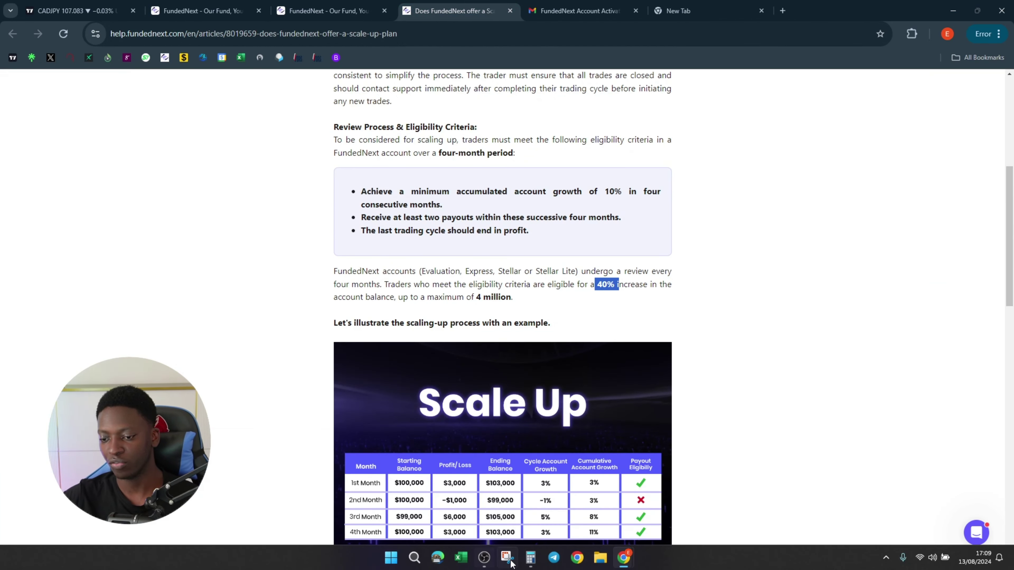
Switch to Calculator and compute 0.4 × 50,000.
{"action": "left_click", "coordinate": [530, 559]}
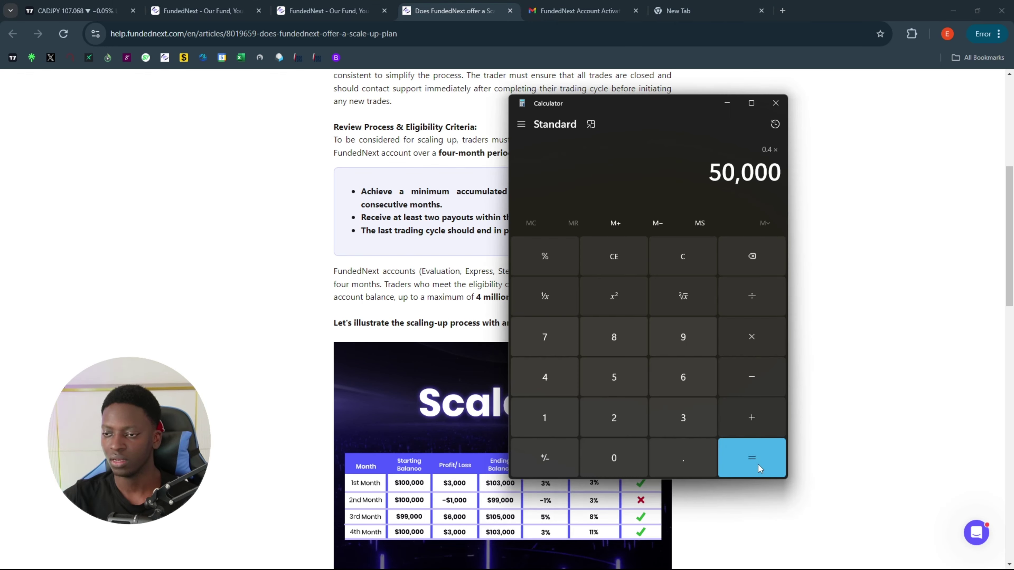
{"action": "left_click", "coordinate": [757, 464]}
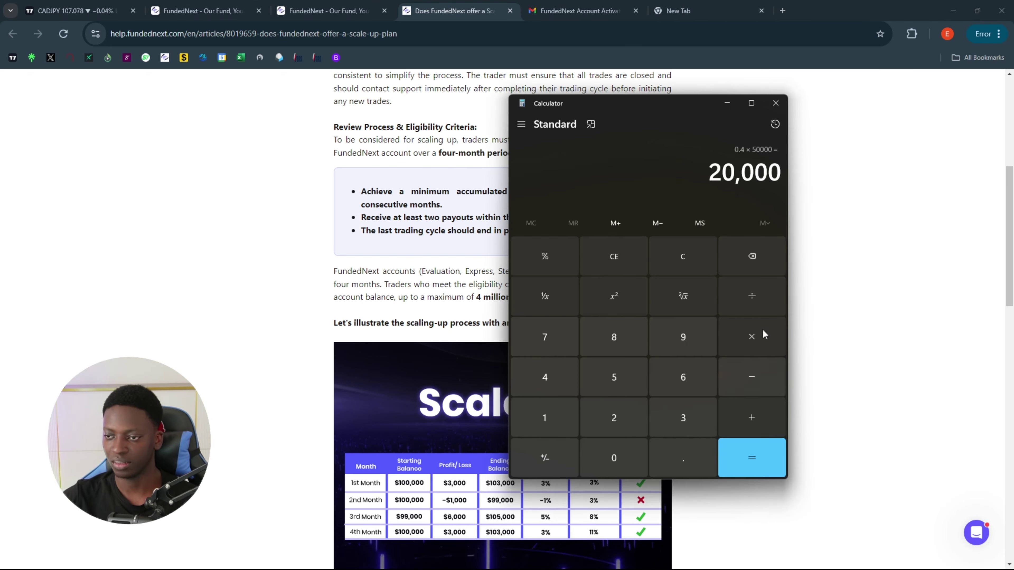
Add 50,000 to the calculated 20,000 increase in Calculator.
{"action": "left_click", "coordinate": [748, 418]}
{"action": "left_click", "coordinate": [616, 378]}
{"action": "left_click", "coordinate": [613, 467]}
{"action": "left_click", "coordinate": [614, 468]}
{"action": "left_click", "coordinate": [613, 467]}
{"action": "left_click", "coordinate": [614, 468]}
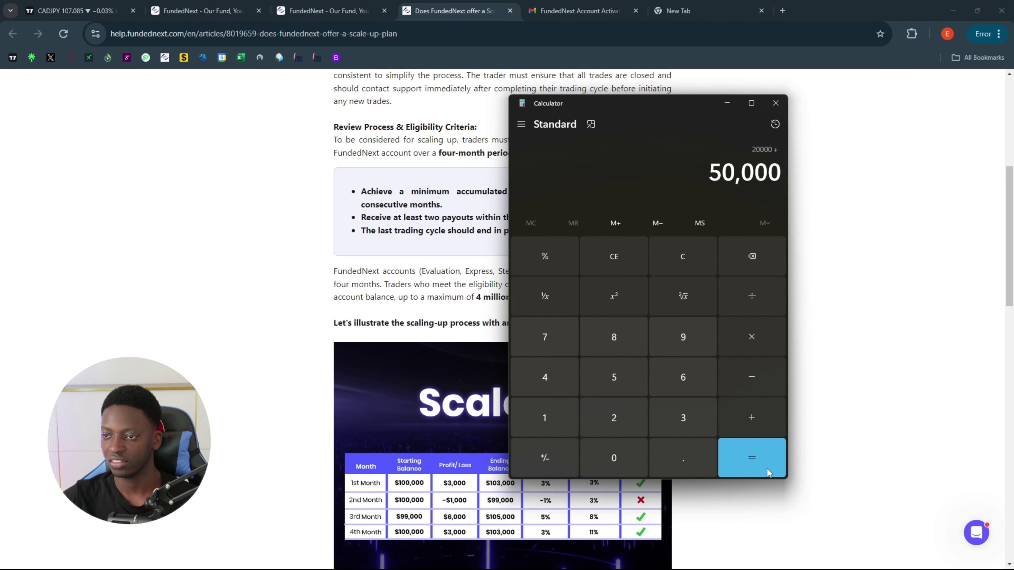
{"action": "left_click", "coordinate": [770, 466]}
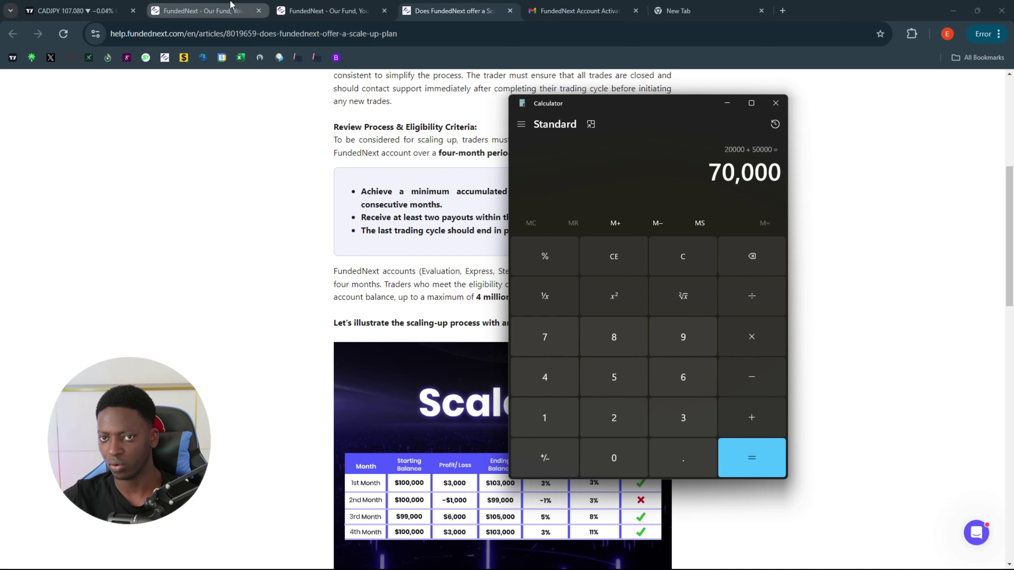
Revisit the FundedNext accounts list and the funded account's overview, and switch to the CADJPY chart in TradingView.
{"action": "left_click", "coordinate": [199, 10]}
{"action": "key", "text": "ctrl+Tab"}
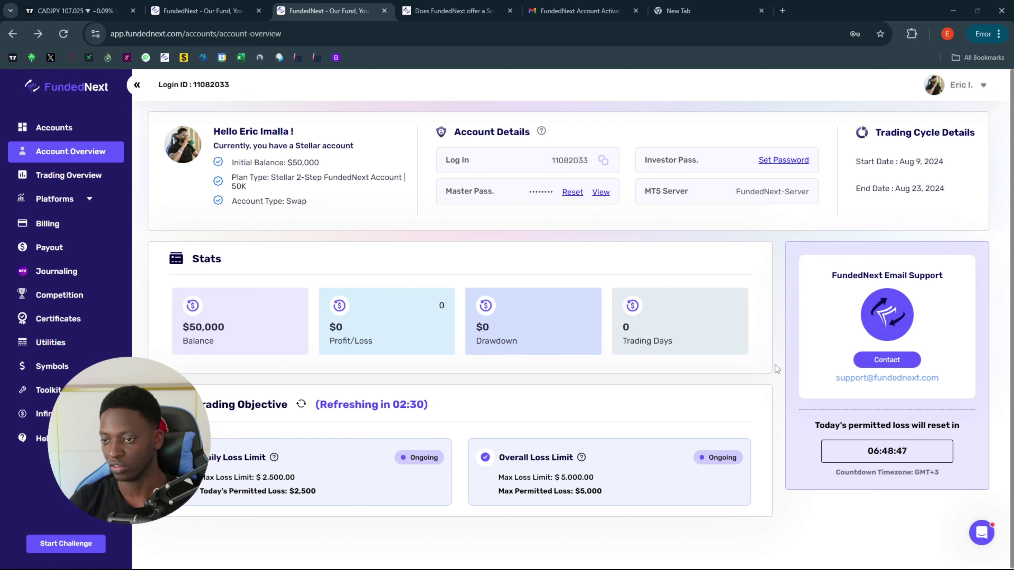
{"action": "key", "text": "ctrl+shift+Tab"}
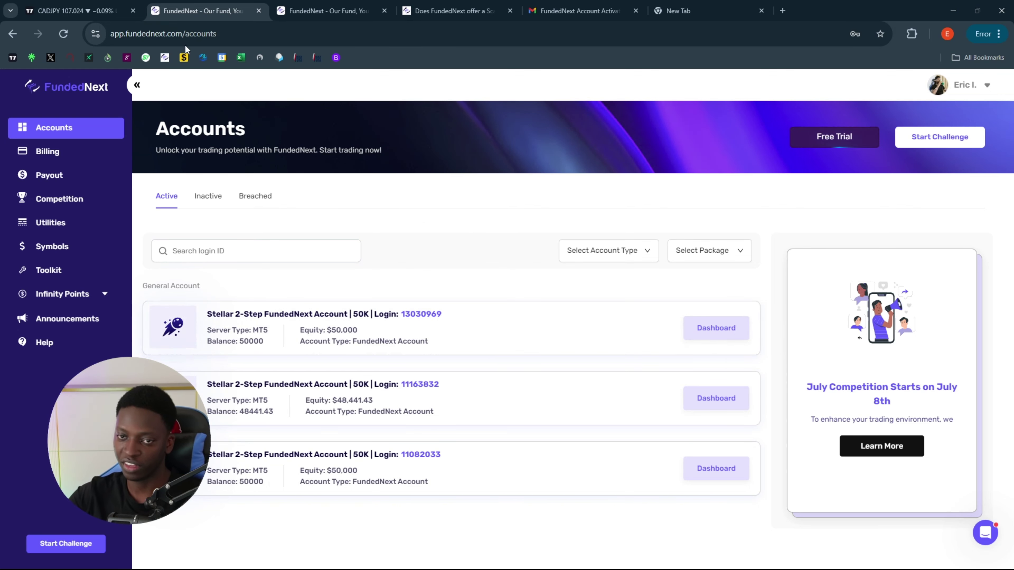
{"action": "key", "text": "ctrl+shift+Tab"}
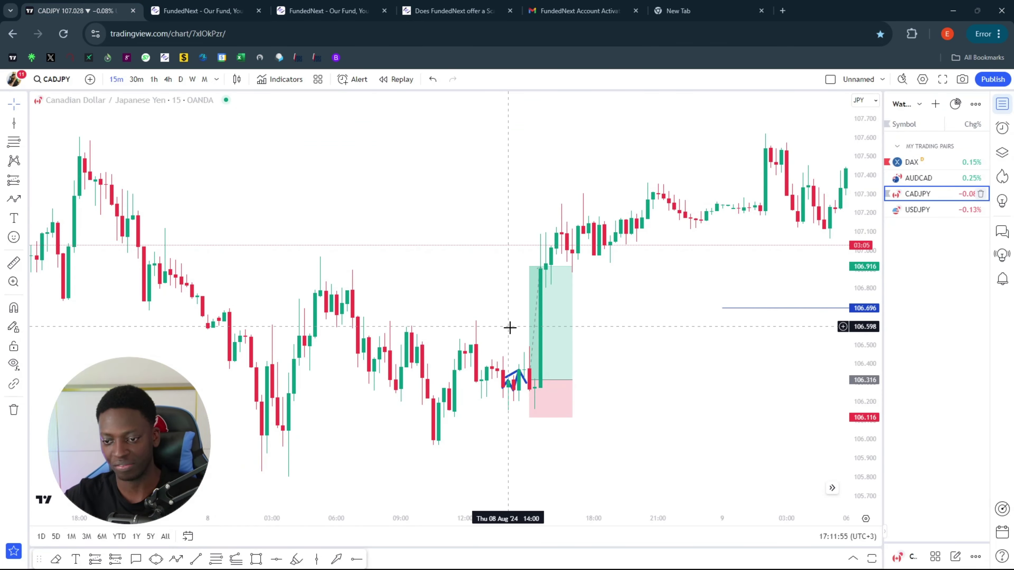
Switch to the FastBull economic calendar and look over today's economic events.
{"action": "key", "text": "alt+Tab"}
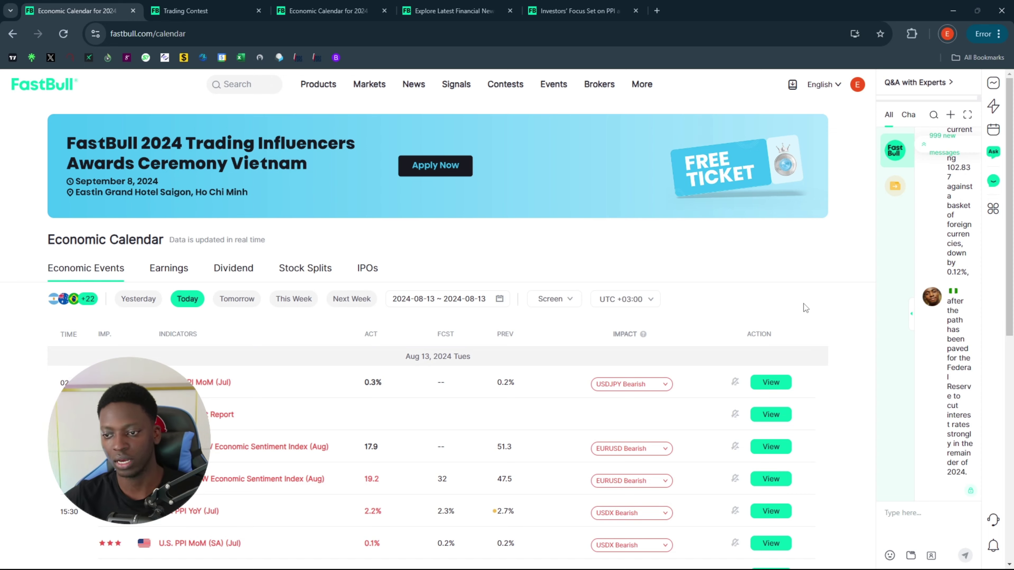
{"action": "scroll", "coordinate": [827, 372], "scroll_direction": "down", "scroll_amount": 5}
{"action": "scroll", "coordinate": [827, 372], "scroll_direction": "up", "scroll_amount": 4}
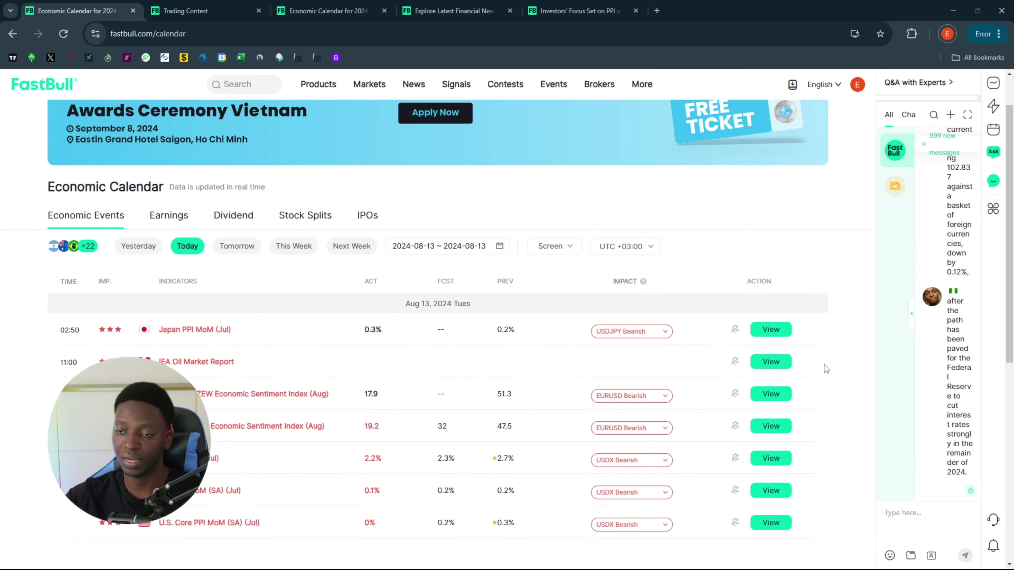
{"action": "scroll", "coordinate": [824, 364], "scroll_direction": "up", "scroll_amount": 1}
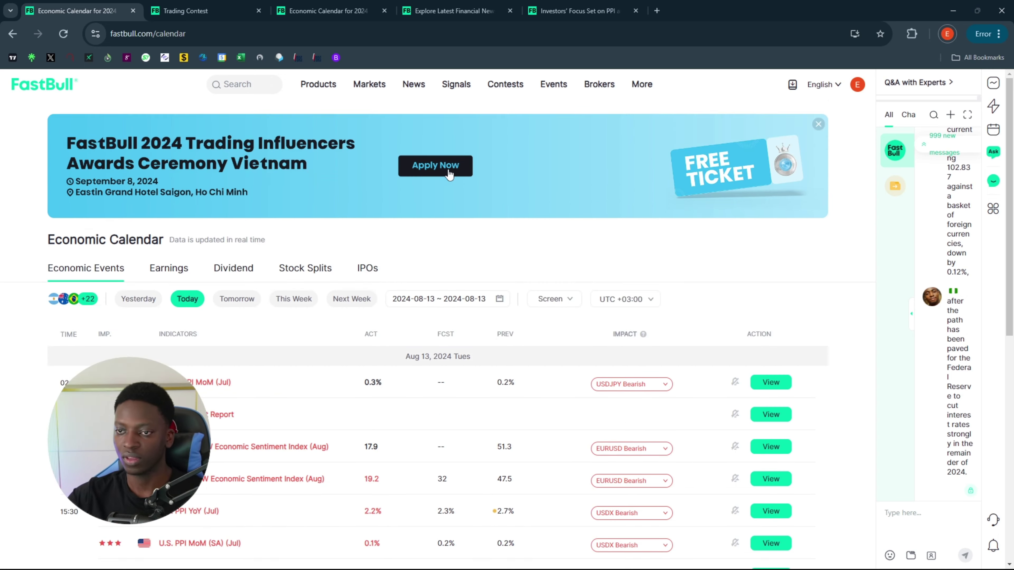
Open the FastBull S1 trading contest page and review its awards and the demo account prizes.
{"action": "left_click", "coordinate": [514, 86]}
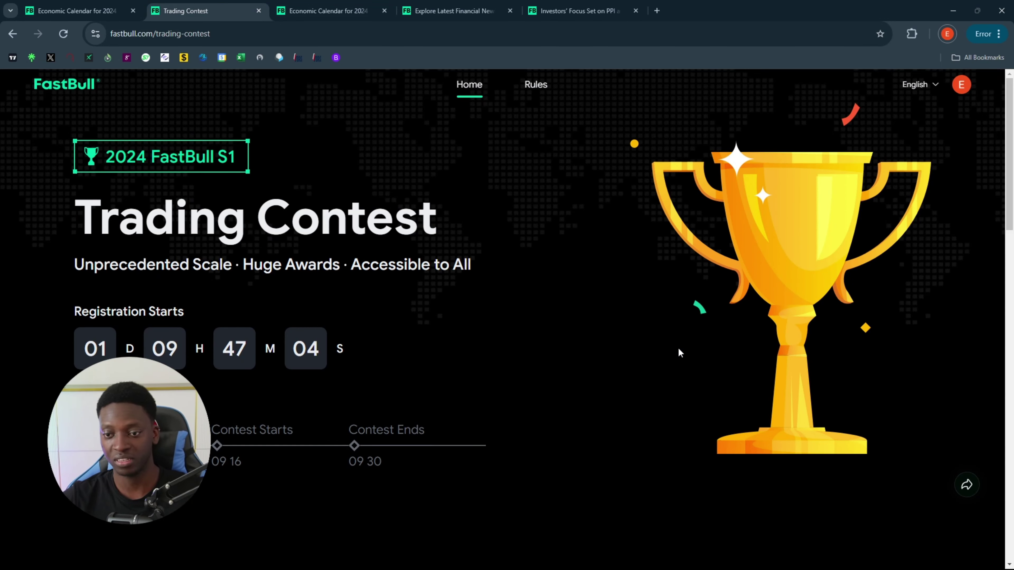
{"action": "scroll", "coordinate": [677, 348], "scroll_direction": "down", "scroll_amount": 2}
{"action": "scroll", "coordinate": [658, 344], "scroll_direction": "down", "scroll_amount": 5}
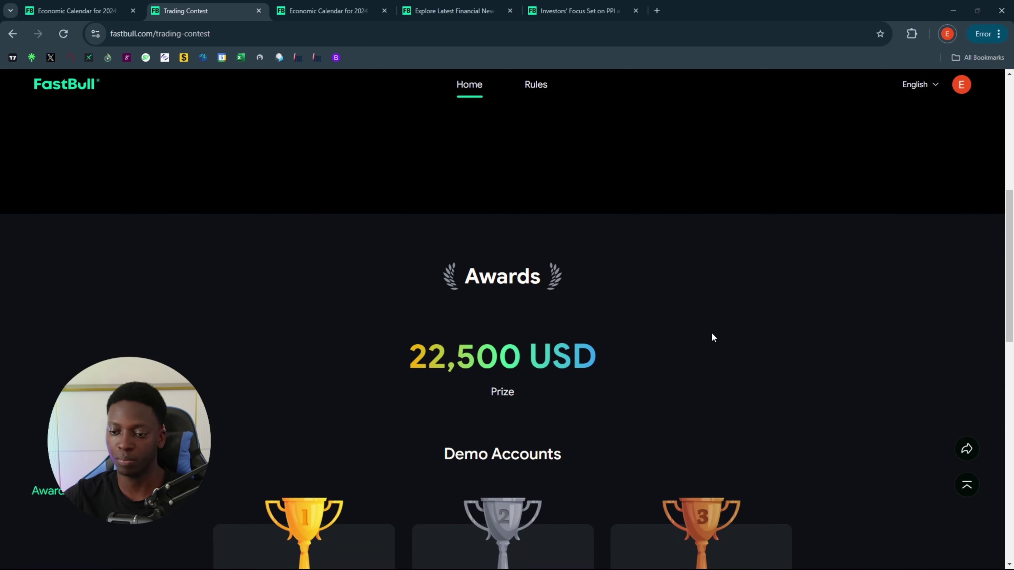
{"action": "scroll", "coordinate": [767, 338], "scroll_direction": "down", "scroll_amount": 8}
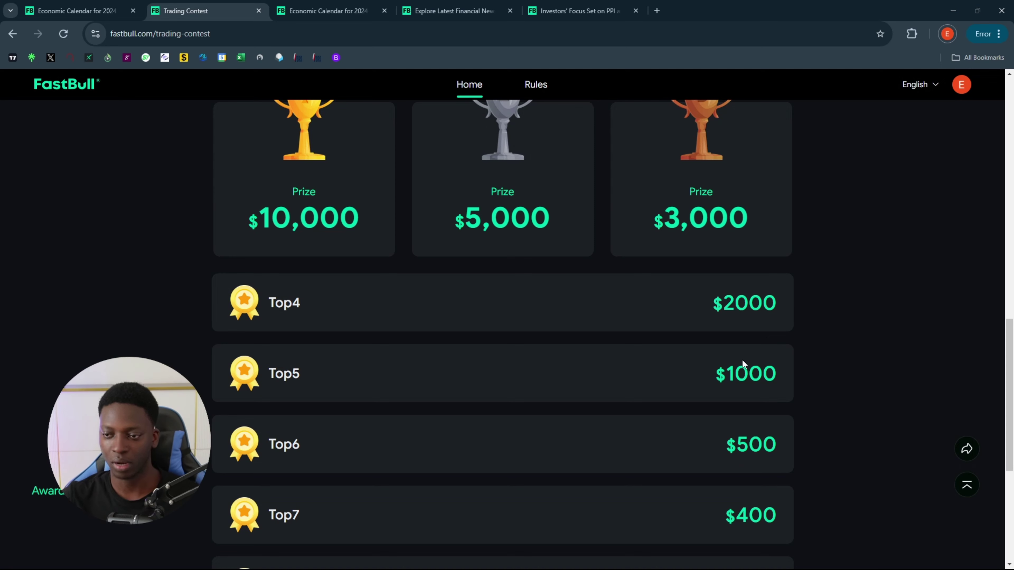
{"action": "scroll", "coordinate": [594, 388], "scroll_direction": "up", "scroll_amount": 4}
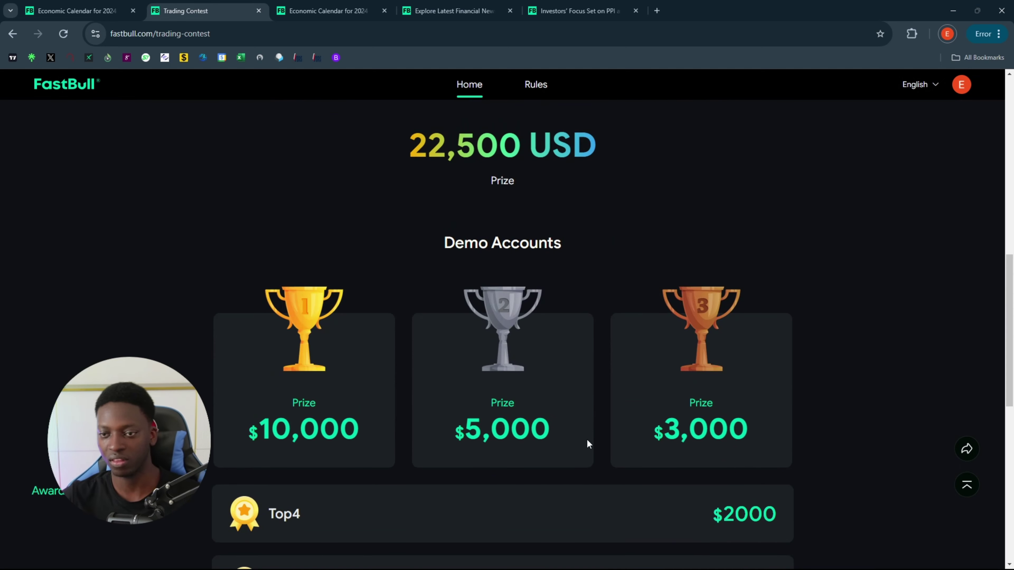
{"action": "scroll", "coordinate": [589, 444], "scroll_direction": "up", "scroll_amount": 10}
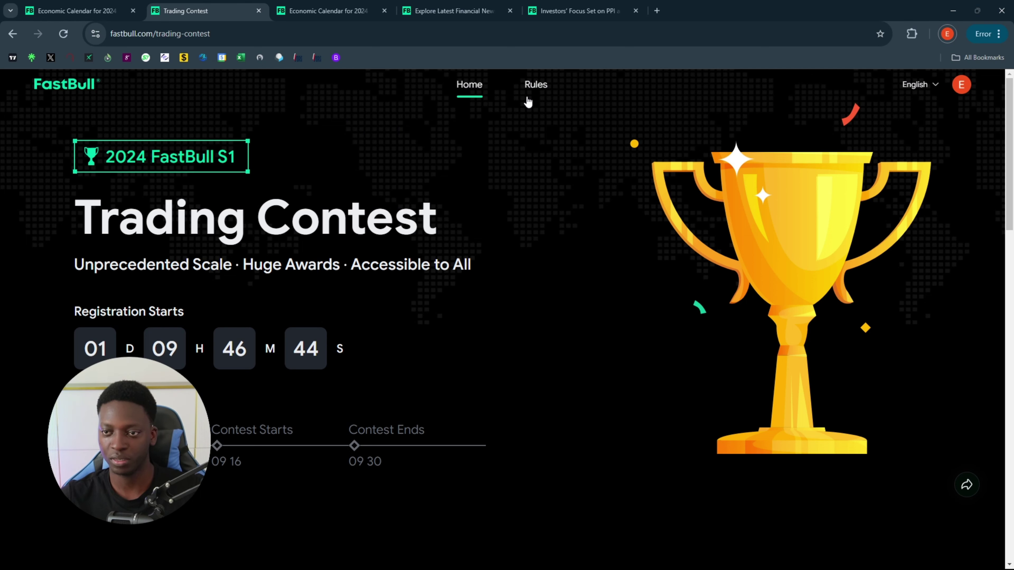
Read through the trading contest's rules down to the prize terms and close the contest page.
{"action": "left_click", "coordinate": [538, 86]}
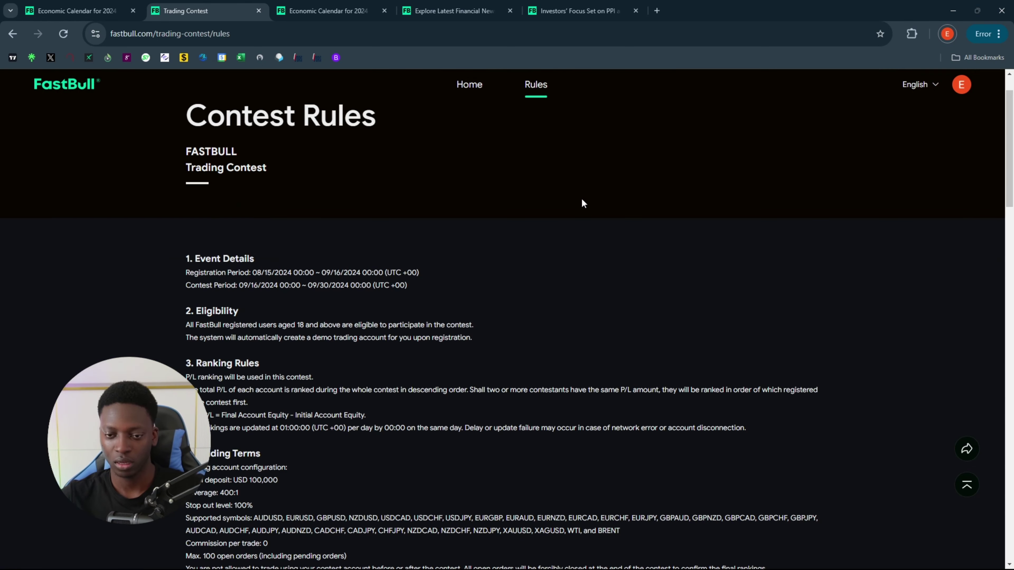
{"action": "scroll", "coordinate": [582, 200], "scroll_direction": "down", "scroll_amount": 4}
{"action": "scroll", "coordinate": [505, 182], "scroll_direction": "down", "scroll_amount": 10}
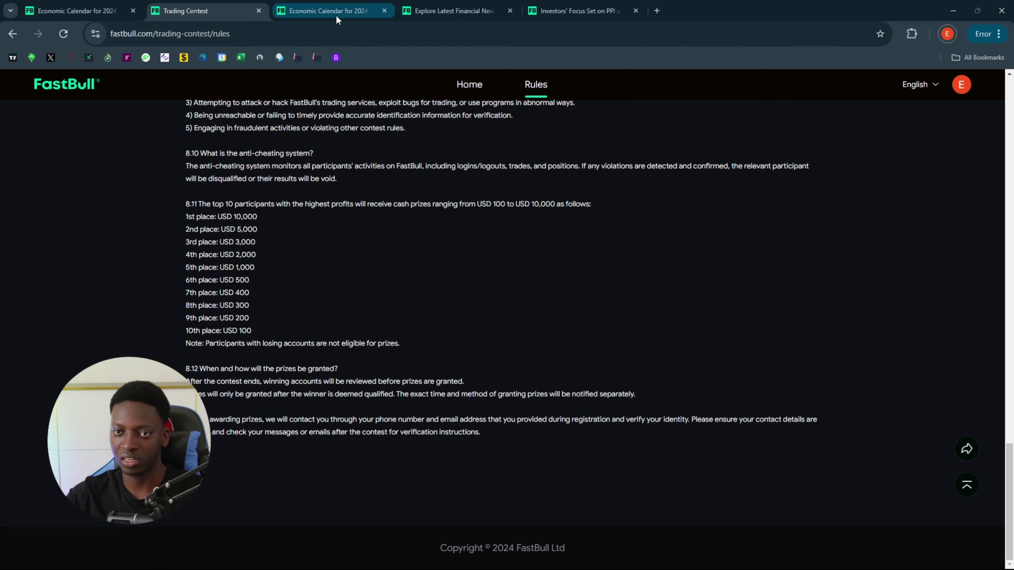
{"action": "left_click", "coordinate": [259, 11]}
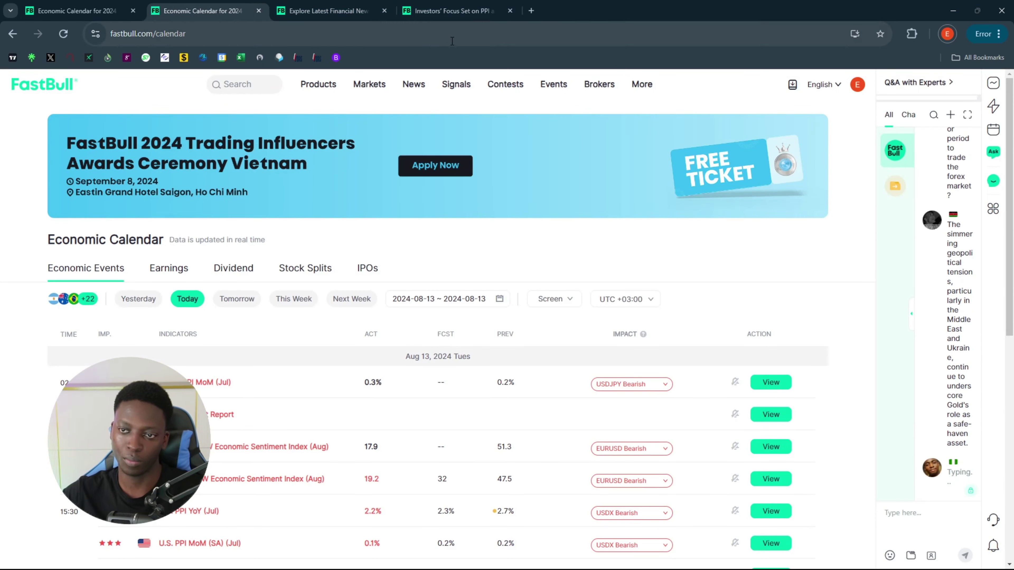
Browse FastBull's analysis views from analysts and institutions, and open the institutions' article list.
{"action": "mouse_move", "coordinate": [414, 84]}
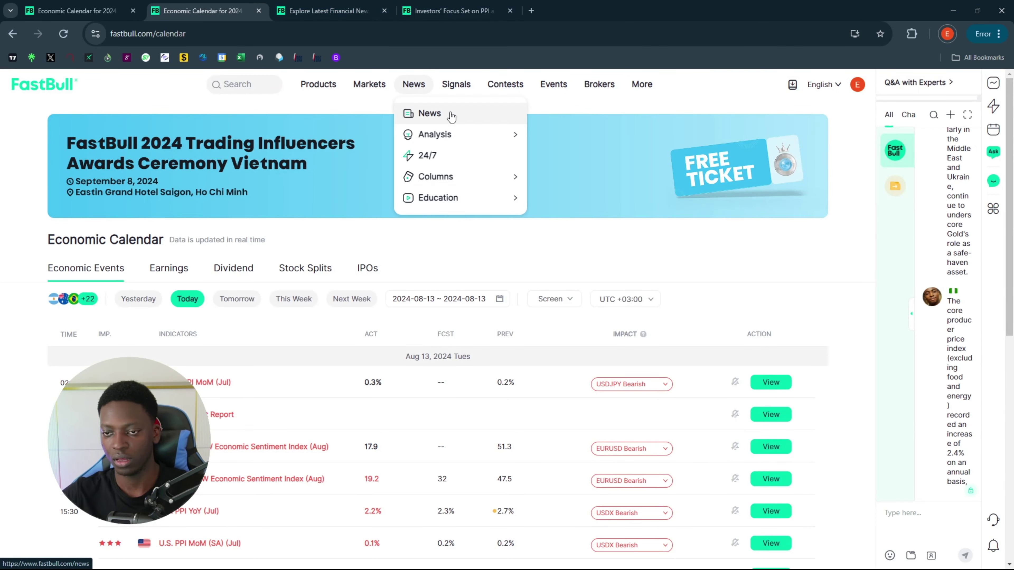
{"action": "mouse_move", "coordinate": [464, 134]}
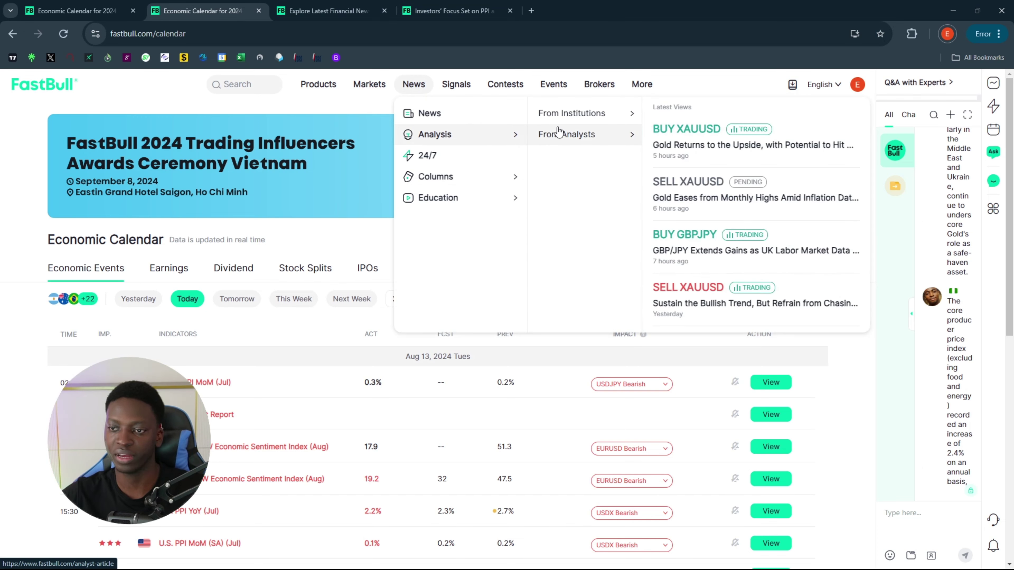
{"action": "mouse_move", "coordinate": [567, 116]}
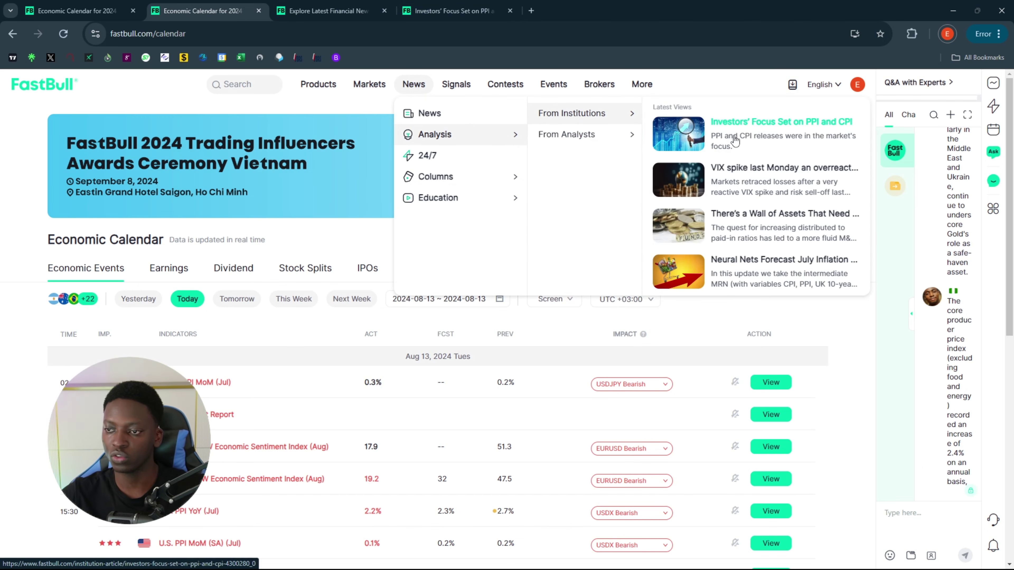
{"action": "left_click", "coordinate": [591, 116]}
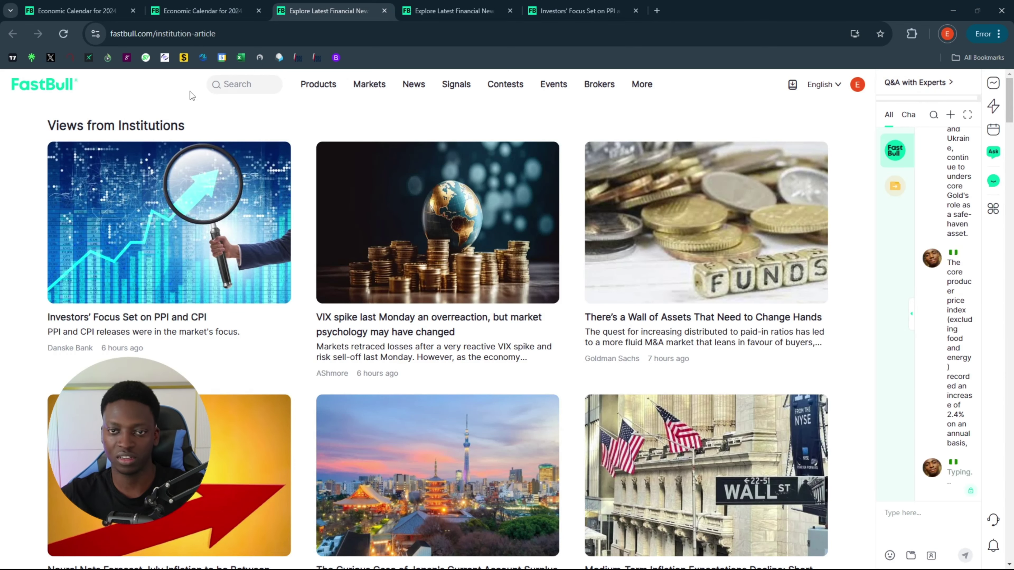
Compare the economic calendar with the institutional views, open the article "Investors' Focus Set on PPI and CPI" and close it.
{"action": "left_click", "coordinate": [198, 10]}
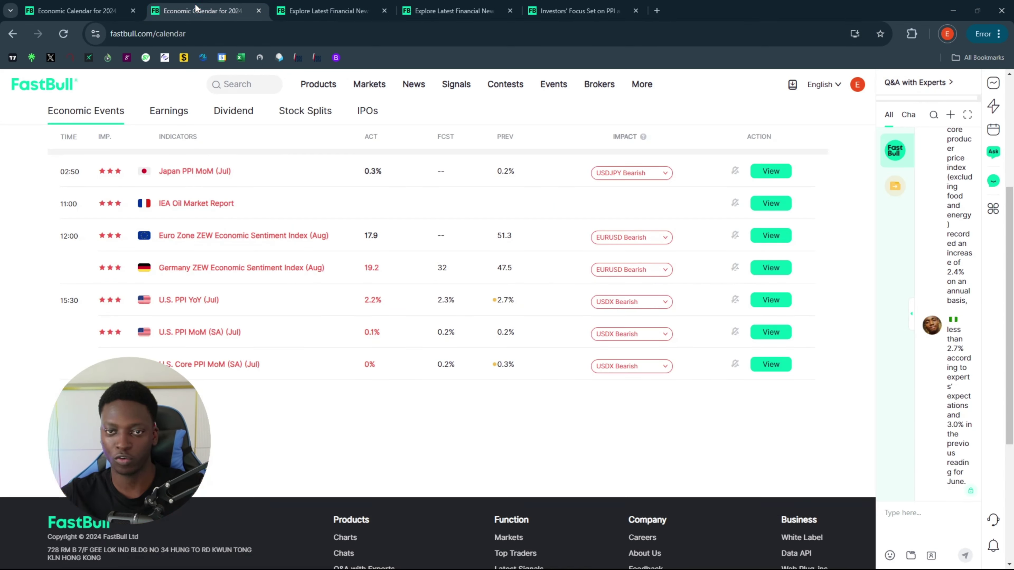
{"action": "left_click", "coordinate": [319, 11]}
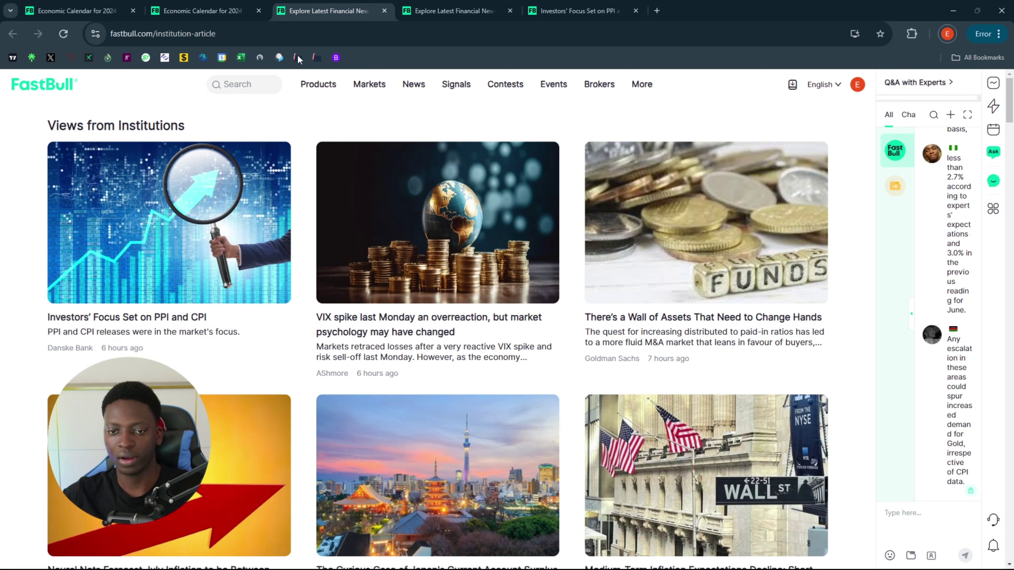
{"action": "left_click", "coordinate": [163, 317]}
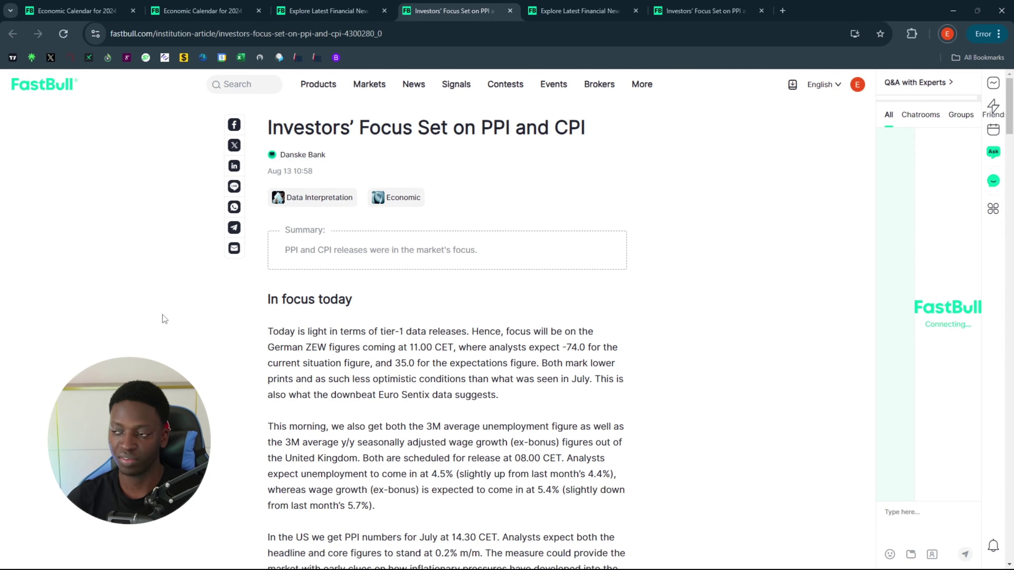
{"action": "key", "text": "ctrl+w"}
{"action": "mouse_move", "coordinate": [414, 84]}
{"action": "mouse_move", "coordinate": [439, 198]}
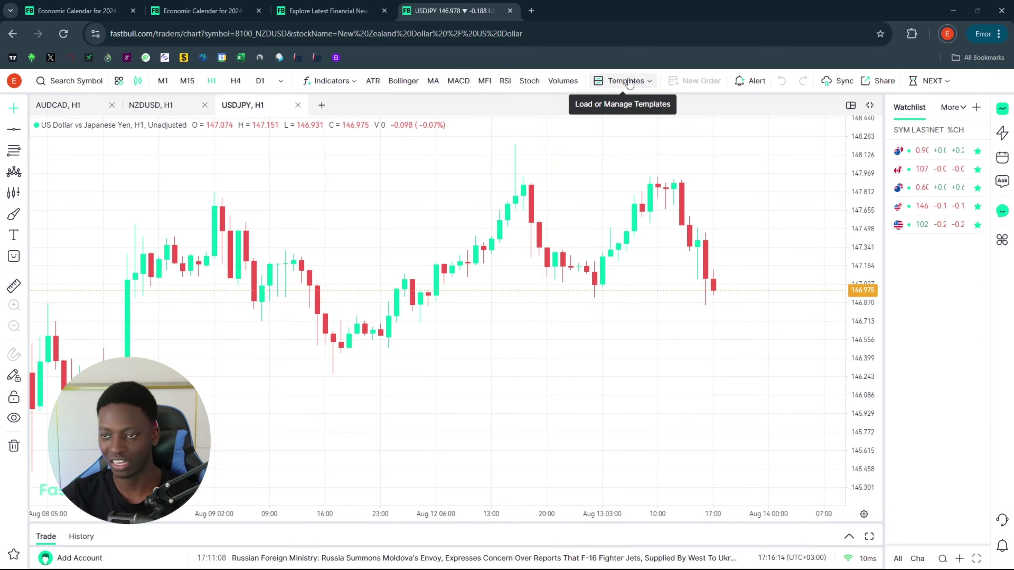
Apply the Plain template to the USDJPY H1 chart on FastBull.
{"action": "left_click", "coordinate": [628, 81]}
{"action": "left_click", "coordinate": [582, 151]}
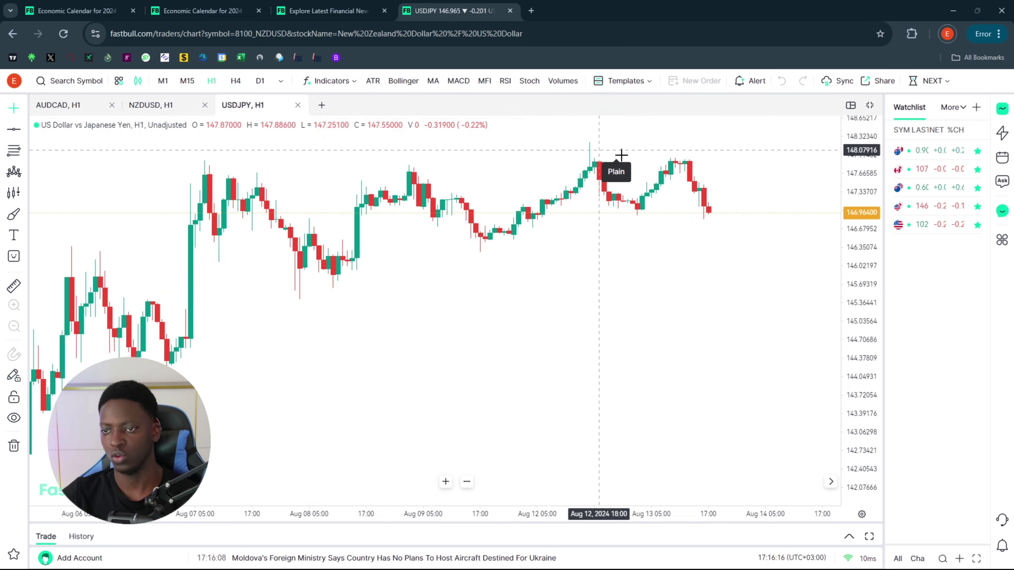
{"action": "scroll", "coordinate": [595, 351], "scroll_direction": "down", "scroll_amount": 5}
{"action": "scroll", "coordinate": [607, 359], "scroll_direction": "up", "scroll_amount": 5}
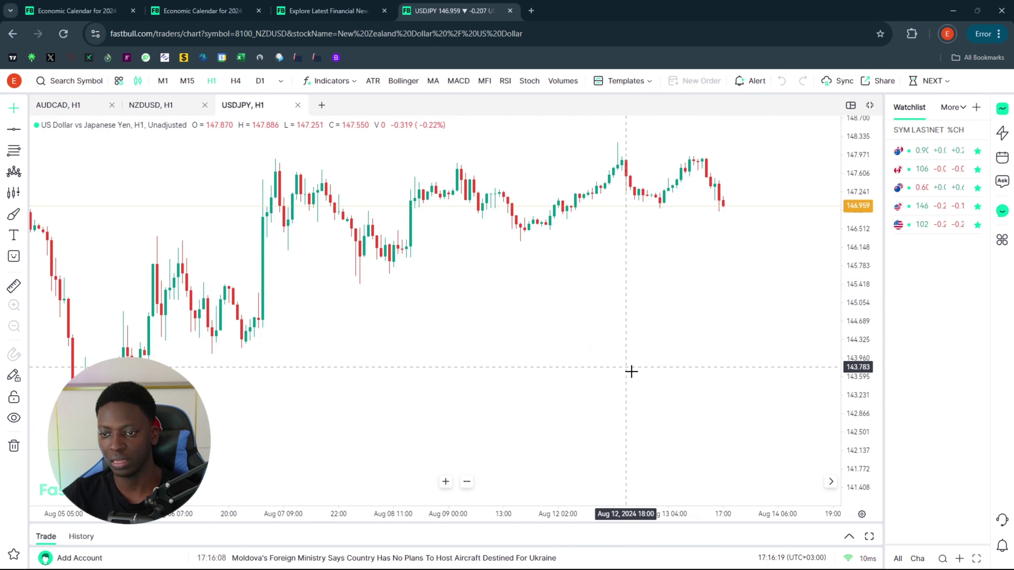
{"action": "scroll", "coordinate": [581, 384], "scroll_direction": "down", "scroll_amount": 1}
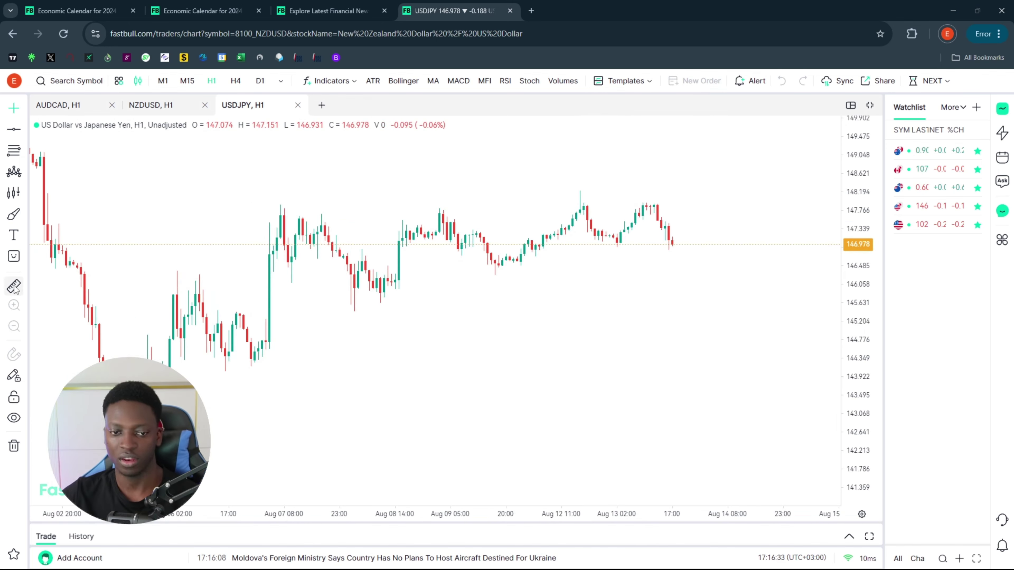
Measure the early August upward price move on the USDJPY H1 chart with the ruler.
{"action": "left_click", "coordinate": [13, 286]}
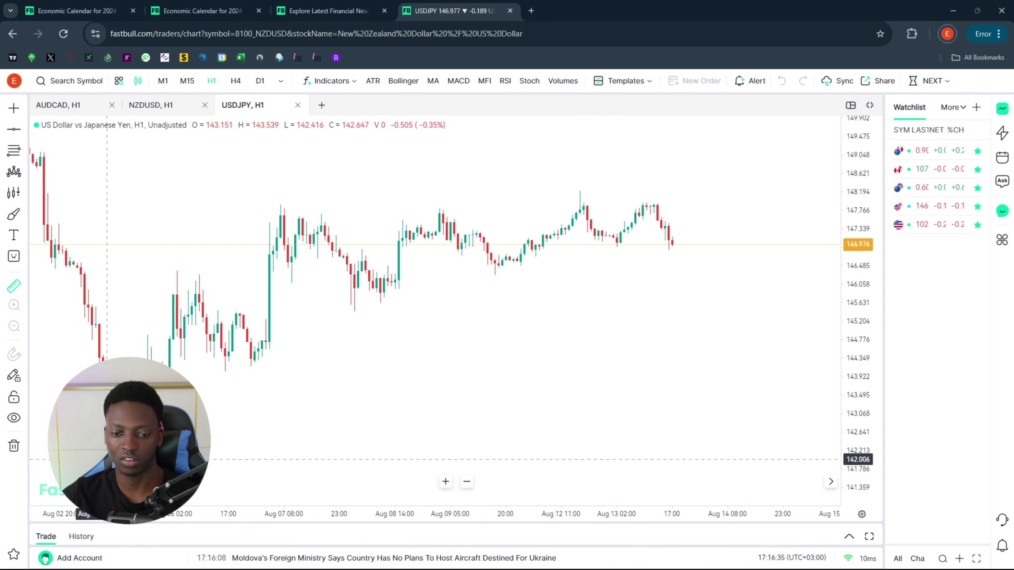
{"action": "left_click", "coordinate": [108, 456]}
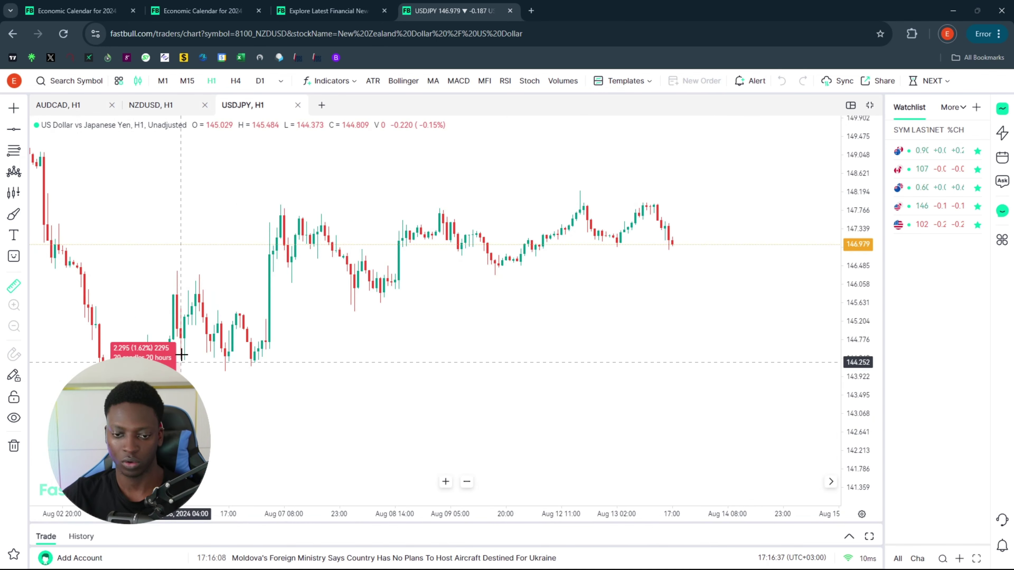
{"action": "left_click", "coordinate": [229, 276]}
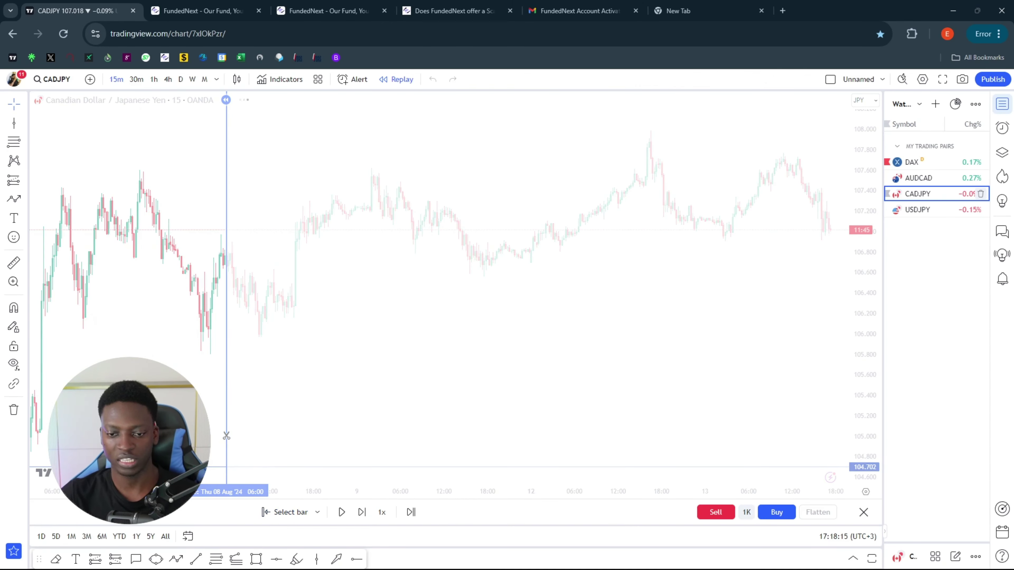
Start the CADJPY bar replay in TradingView from about 06:00 on 08 Aug '24 and switch the chart to the daily timeframe.
{"action": "left_click", "coordinate": [224, 435]}
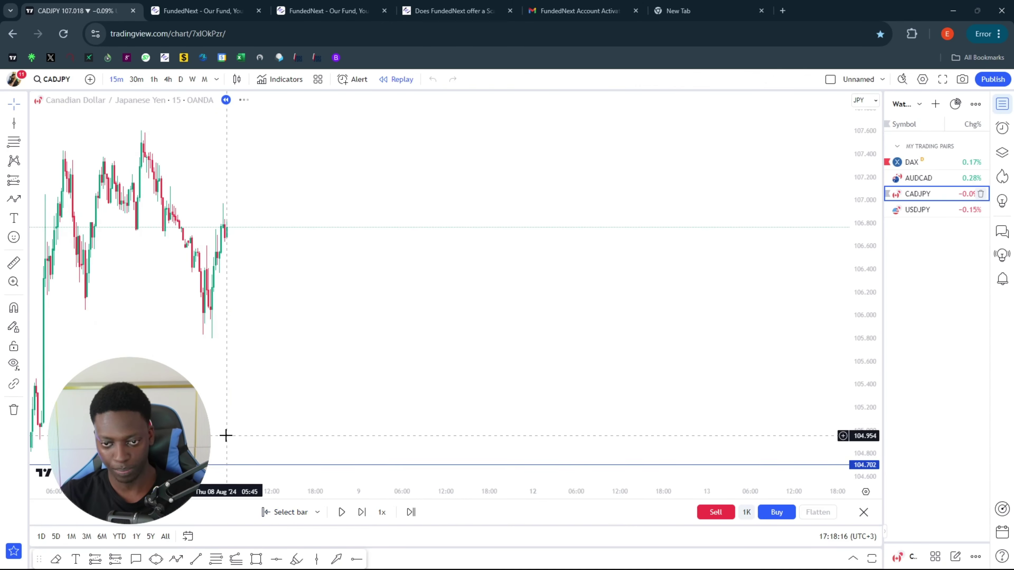
{"action": "left_click_drag", "start_coordinate": [269, 418], "coordinate": [592, 369]}
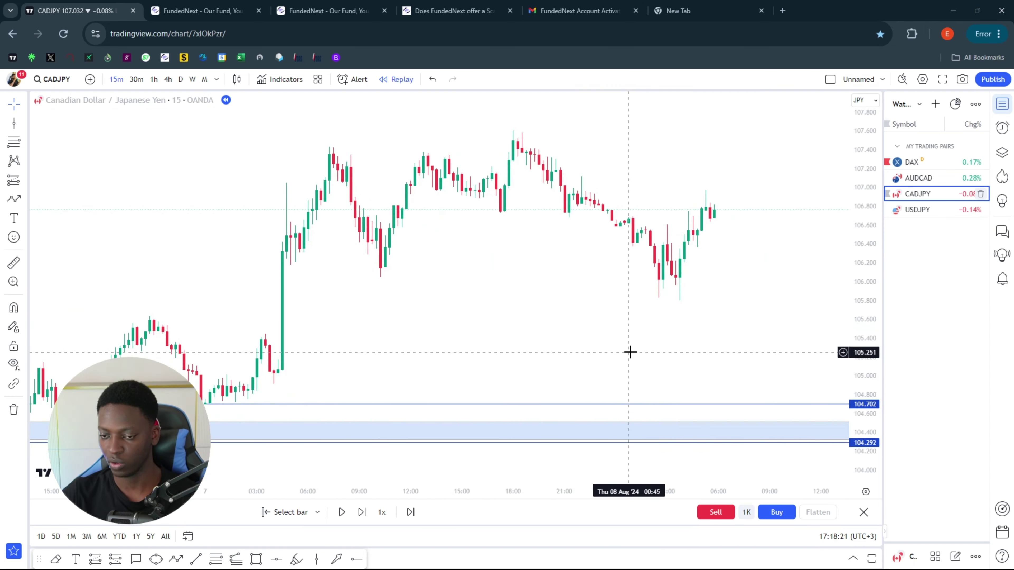
{"action": "left_click_drag", "start_coordinate": [674, 365], "coordinate": [613, 364]}
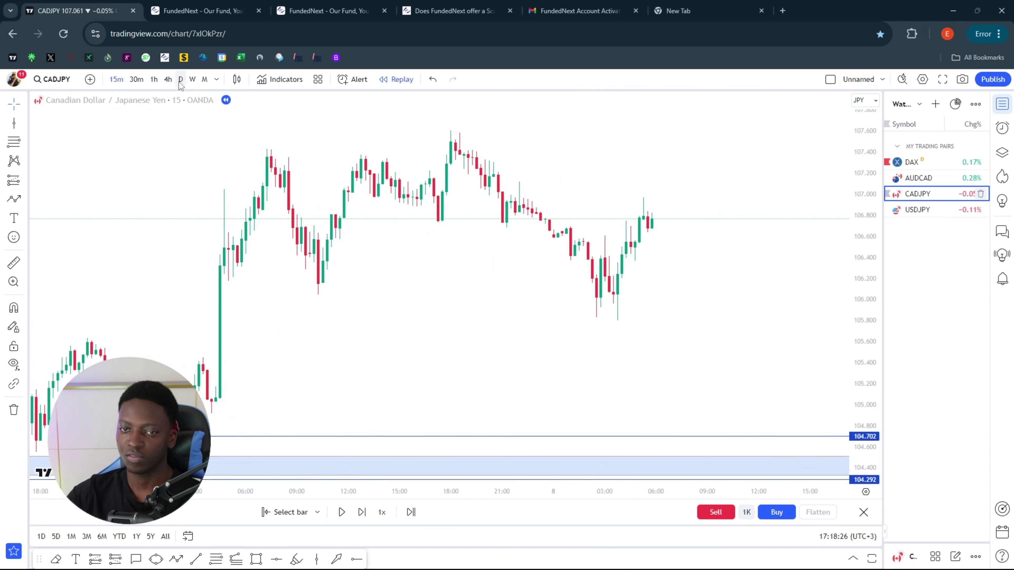
{"action": "left_click", "coordinate": [180, 79]}
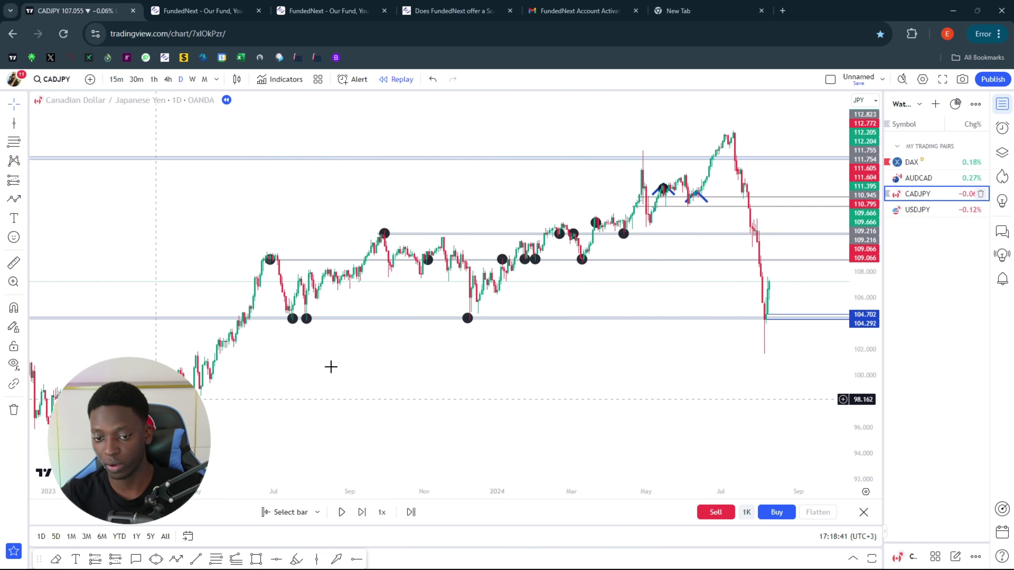
{"action": "scroll", "coordinate": [711, 235], "scroll_direction": "up", "scroll_amount": 3}
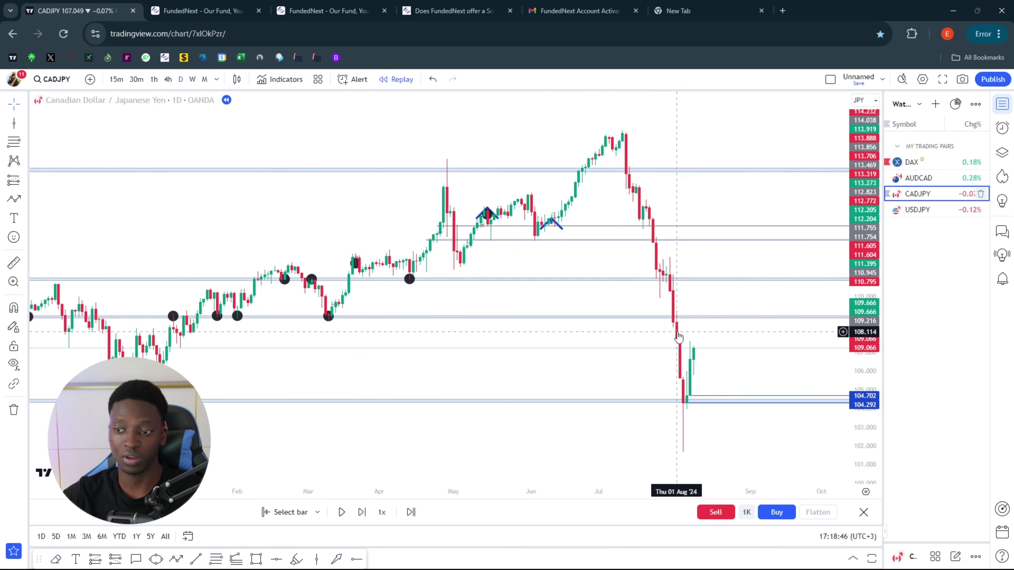
Mark Thu 08 Aug '24 on the CADJPY daily chart with a vertical line.
{"action": "scroll", "coordinate": [674, 305], "scroll_direction": "up", "scroll_amount": 2}
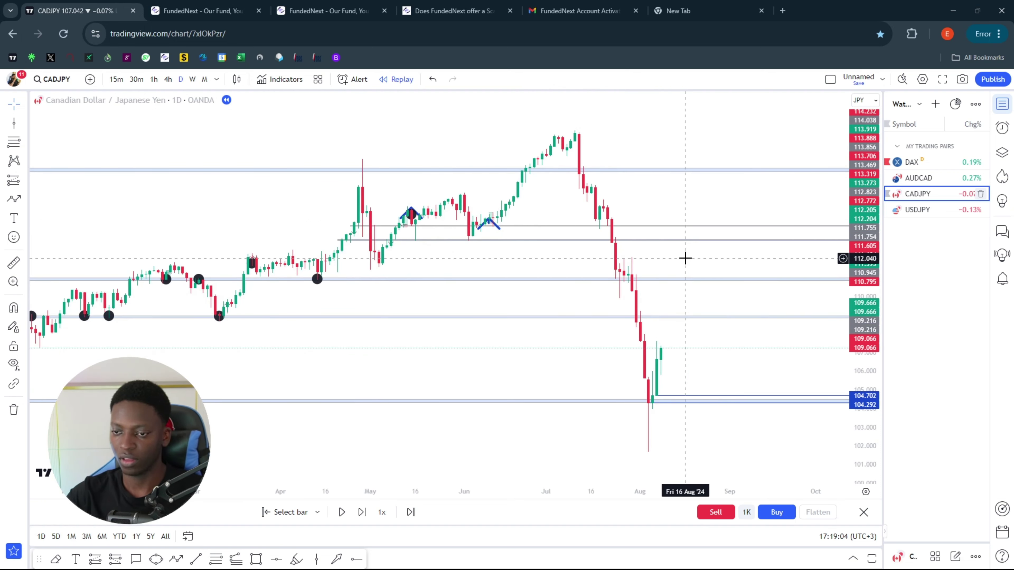
{"action": "scroll", "coordinate": [698, 433], "scroll_direction": "down", "scroll_amount": 2}
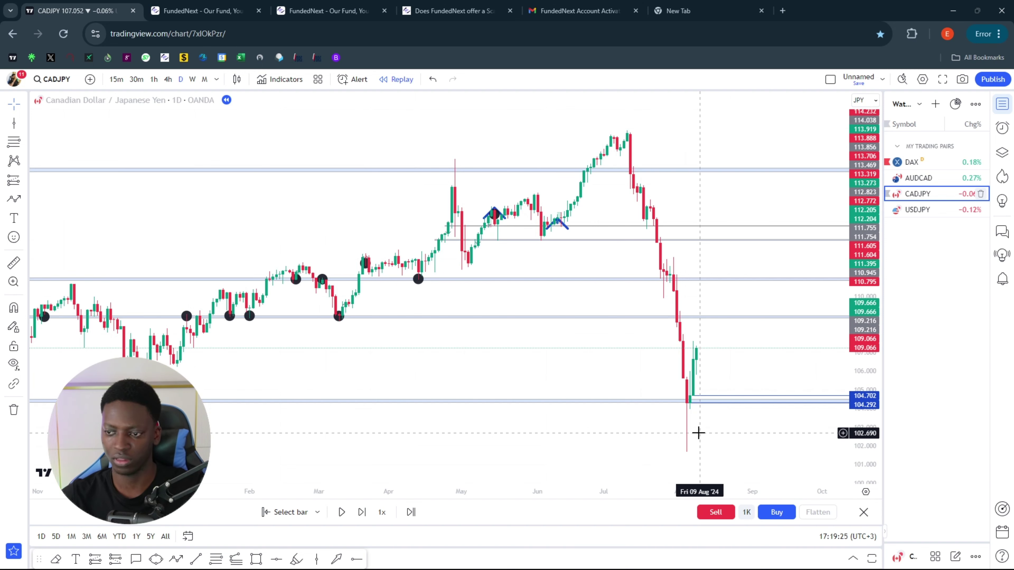
{"action": "left_click_drag", "start_coordinate": [738, 433], "coordinate": [764, 434]}
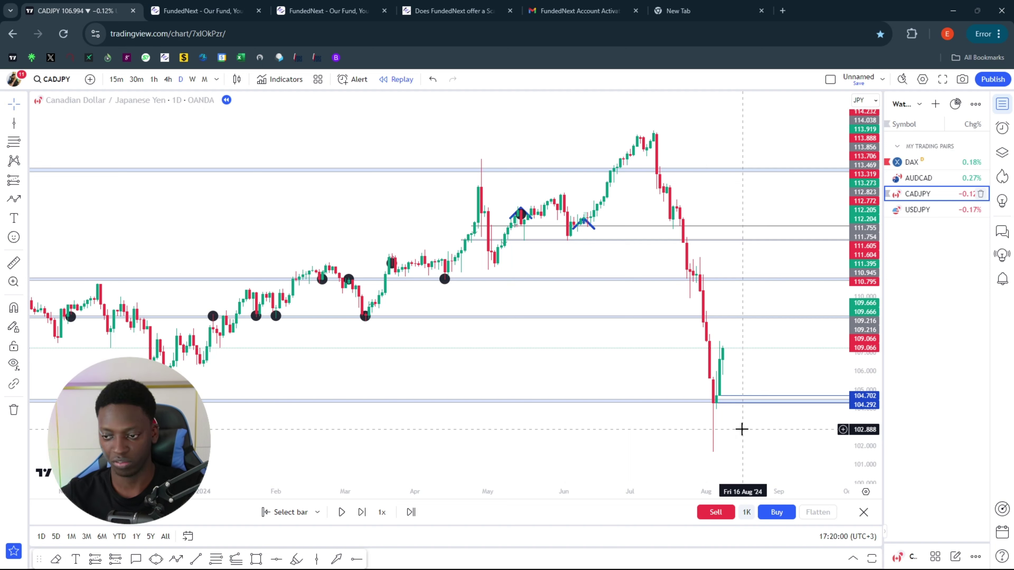
{"action": "left_click_drag", "start_coordinate": [756, 432], "coordinate": [743, 439]}
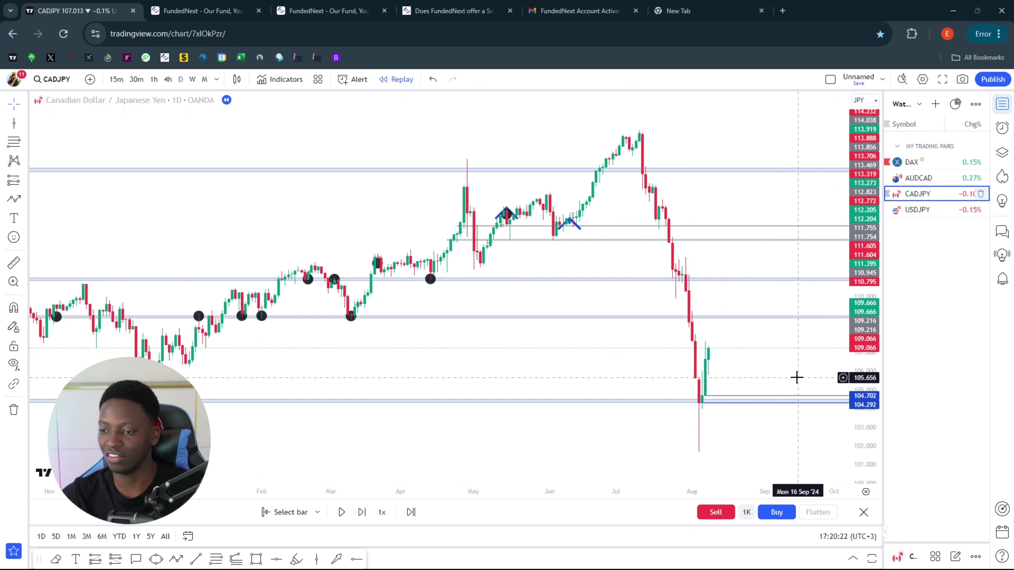
{"action": "scroll", "coordinate": [775, 384], "scroll_direction": "right", "scroll_amount": 2}
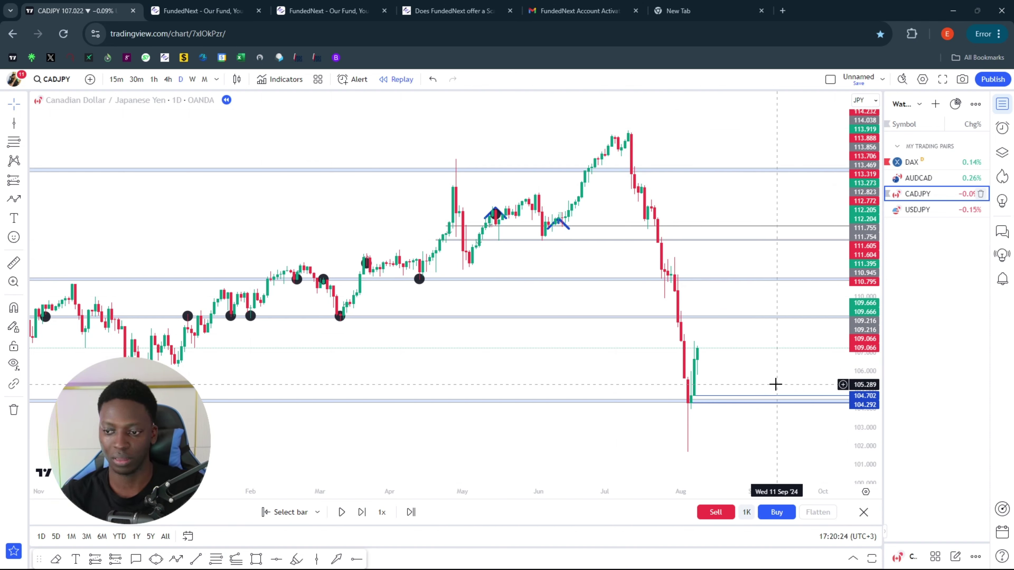
{"action": "scroll", "coordinate": [650, 358], "scroll_direction": "up", "scroll_amount": 5}
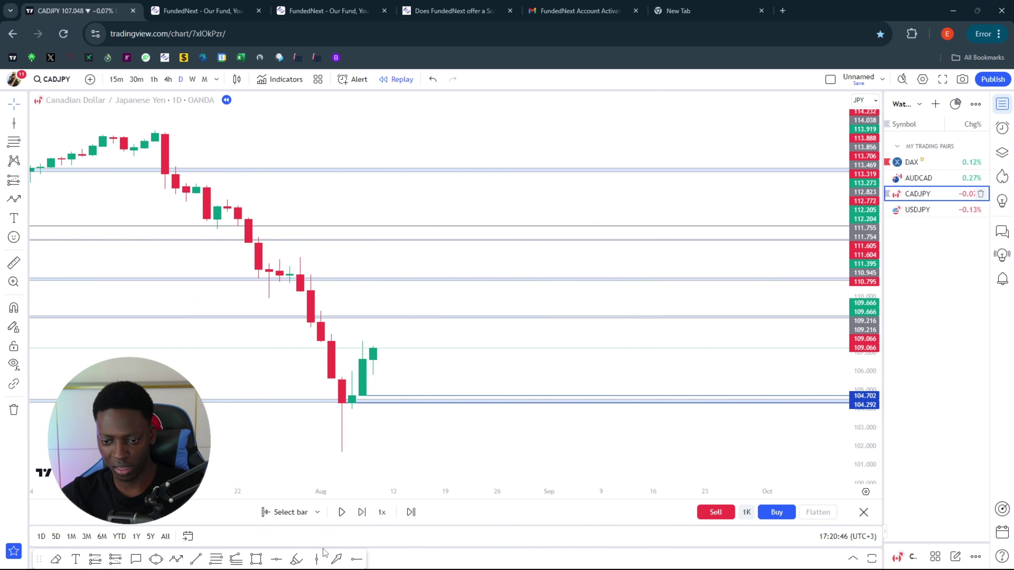
{"action": "left_click", "coordinate": [317, 560]}
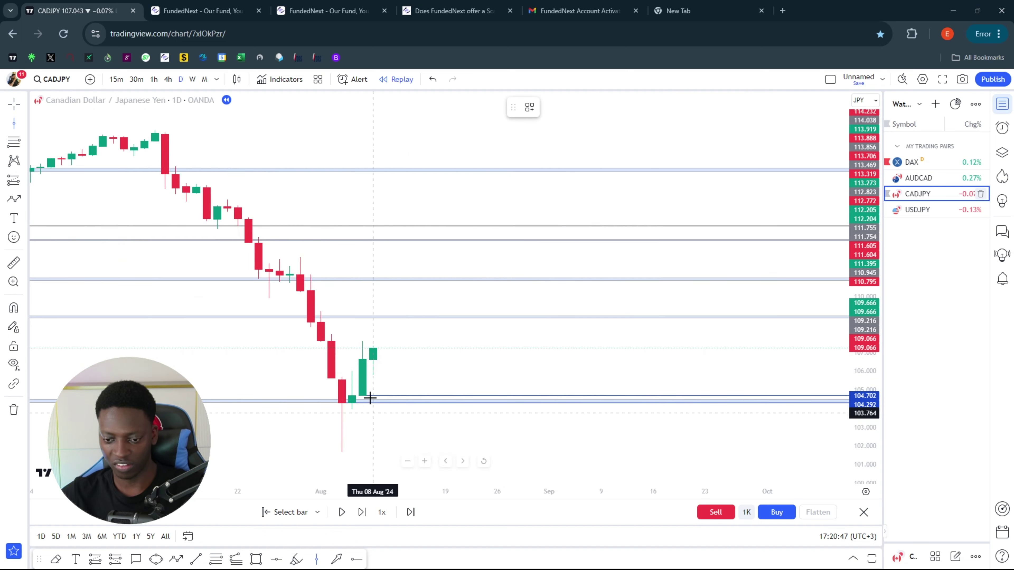
{"action": "left_click", "coordinate": [375, 384]}
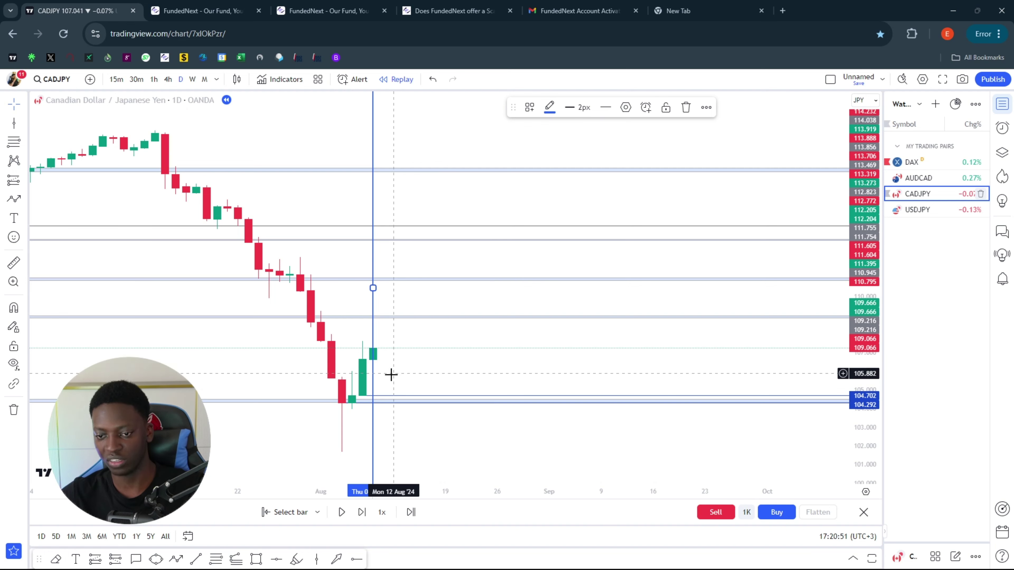
Examine the CADJPY daily price history and the decline leading into the vertical line at 08 Aug '24.
{"action": "scroll", "coordinate": [754, 324], "scroll_direction": "down", "scroll_amount": 3}
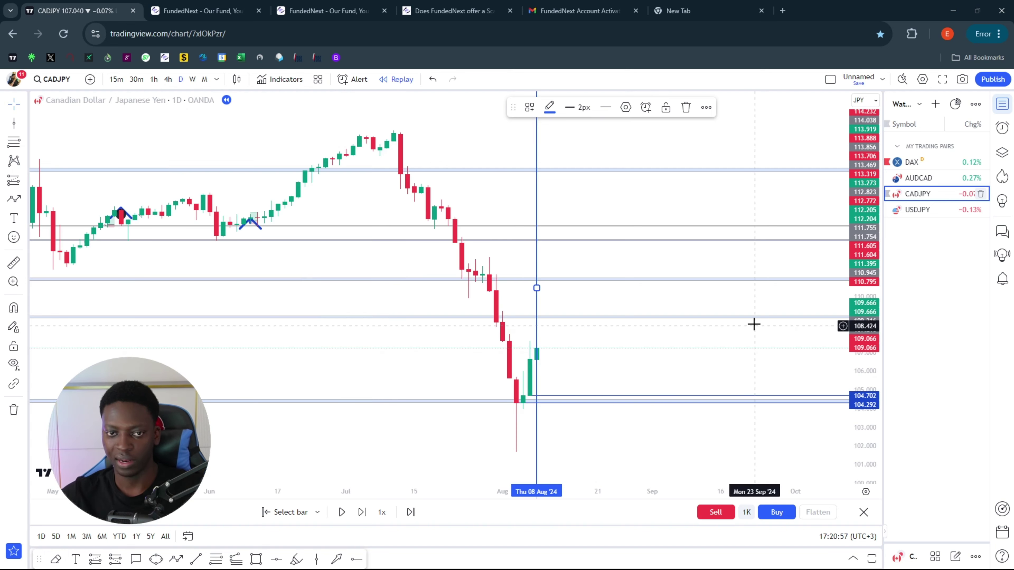
{"action": "scroll", "coordinate": [754, 324], "scroll_direction": "down", "scroll_amount": 5}
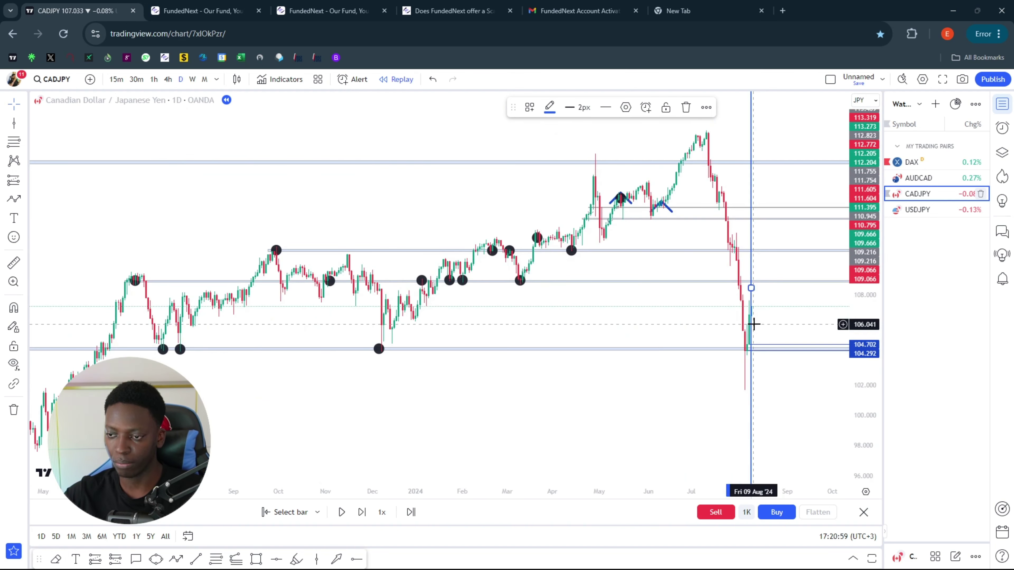
{"action": "scroll", "coordinate": [753, 326], "scroll_direction": "up", "scroll_amount": 2}
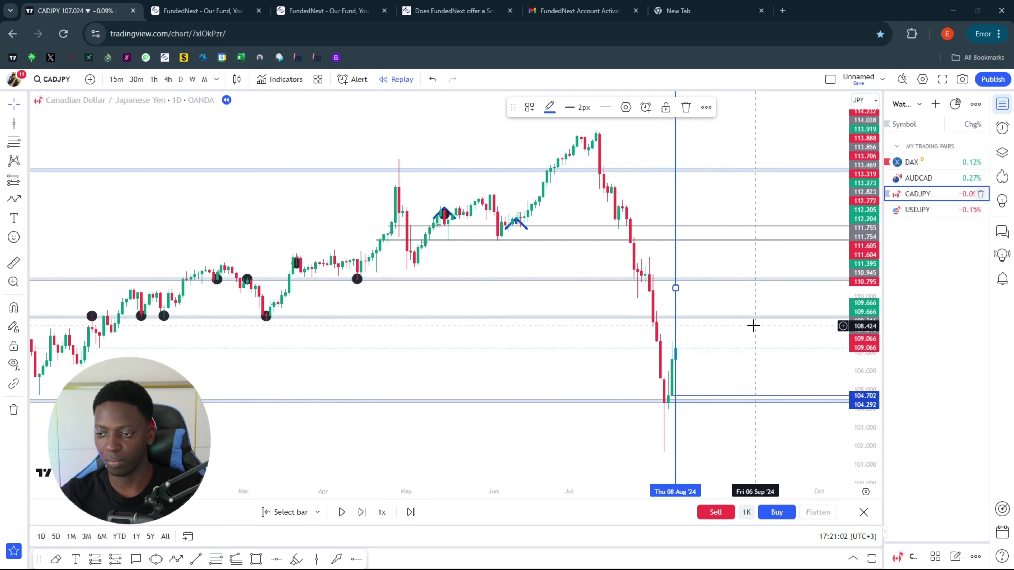
{"action": "scroll", "coordinate": [753, 326], "scroll_direction": "down", "scroll_amount": 2}
{"action": "scroll", "coordinate": [753, 326], "scroll_direction": "up", "scroll_amount": 2}
{"action": "scroll", "coordinate": [753, 327], "scroll_direction": "up", "scroll_amount": 2}
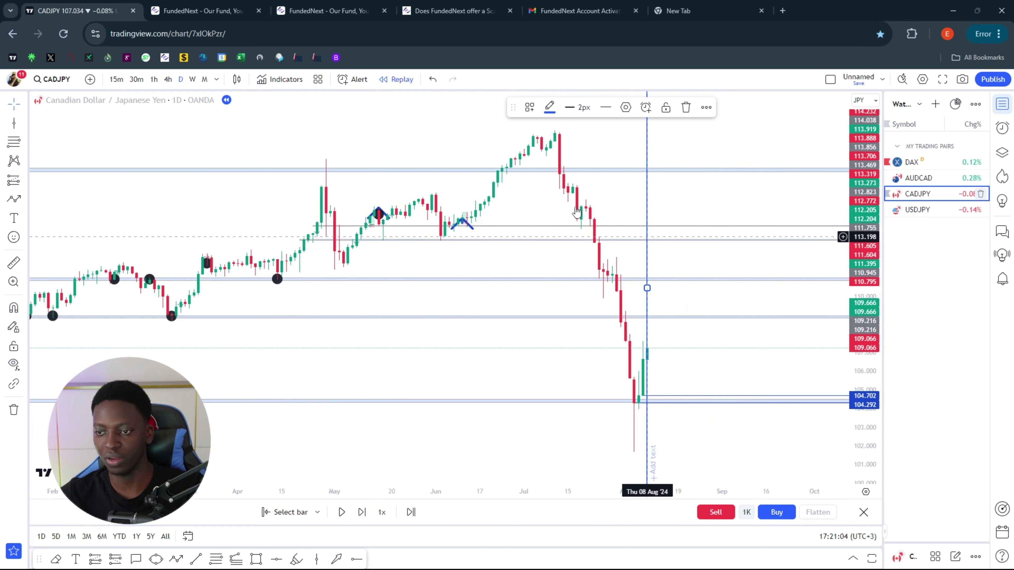
{"action": "scroll", "coordinate": [624, 343], "scroll_direction": "up", "scroll_amount": 3}
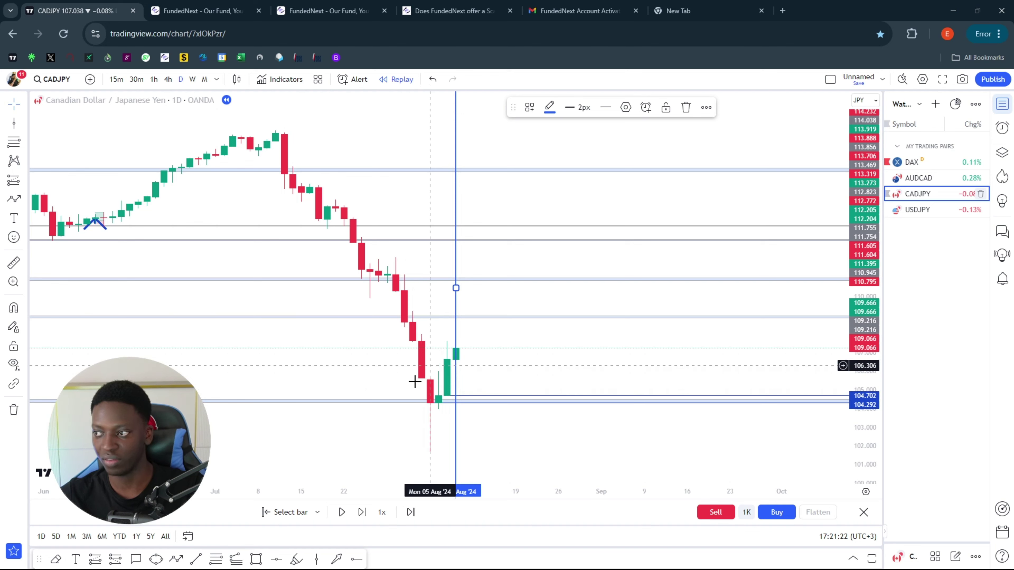
{"action": "scroll", "coordinate": [423, 380], "scroll_direction": "up", "scroll_amount": 2}
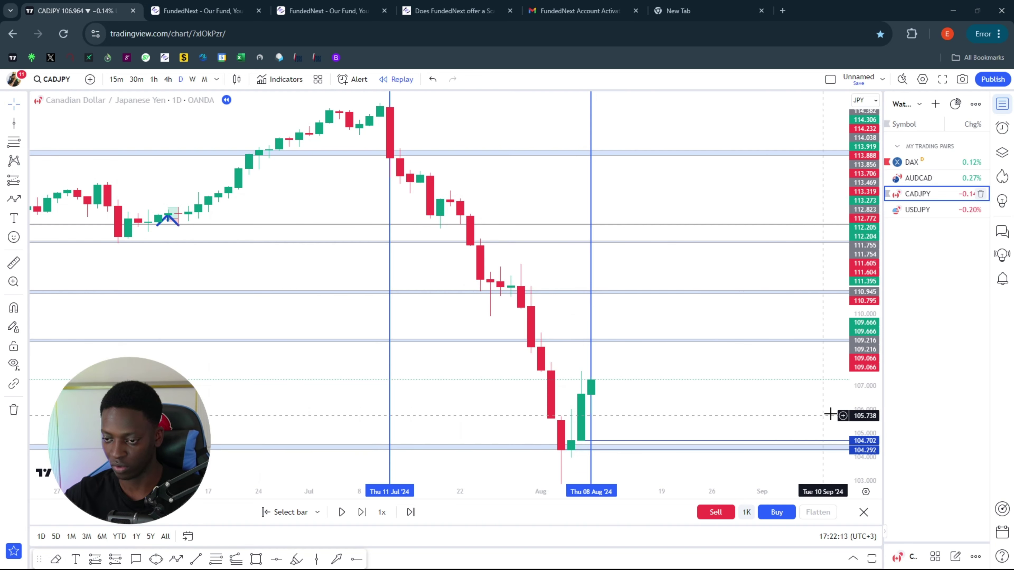
Delete the vertical line at Thu 11 Jul '24 from the CADJPY daily chart.
{"action": "scroll", "coordinate": [859, 406], "scroll_direction": "down", "scroll_amount": 2}
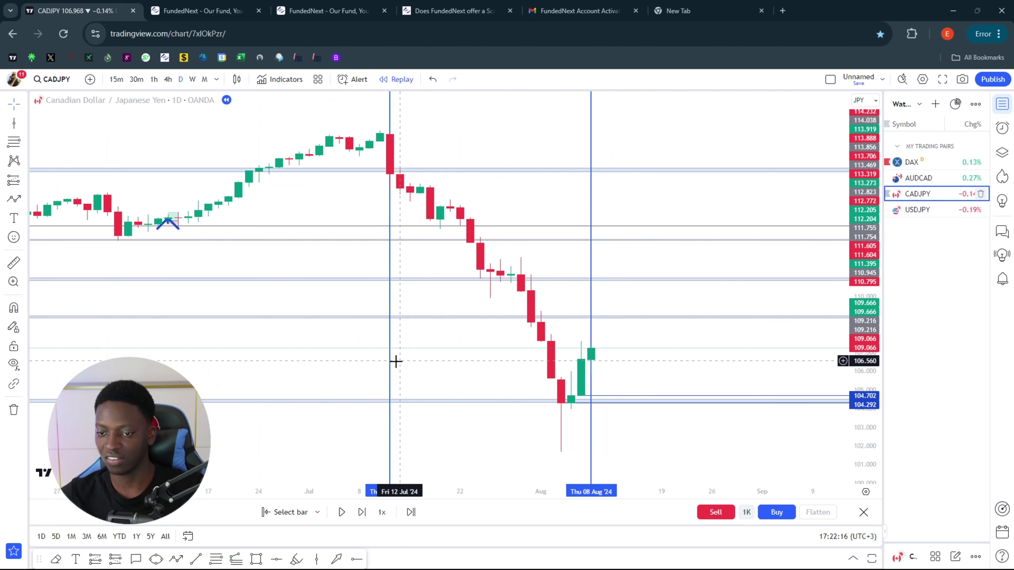
{"action": "left_click", "coordinate": [391, 371]}
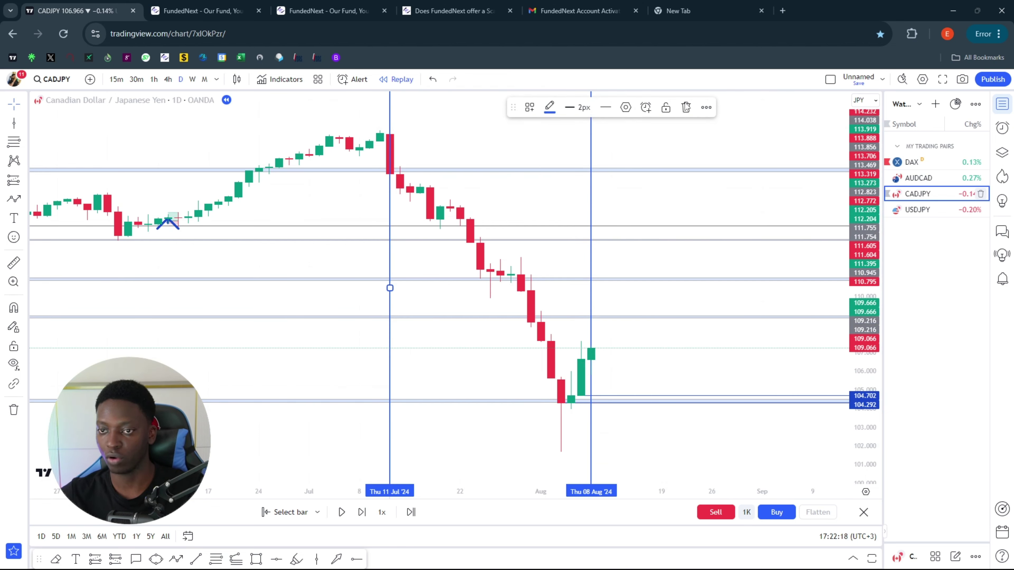
{"action": "key", "text": "Delete"}
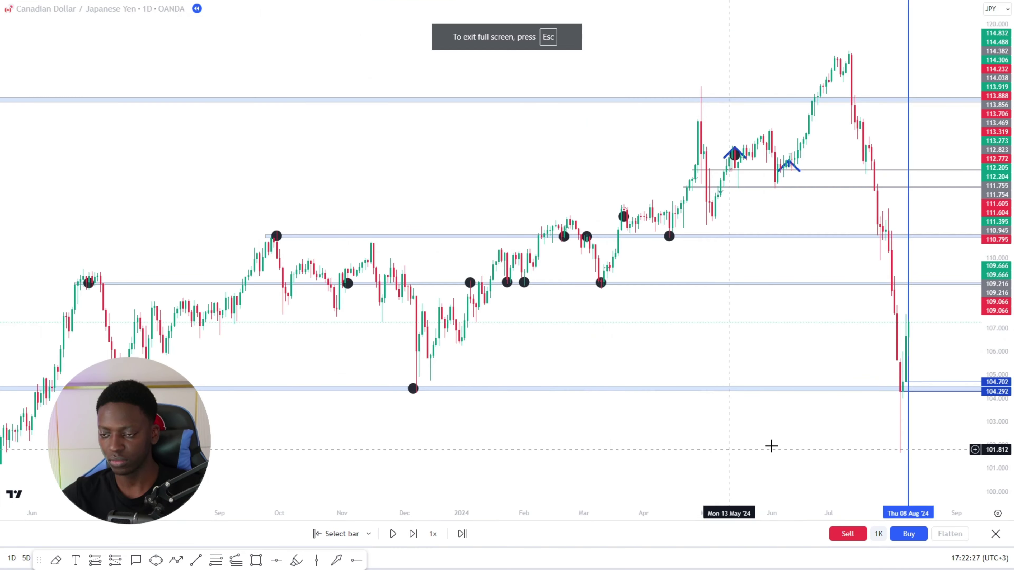
Draw an ellipse around the lower wick of the 05 Aug '24 candle, from about 104.314 down to about 101.454.
{"action": "scroll", "coordinate": [826, 421], "scroll_direction": "down", "scroll_amount": 5}
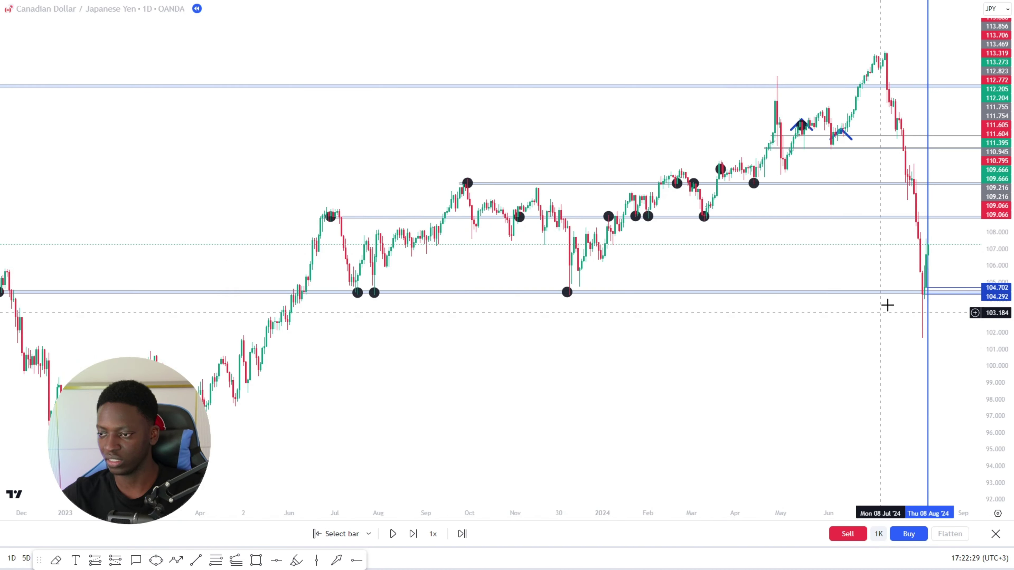
{"action": "scroll", "coordinate": [895, 303], "scroll_direction": "down", "scroll_amount": 4}
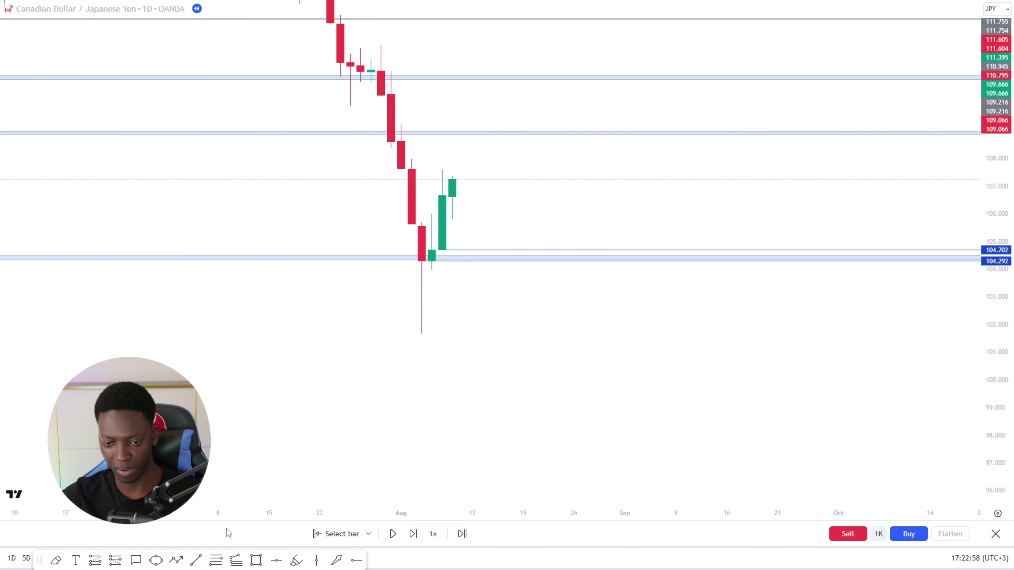
{"action": "left_click", "coordinate": [156, 560]}
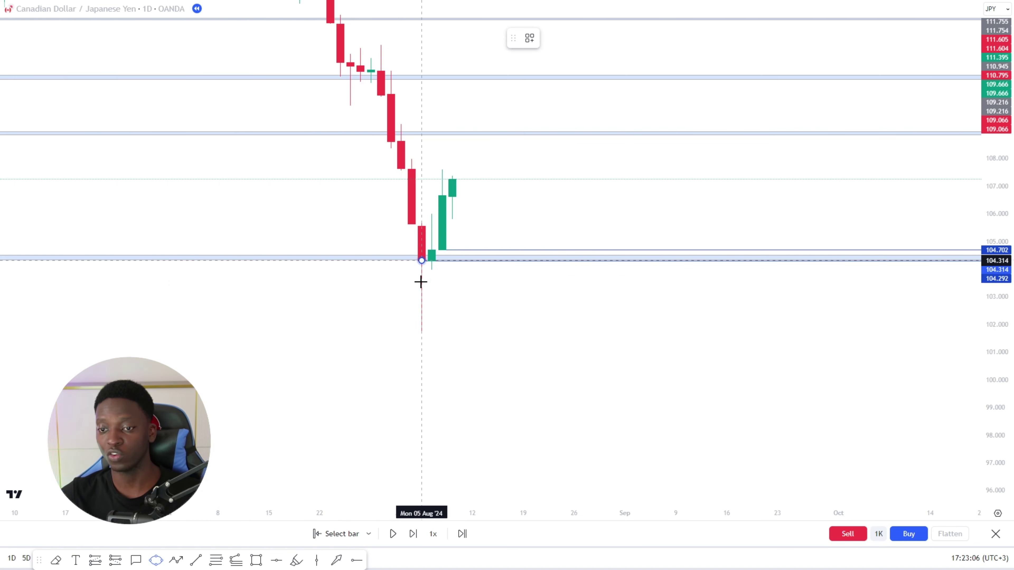
{"action": "left_click", "coordinate": [421, 282]}
{"action": "left_click", "coordinate": [421, 339]}
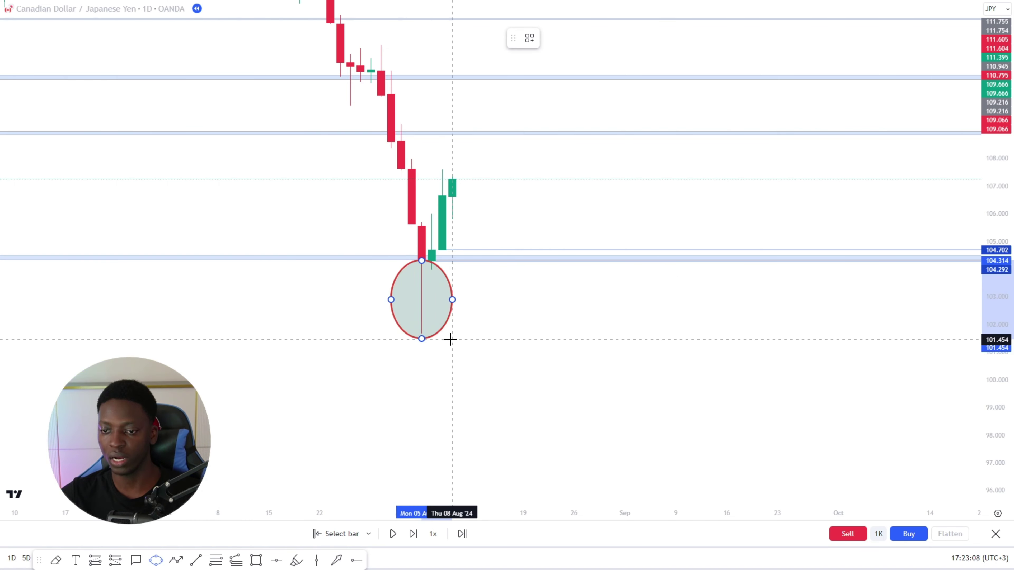
{"action": "left_click", "coordinate": [450, 340]}
{"action": "left_click", "coordinate": [508, 344]}
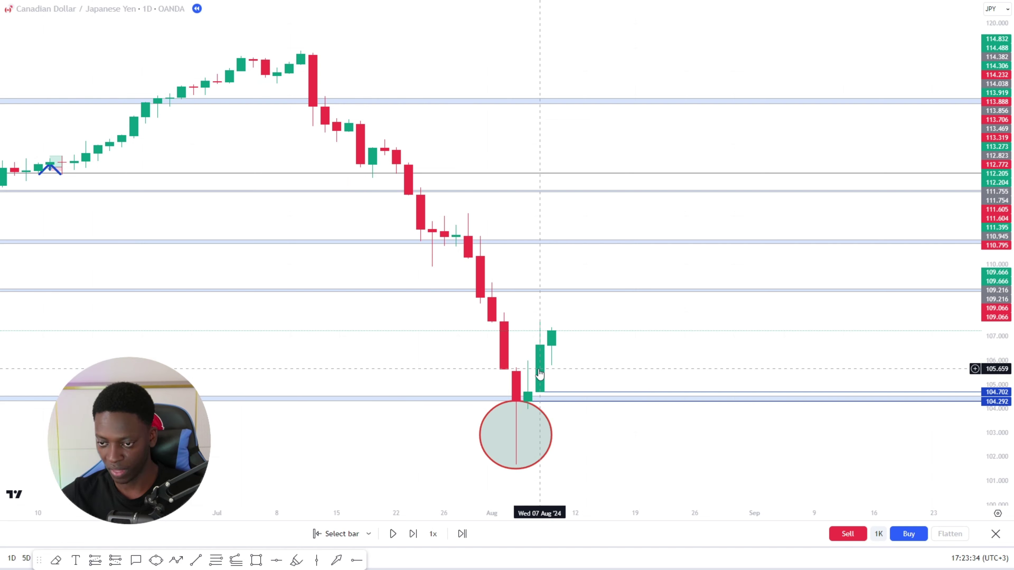
Draw an arrow from about 103.137 at 21 Aug '24 pointing to the bullish 07 Aug '24 candle.
{"action": "left_click", "coordinate": [176, 560]}
{"action": "left_click", "coordinate": [660, 430]}
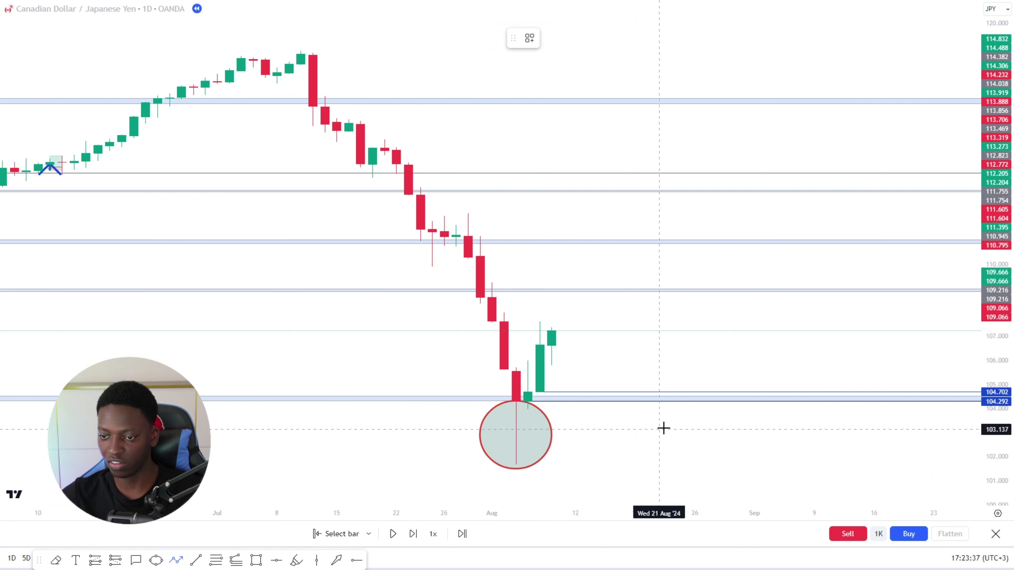
{"action": "left_click", "coordinate": [623, 406]}
{"action": "left_click", "coordinate": [552, 385]}
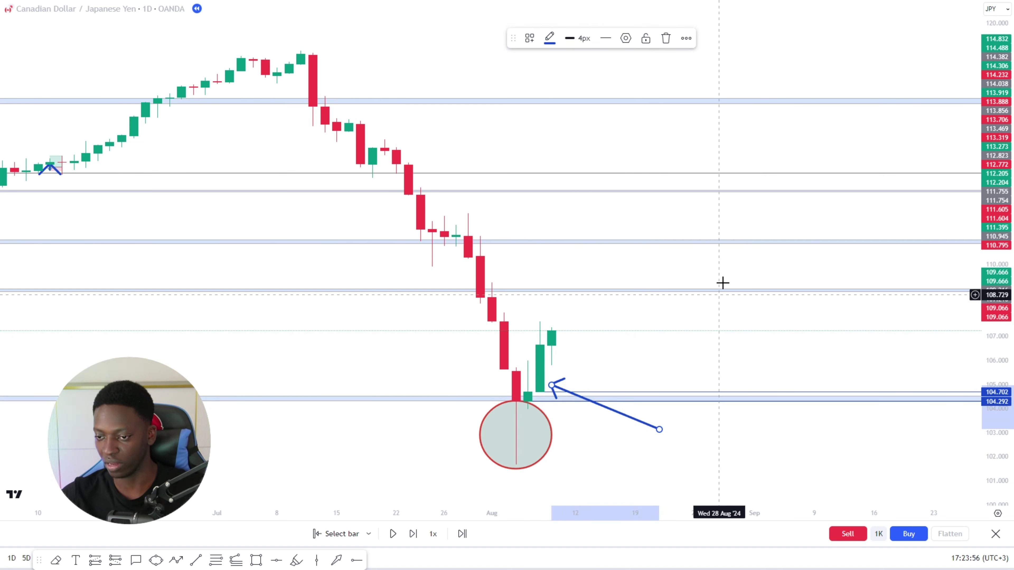
{"action": "left_click", "coordinate": [734, 261]}
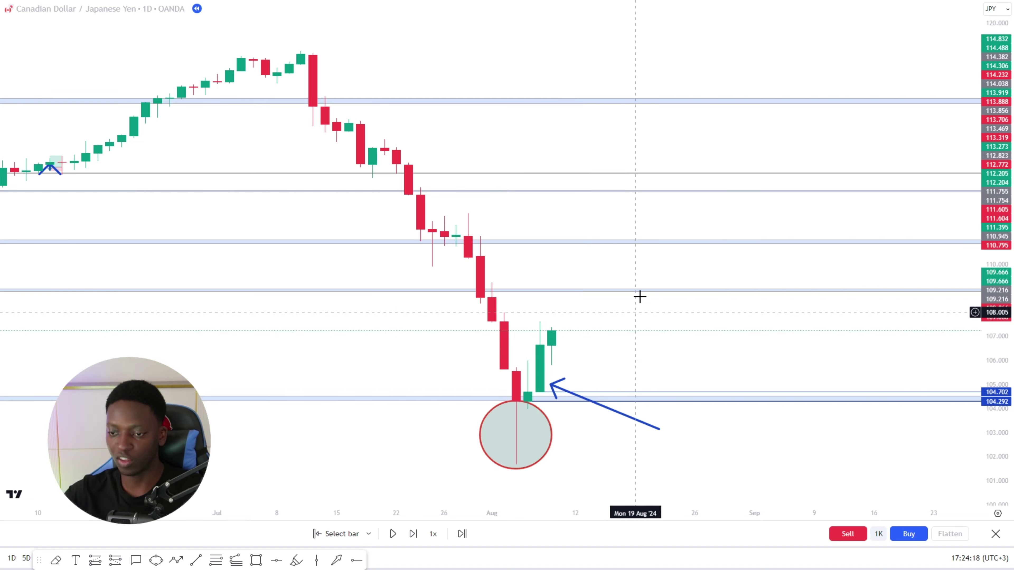
Review earlier price reactions at the support zone around 104.3 on the daily chart and leave full-screen view.
{"action": "scroll", "coordinate": [695, 211], "scroll_direction": "down", "scroll_amount": 5}
{"action": "scroll", "coordinate": [698, 212], "scroll_direction": "down", "scroll_amount": 6}
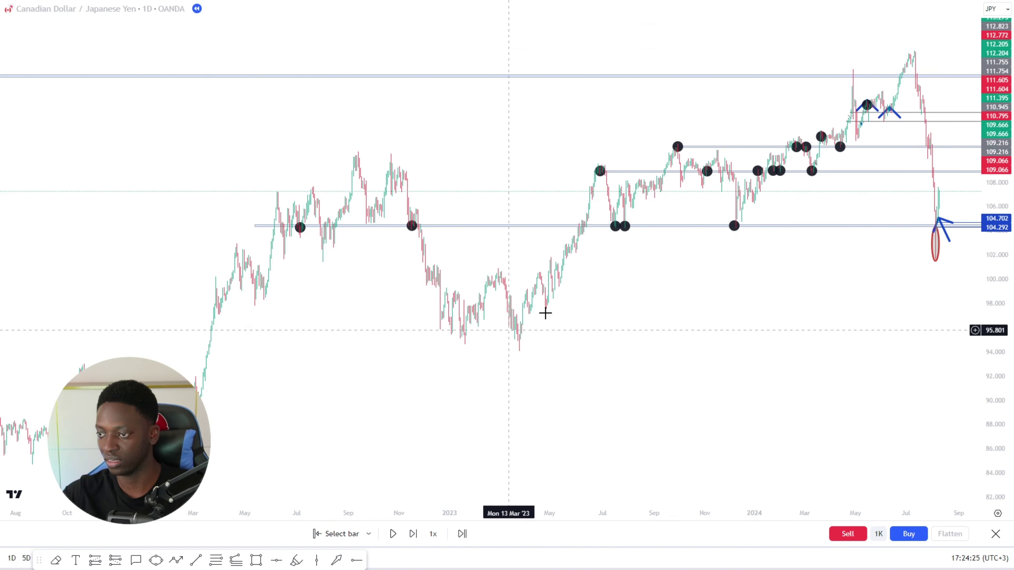
{"action": "scroll", "coordinate": [826, 392], "scroll_direction": "up", "scroll_amount": 5}
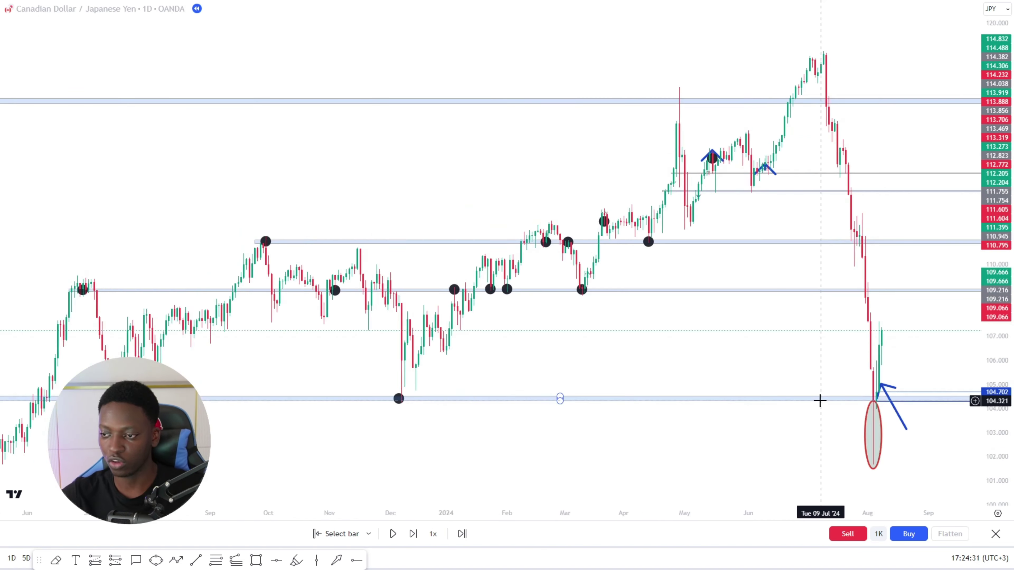
{"action": "scroll", "coordinate": [824, 403], "scroll_direction": "up", "scroll_amount": 5}
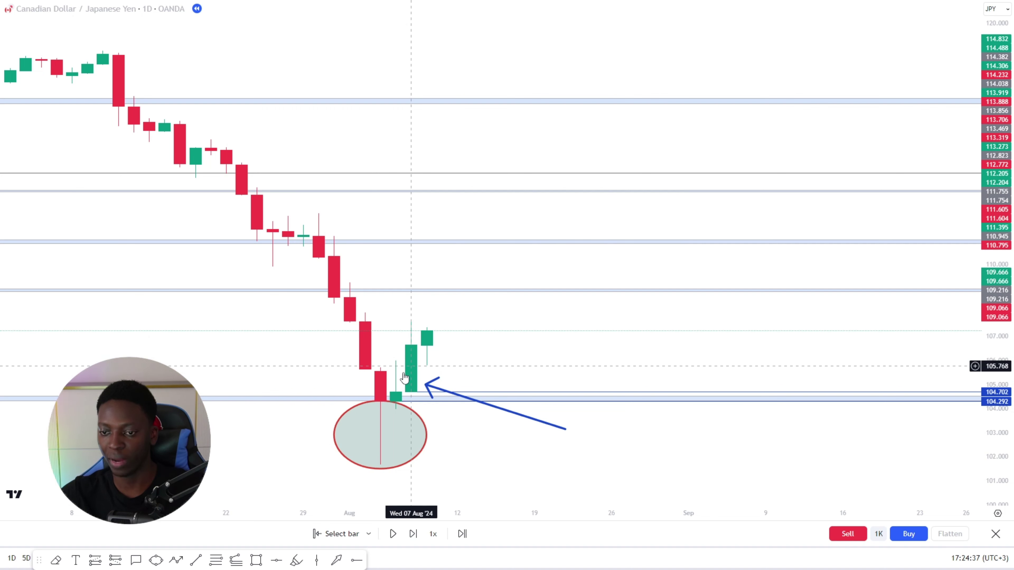
{"action": "key", "text": "Right"}
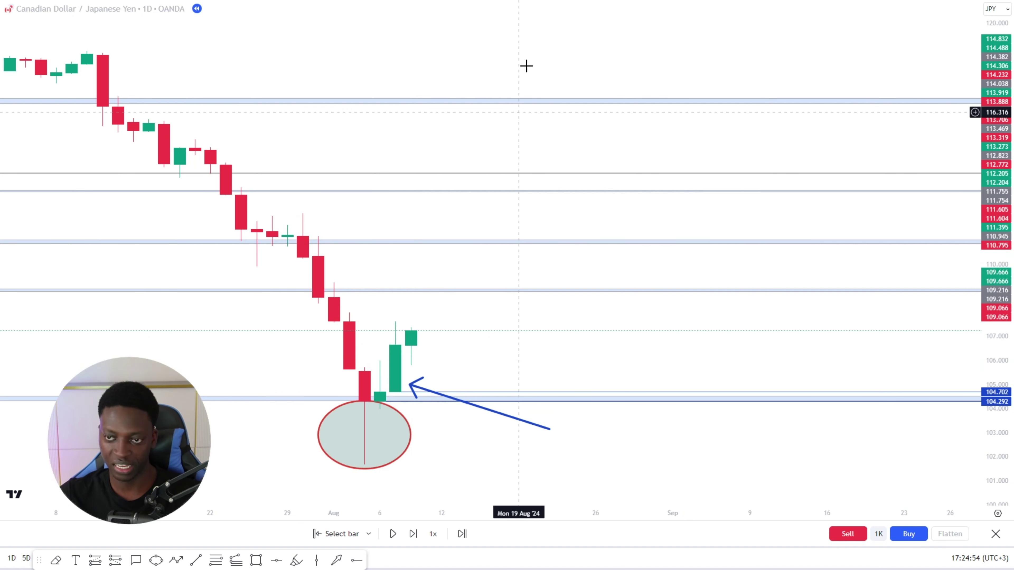
{"action": "mouse_move", "coordinate": [541, 23]}
{"action": "left_click", "coordinate": [512, 33]}
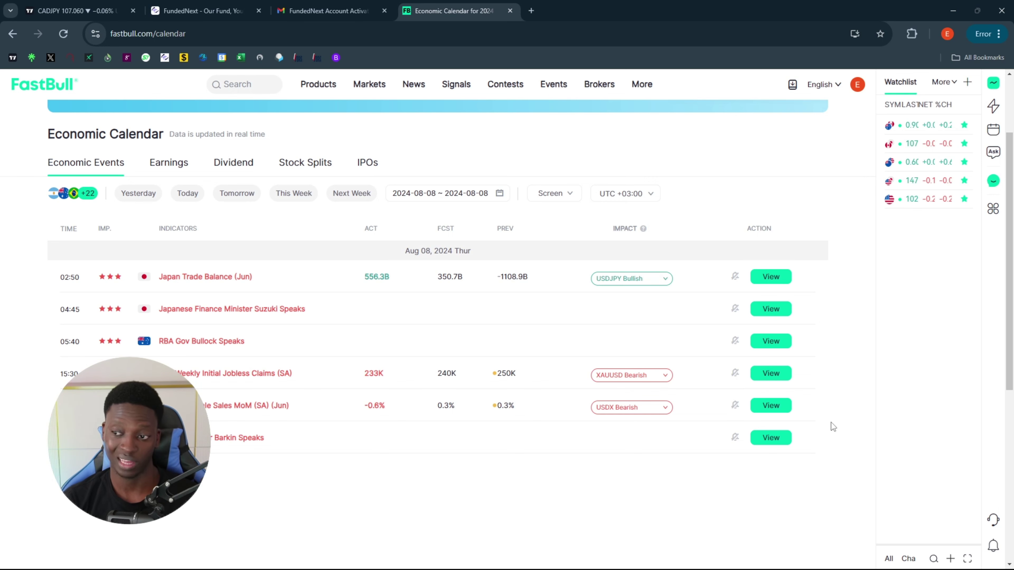
Return to the CADJPY chart in TradingView and switch it to the 15-minute timeframe.
{"action": "key", "text": "ctrl+1"}
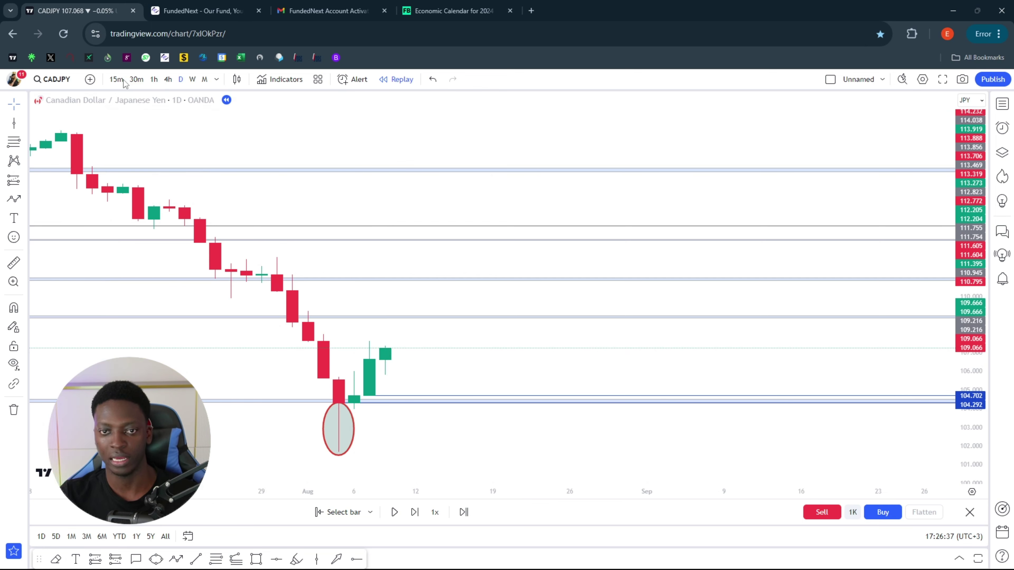
{"action": "type", "text": "15"}
{"action": "key", "text": "Return"}
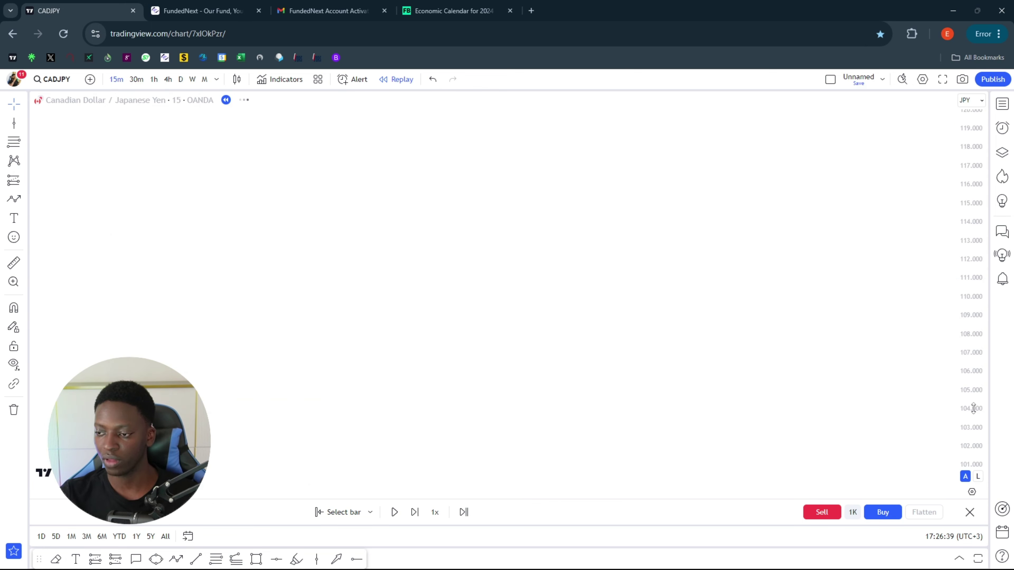
Mark 06:00 on Thu 08 Aug '24 with a vertical line on the CADJPY 15-minute chart.
{"action": "left_click", "coordinate": [318, 560]}
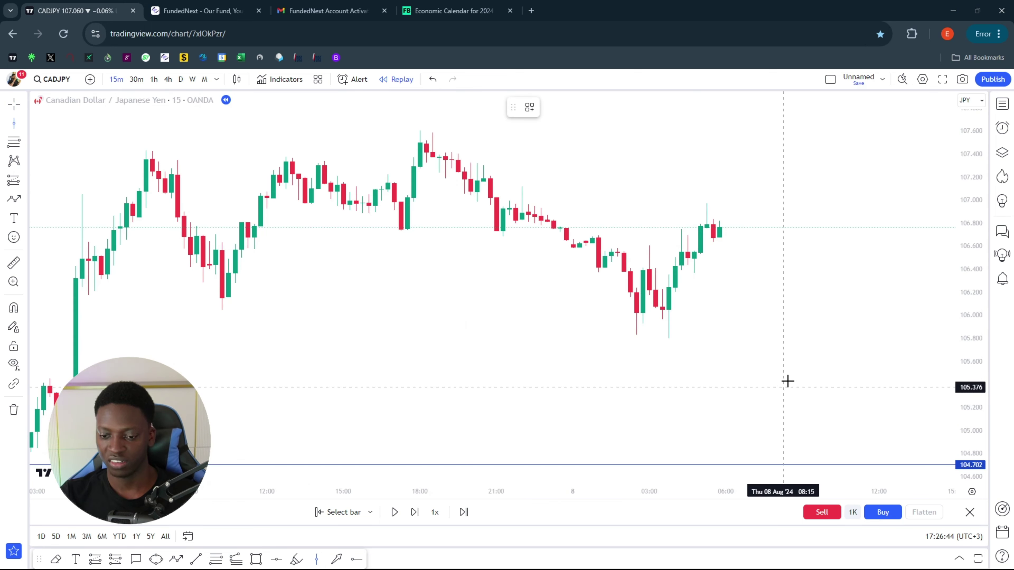
{"action": "left_click", "coordinate": [725, 376]}
{"action": "left_click", "coordinate": [839, 377]}
{"action": "scroll", "coordinate": [799, 376], "scroll_direction": "down", "scroll_amount": 3}
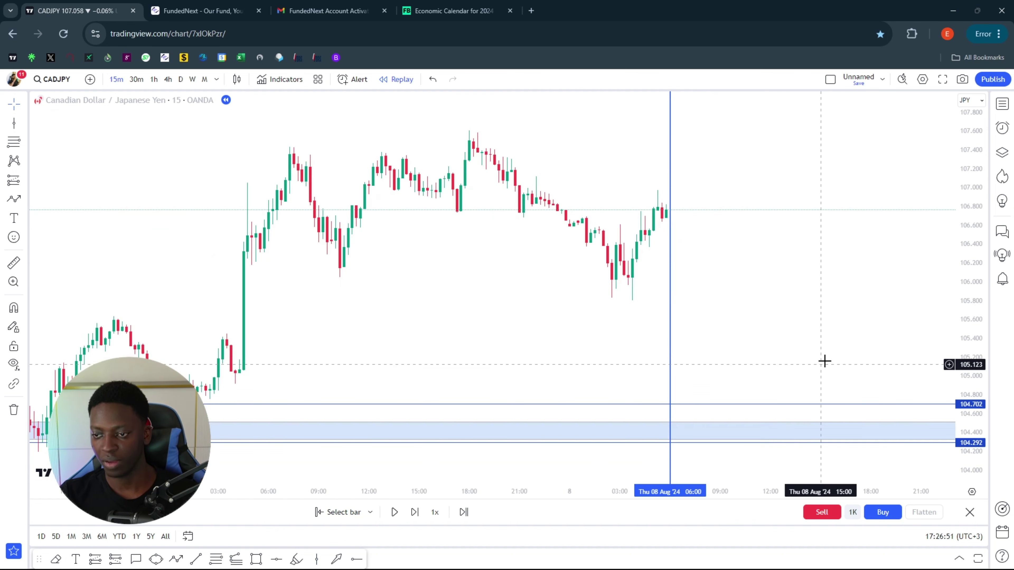
{"action": "scroll", "coordinate": [851, 353], "scroll_direction": "right", "scroll_amount": 5}
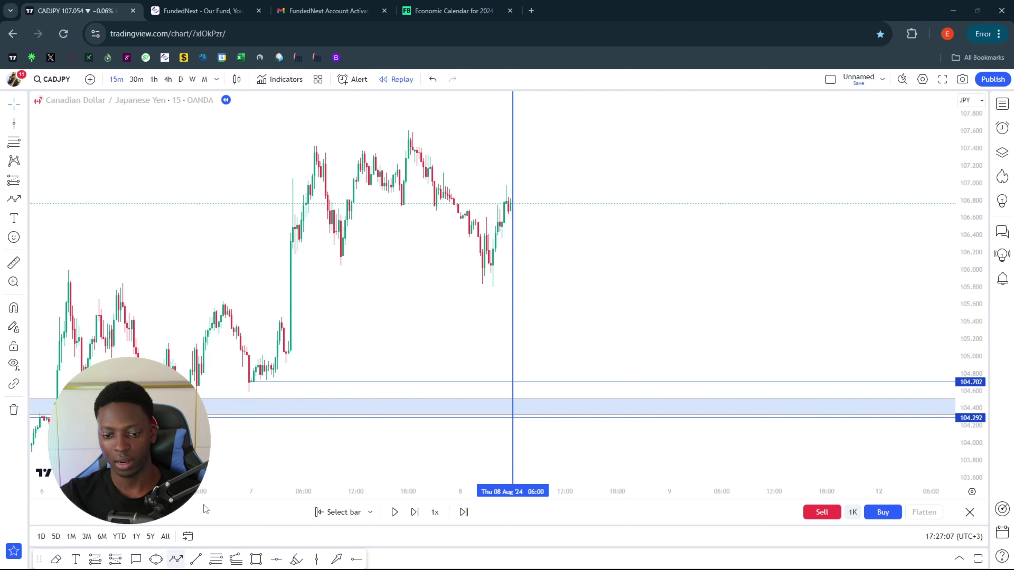
Sketch a path arrow from the support zone near 104.4 up to the 07 Aug high around 107.6 and down to about 105.5.
{"action": "left_click", "coordinate": [206, 408]}
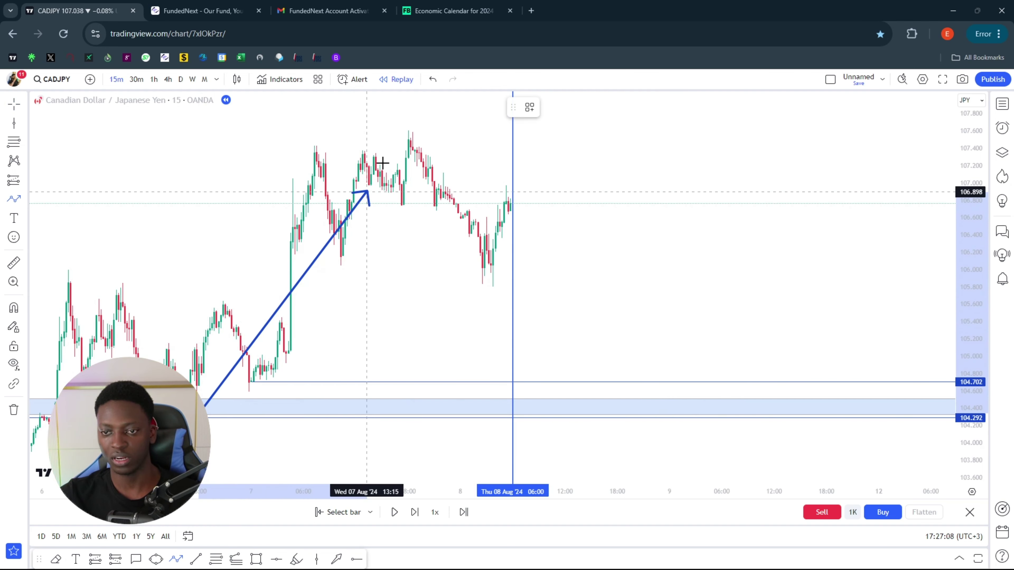
{"action": "left_click", "coordinate": [422, 162]}
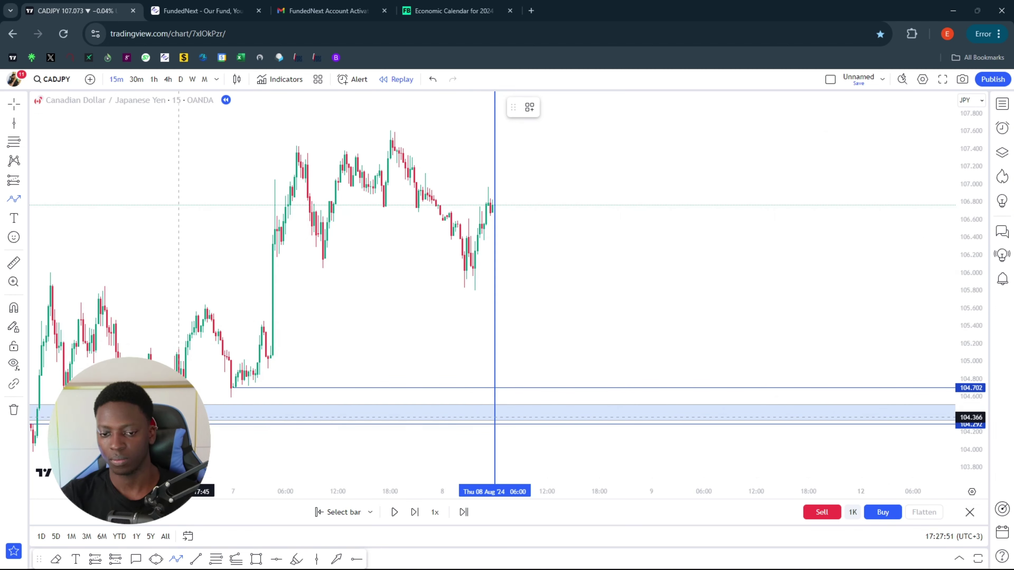
{"action": "left_click", "coordinate": [188, 412]}
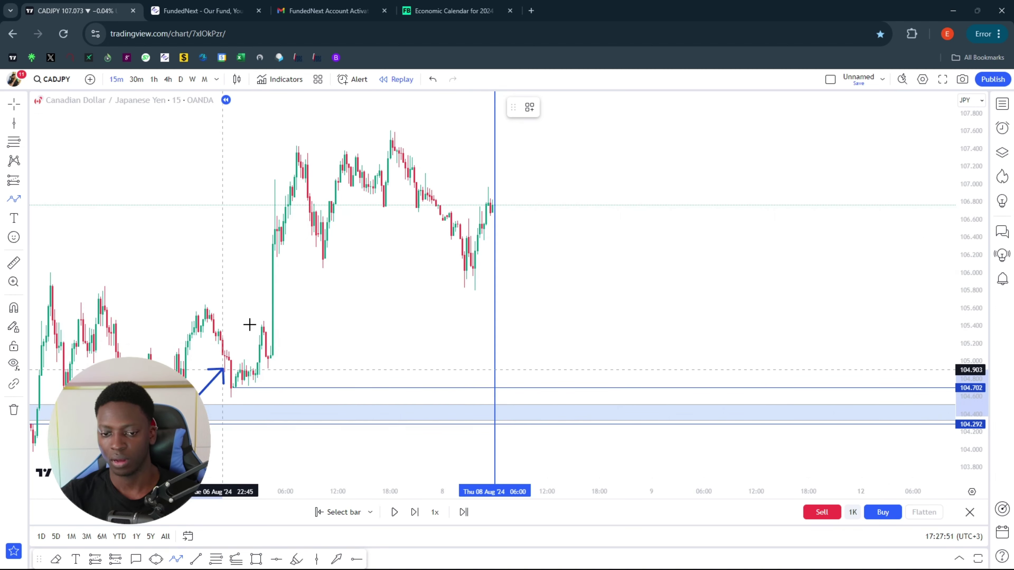
{"action": "left_click", "coordinate": [392, 133]}
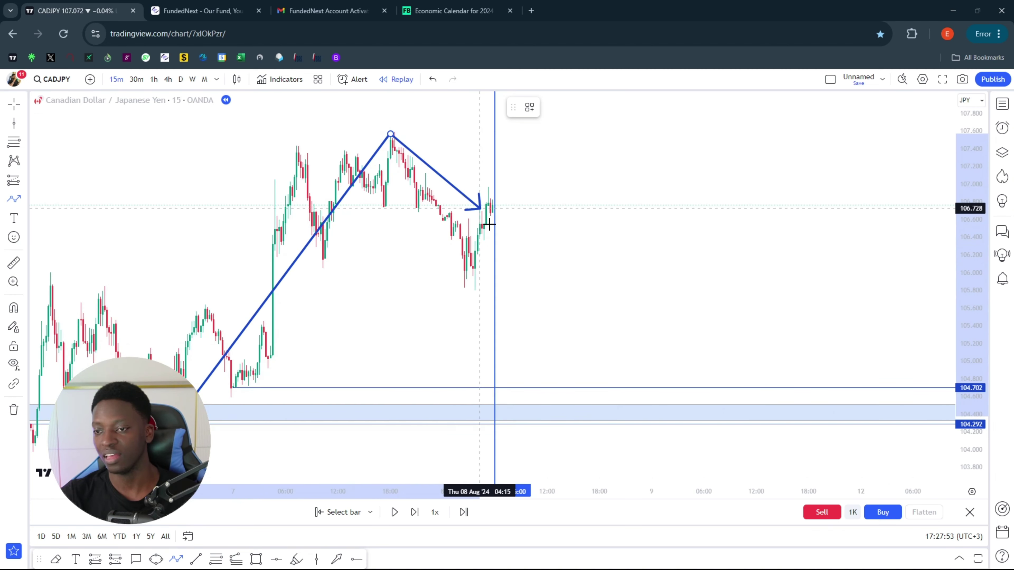
{"action": "left_click", "coordinate": [507, 320]}
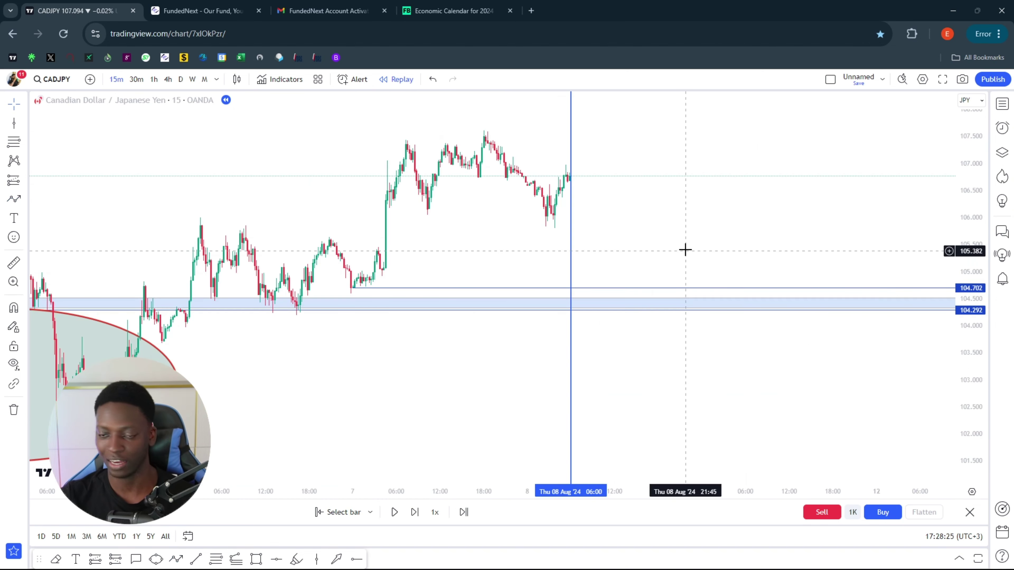
Examine the earlier 15-minute CADJPY price action back to 30 July and return to the 08 Aug candles.
{"action": "left_click_drag", "start_coordinate": [735, 243], "coordinate": [844, 231]}
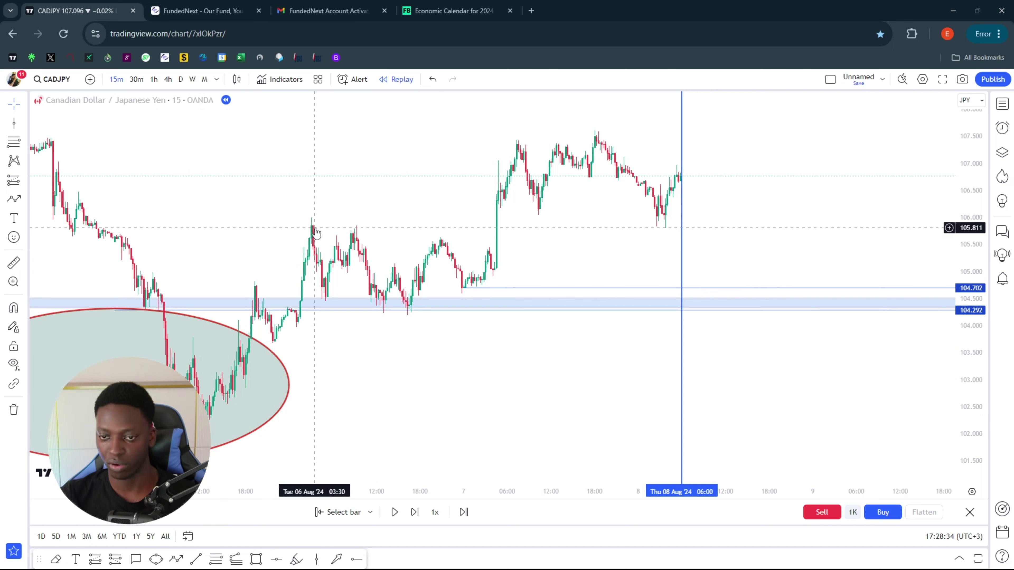
{"action": "left_click_drag", "start_coordinate": [508, 388], "coordinate": [683, 395]}
{"action": "left_click_drag", "start_coordinate": [543, 385], "coordinate": [808, 385]}
{"action": "left_click_drag", "start_coordinate": [384, 331], "coordinate": [832, 348]}
{"action": "left_click_drag", "start_coordinate": [640, 367], "coordinate": [679, 369]}
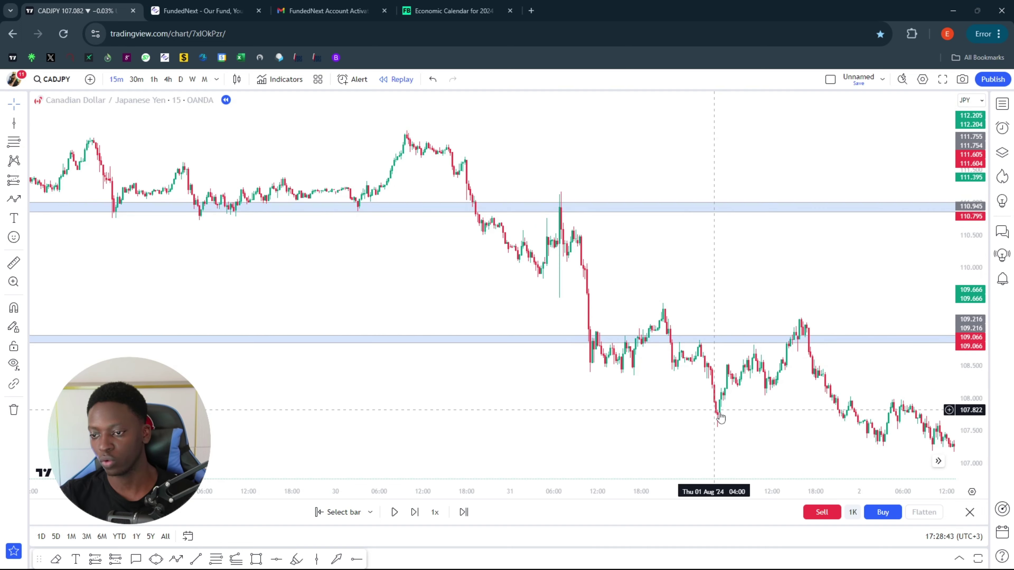
{"action": "left_click", "coordinate": [939, 461]}
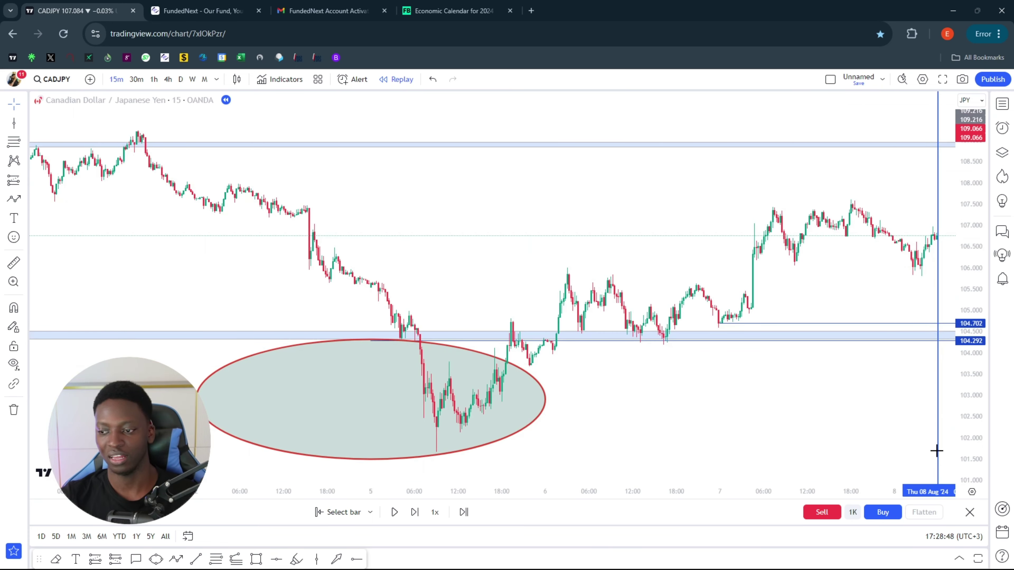
{"action": "left_click_drag", "start_coordinate": [903, 426], "coordinate": [647, 447]}
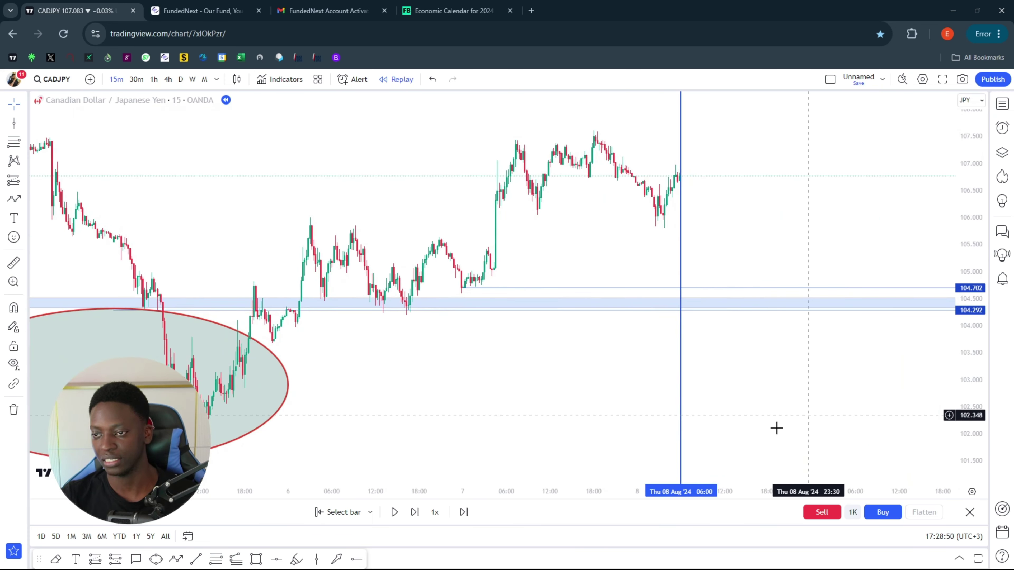
Advance the replay bar by bar from 06:00 to 09:30 on Thu 08 Aug '24.
{"action": "left_click_drag", "start_coordinate": [723, 379], "coordinate": [634, 331]}
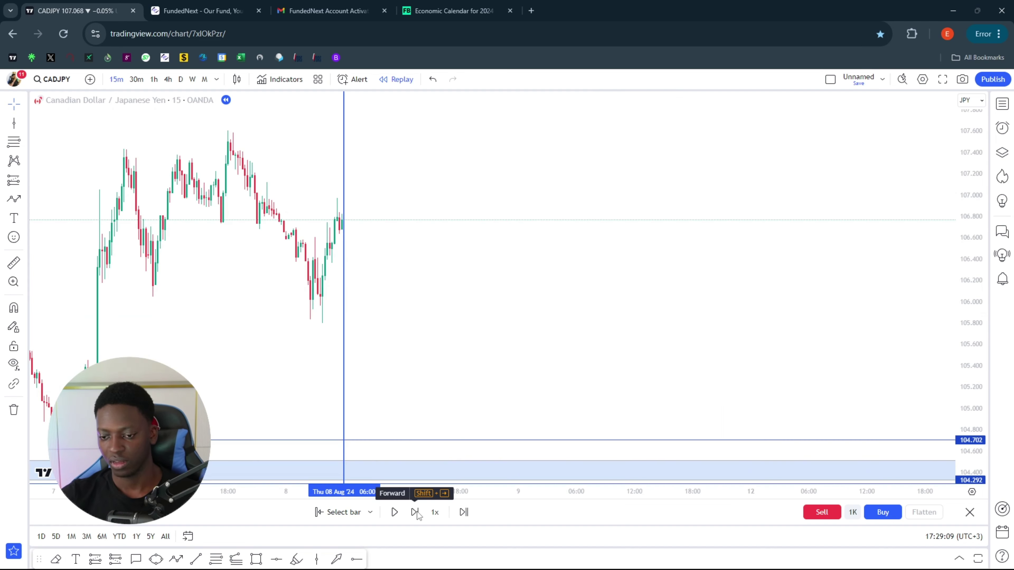
{"action": "left_click", "coordinate": [415, 512]}
{"action": "left_click", "coordinate": [415, 512]}
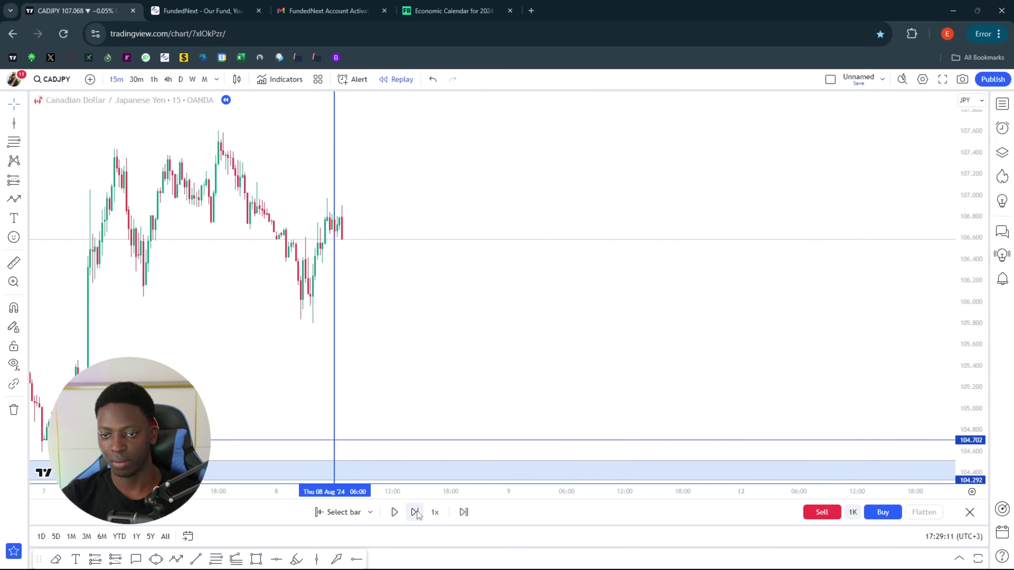
{"action": "left_click", "coordinate": [414, 512]}
{"action": "left_click", "coordinate": [414, 512]}
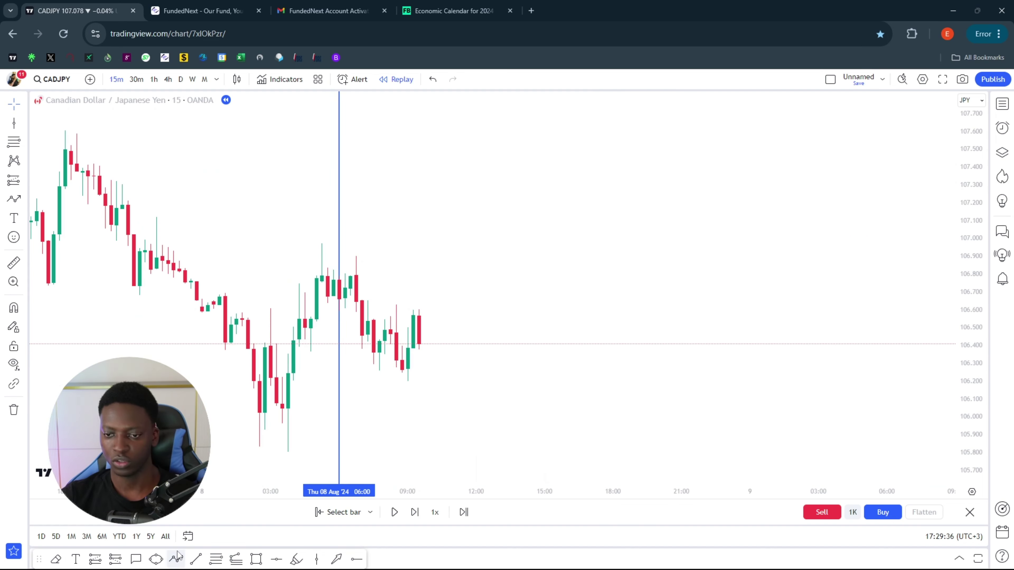
Trace the W pattern with a path arrow over the 07:30 to 09:30 candles, ending at about 106.58.
{"action": "left_click", "coordinate": [177, 558]}
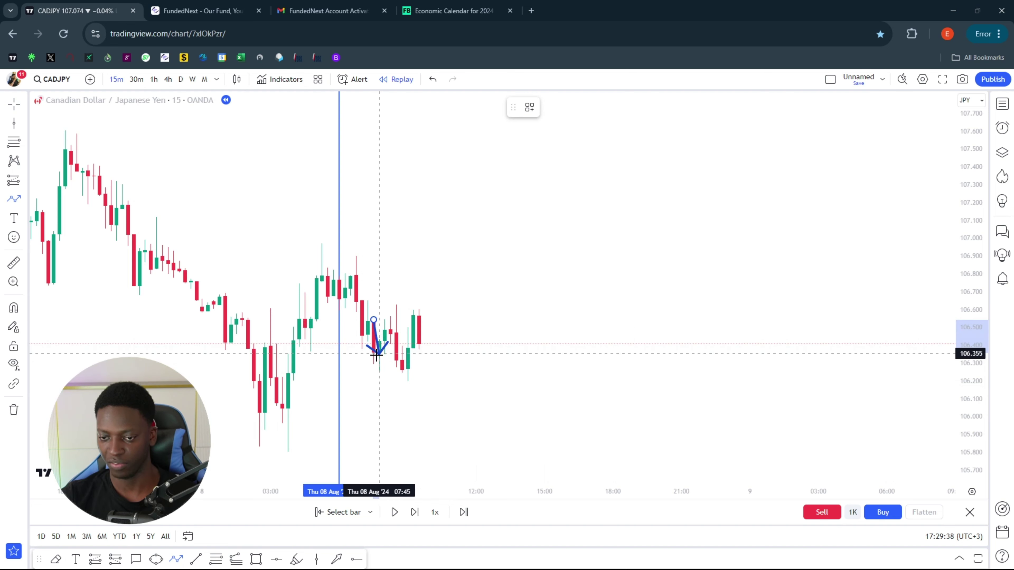
{"action": "left_click", "coordinate": [374, 355]}
{"action": "left_click", "coordinate": [385, 329]}
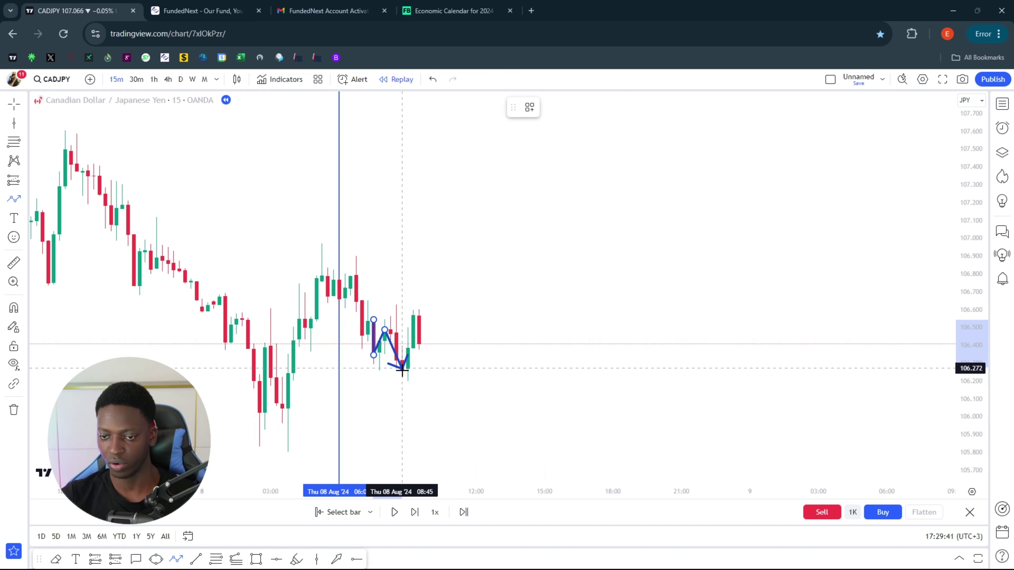
{"action": "left_click", "coordinate": [402, 372]}
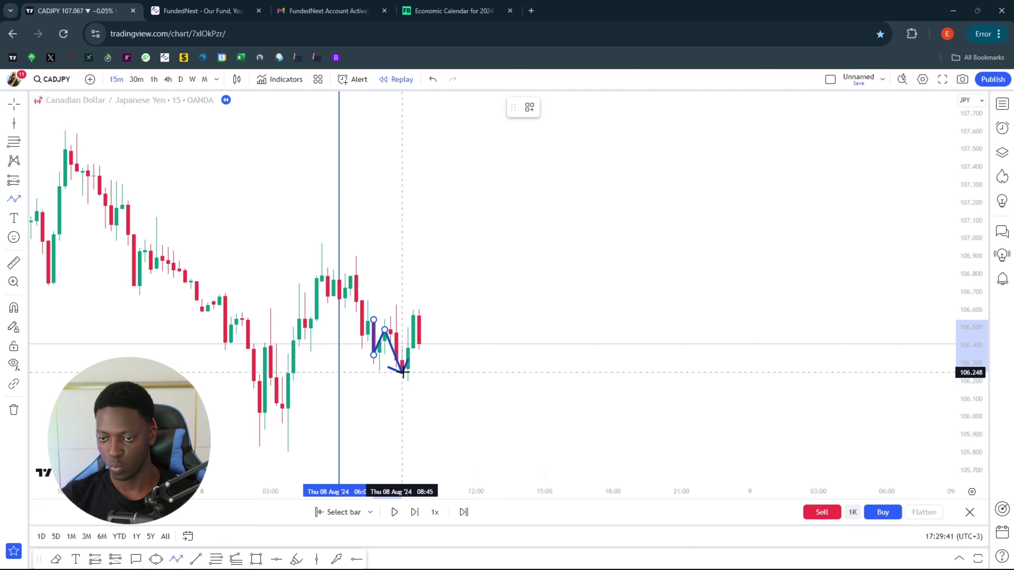
{"action": "double_click", "coordinate": [419, 314]}
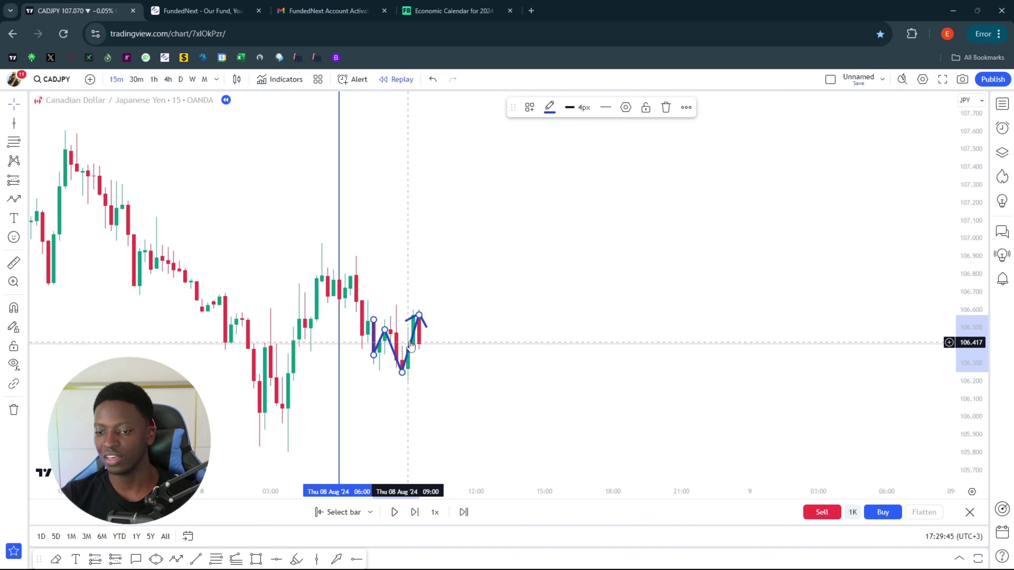
Duplicate the W-shaped path and place the copy in the empty space ahead of the latest candles.
{"action": "mouse_move", "coordinate": [413, 346]}
{"action": "left_mouse_down"}
{"action": "mouse_move", "coordinate": [458, 316]}
{"action": "mouse_move", "coordinate": [496, 248]}
{"action": "left_mouse_up"}
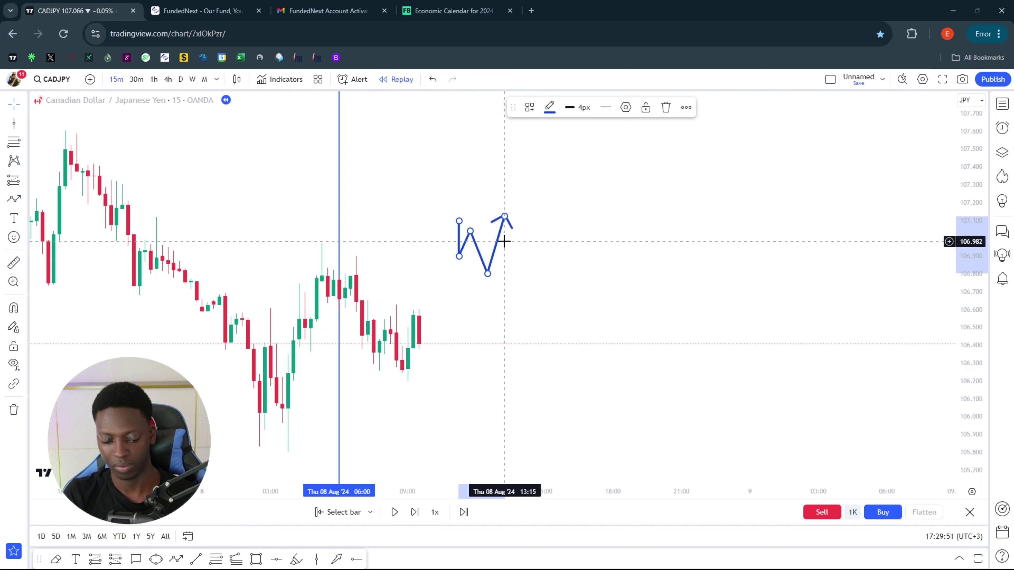
{"action": "mouse_move", "coordinate": [503, 242]}
{"action": "left_mouse_down"}
{"action": "mouse_move", "coordinate": [472, 272]}
{"action": "mouse_move", "coordinate": [498, 201]}
{"action": "left_mouse_up"}
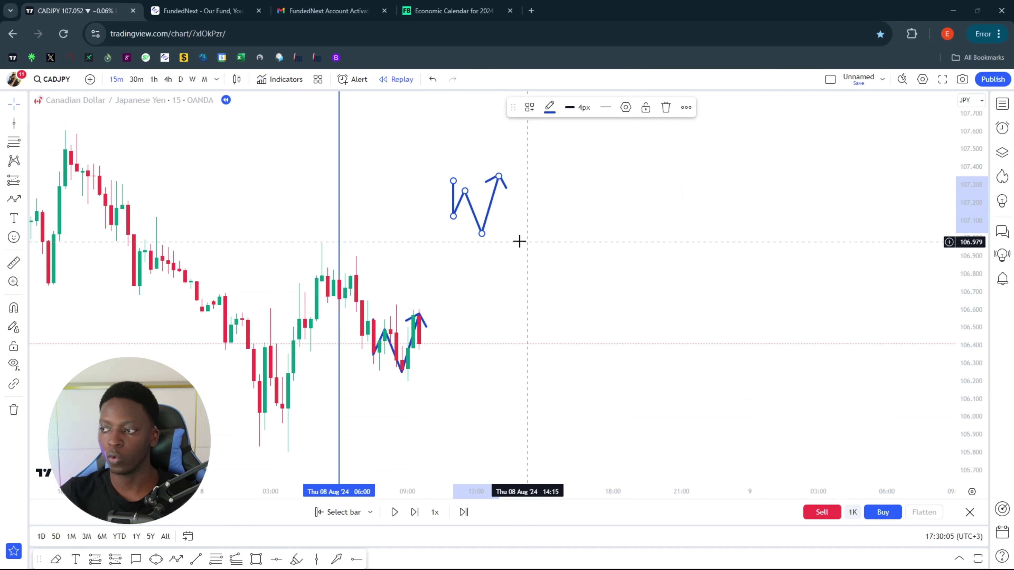
{"action": "left_click_drag", "start_coordinate": [520, 241], "coordinate": [570, 244]}
{"action": "scroll", "coordinate": [452, 399], "scroll_direction": "up", "scroll_amount": 1}
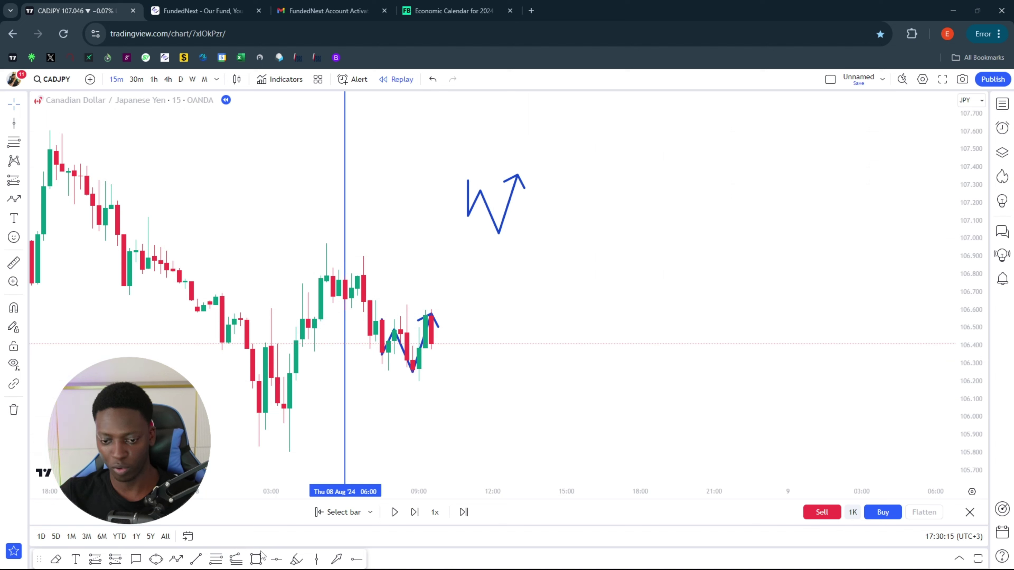
Draw a downward path arrow from about 107.65 at 11:15 to about 106.94, leading into the start of the copied W.
{"action": "left_click", "coordinate": [177, 559]}
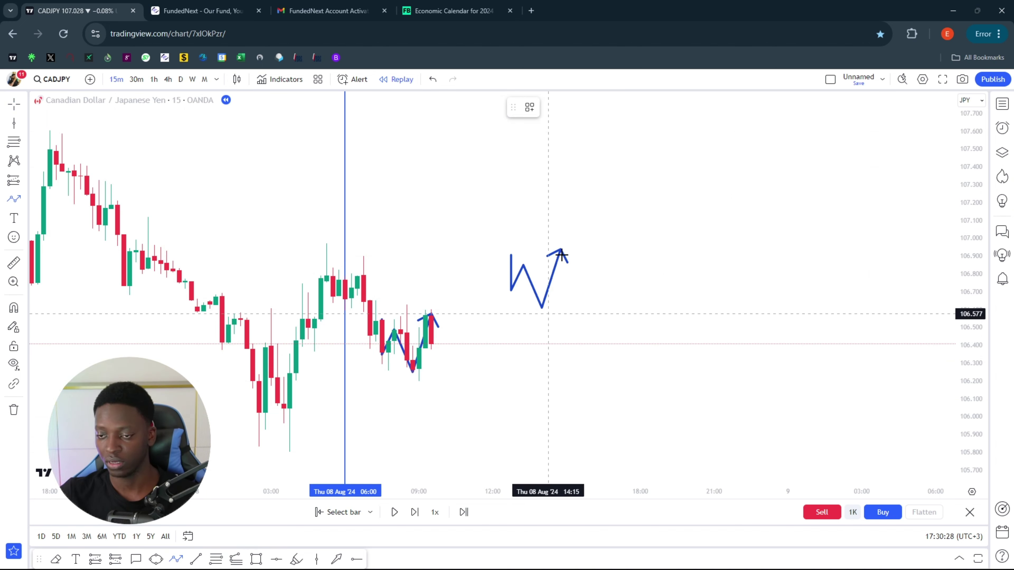
{"action": "left_click", "coordinate": [475, 119]}
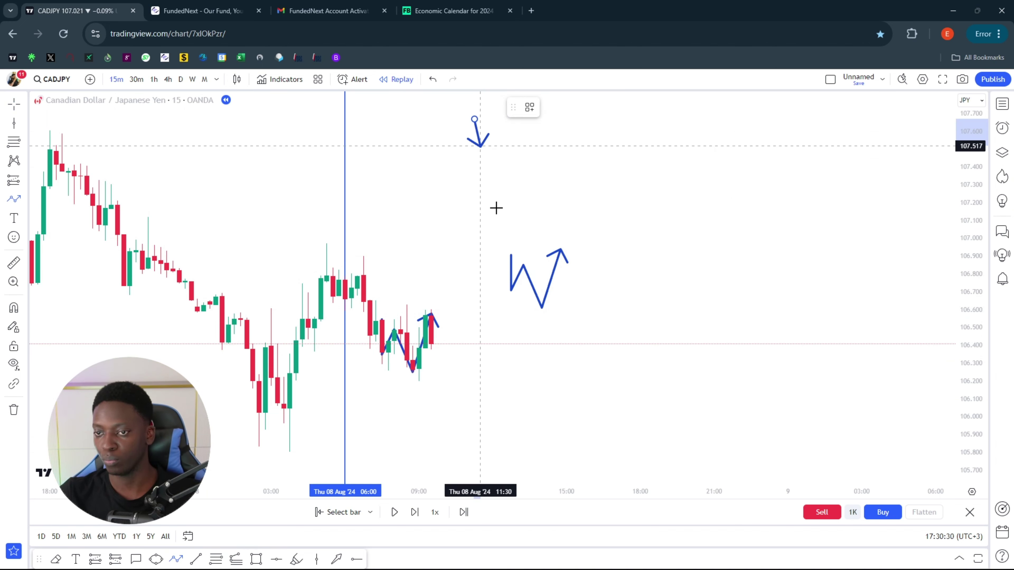
{"action": "double_click", "coordinate": [512, 250]}
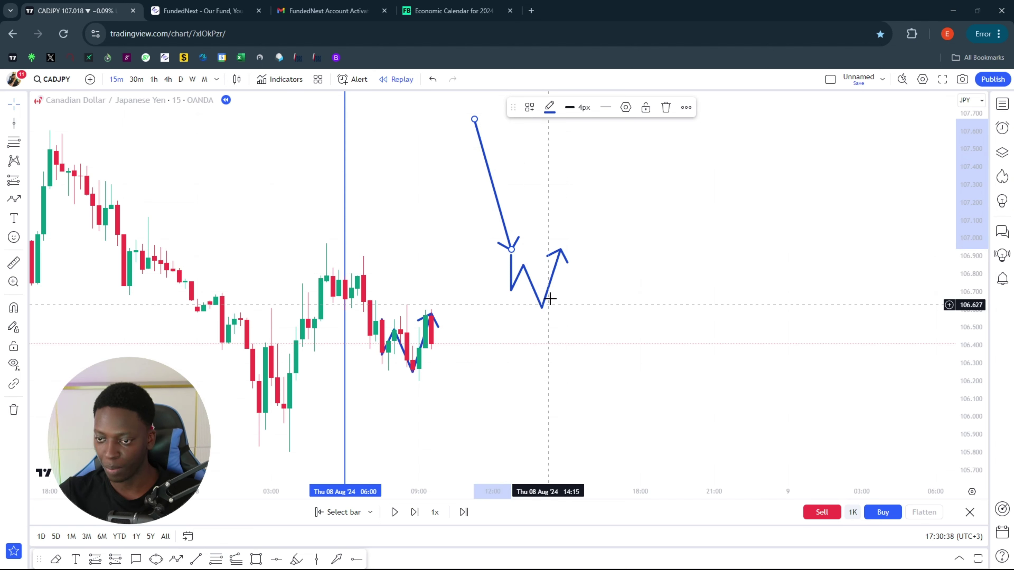
Try a W path over the double bottom between 02:00 and 04:00, and remove it together with the downward arrow.
{"action": "key", "text": "ctrl+v"}
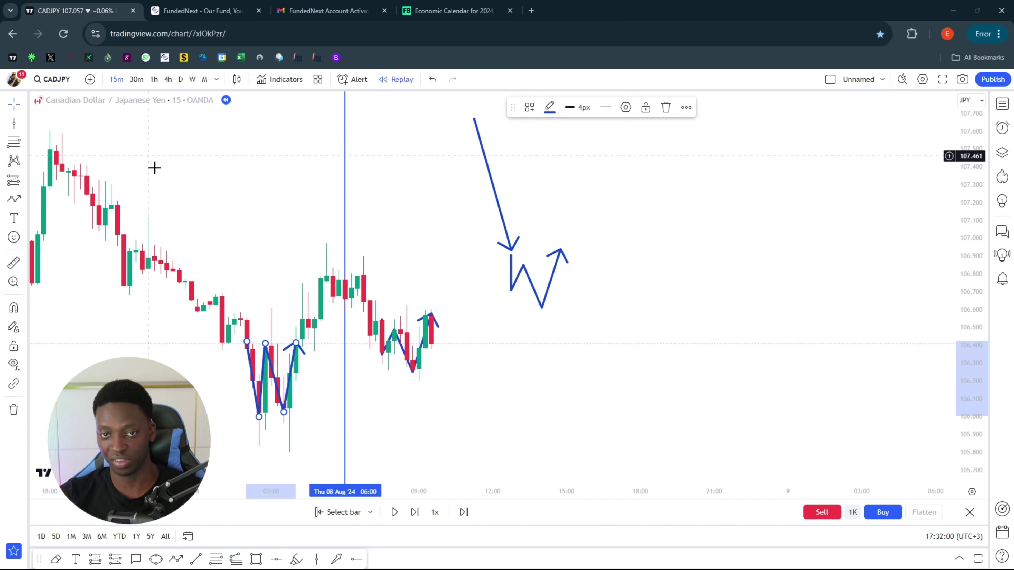
{"action": "left_click", "coordinate": [666, 108]}
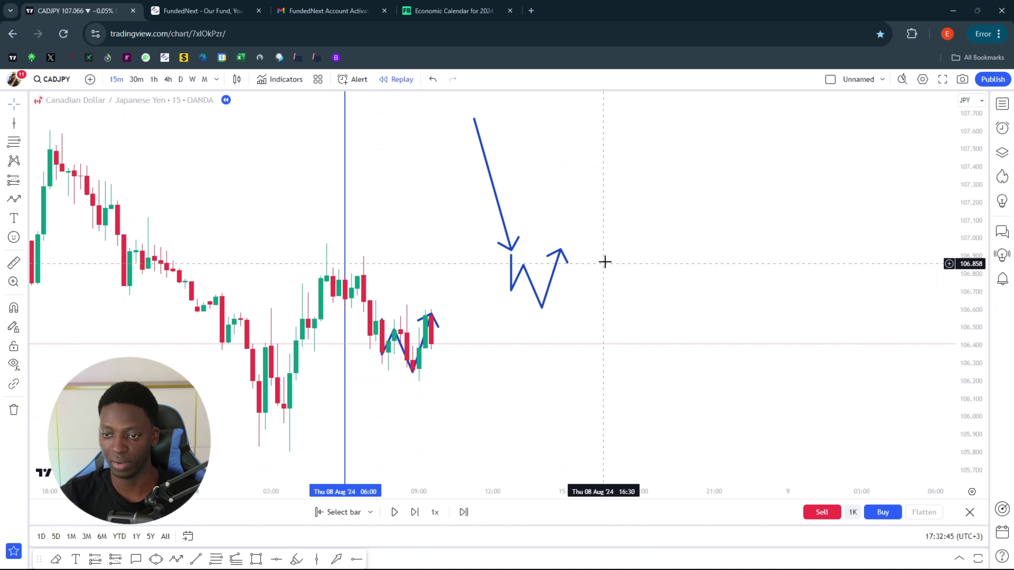
{"action": "key", "text": "ctrl+z"}
Mark the copied W's neckline with a thin rectangle at about 106.85, from 13:00 to 16:15 on 08 Aug.
{"action": "left_click", "coordinate": [257, 560]}
{"action": "scroll", "coordinate": [374, 385], "scroll_direction": "up", "scroll_amount": 2}
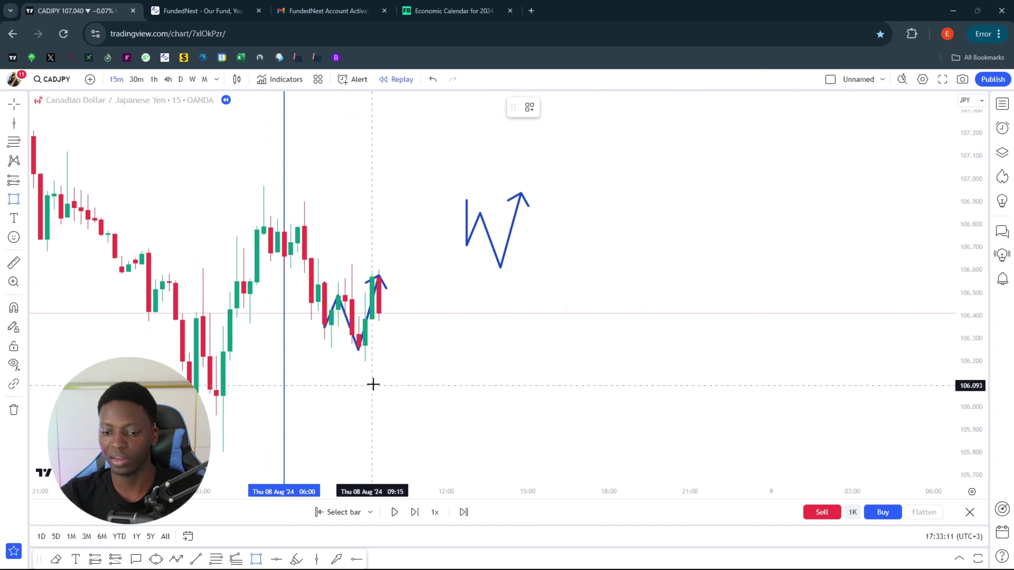
{"action": "scroll", "coordinate": [469, 214], "scroll_direction": "up", "scroll_amount": 2}
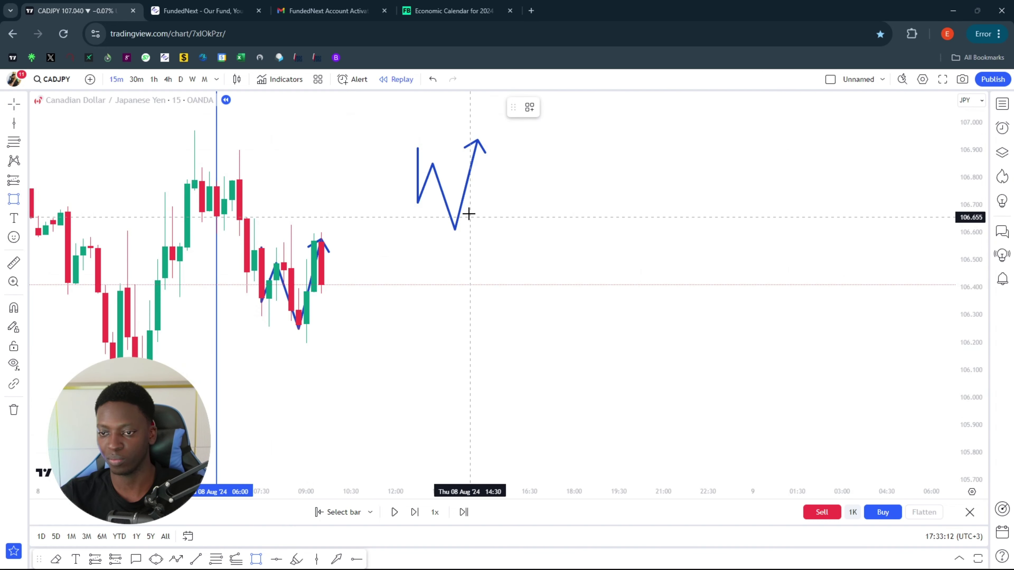
{"action": "left_click", "coordinate": [426, 164]}
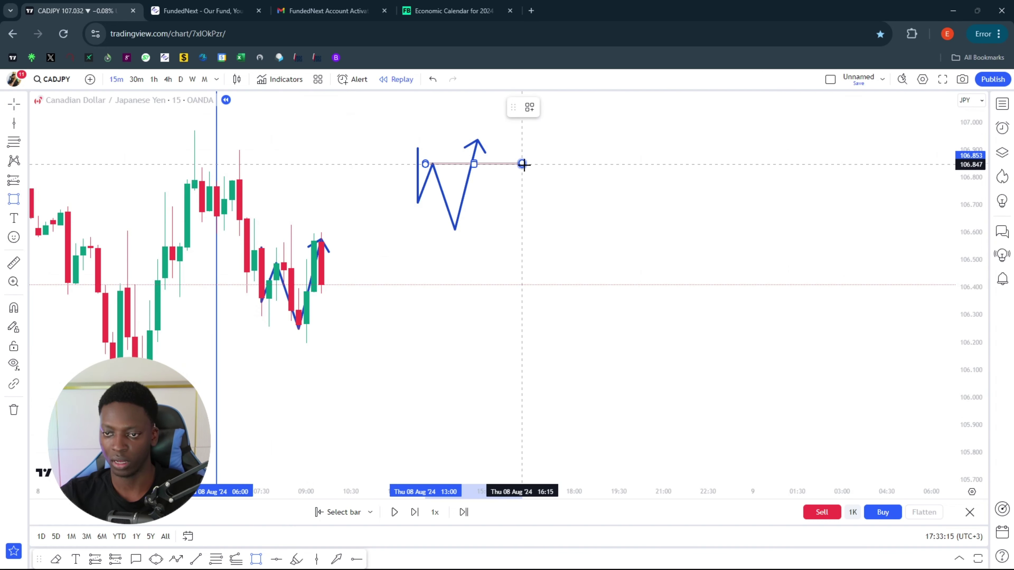
{"action": "left_click", "coordinate": [523, 165]}
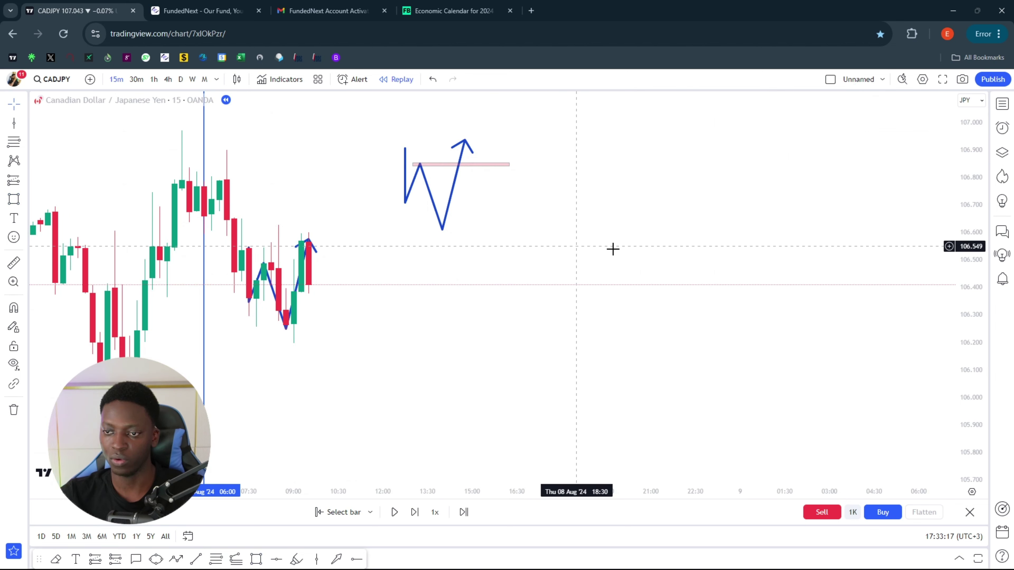
{"action": "scroll", "coordinate": [915, 311], "scroll_direction": "down", "scroll_amount": 2}
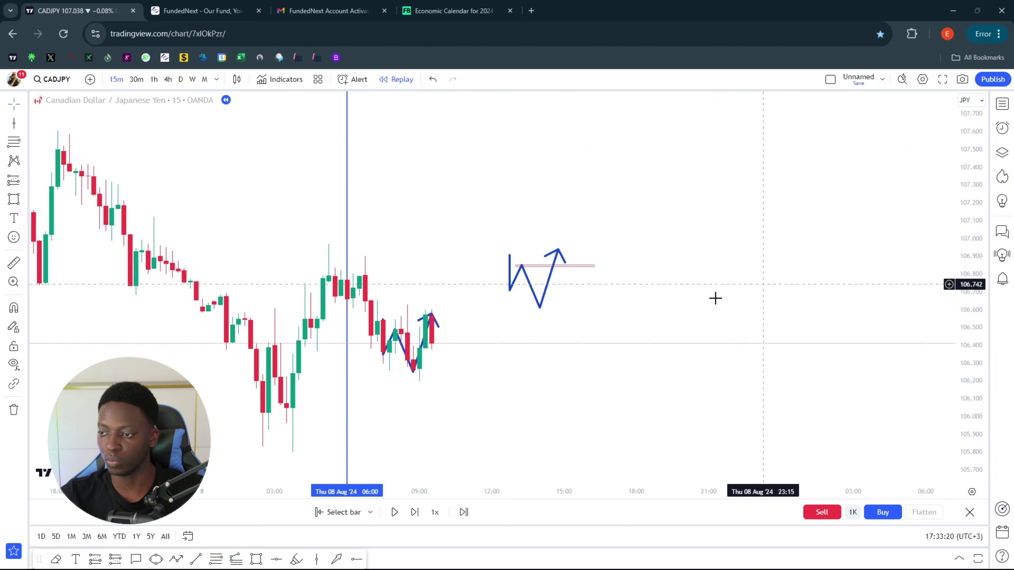
Place a long position at 15:00 with entry at 106.846 on the neckline and its stop at 106.576, below the copied W's low.
{"action": "left_click_drag", "start_coordinate": [539, 315], "coordinate": [519, 371]}
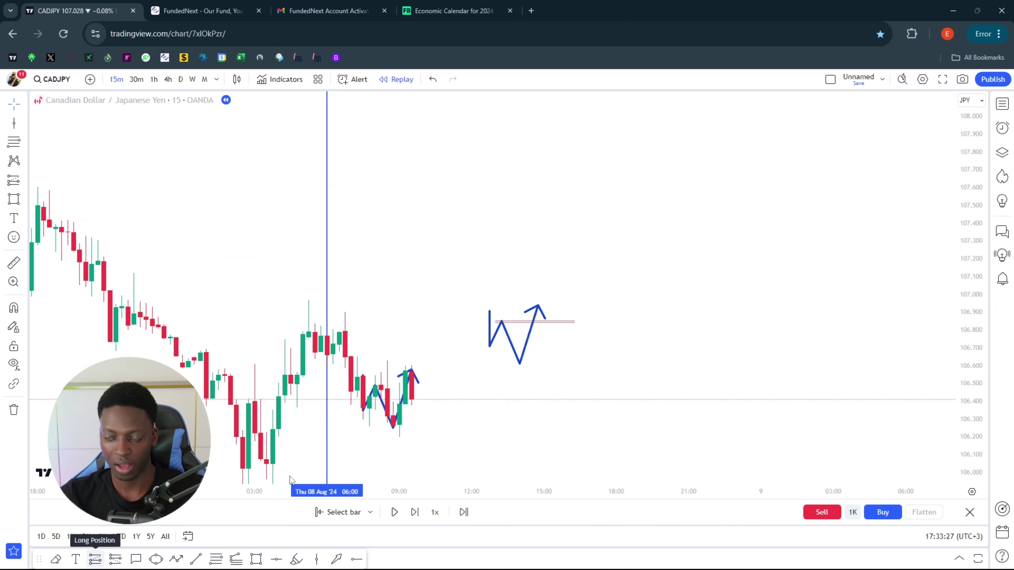
{"action": "left_click", "coordinate": [95, 559]}
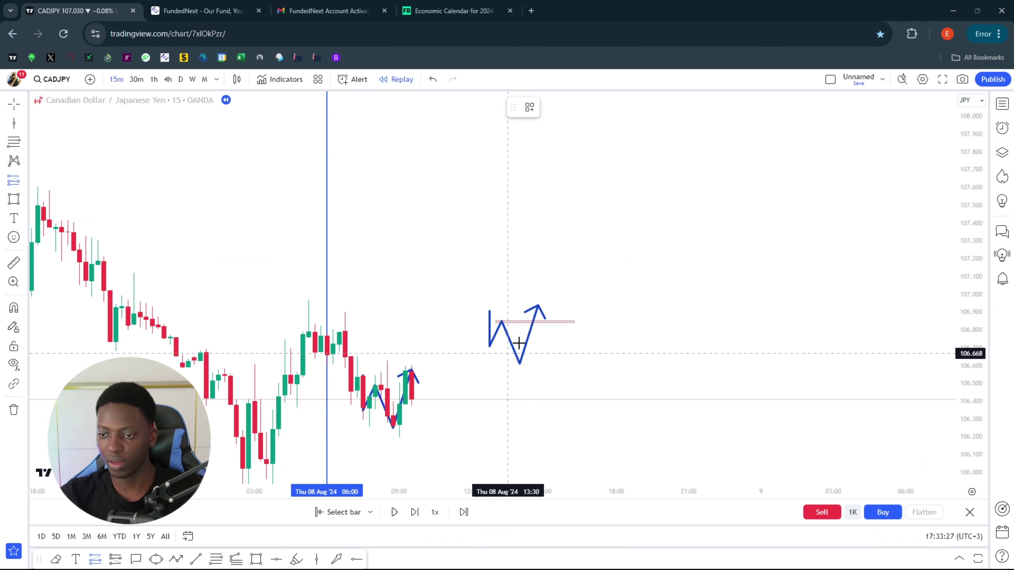
{"action": "left_click", "coordinate": [542, 322]}
{"action": "left_click_drag", "start_coordinate": [544, 389], "coordinate": [544, 370]}
{"action": "left_click", "coordinate": [519, 363]}
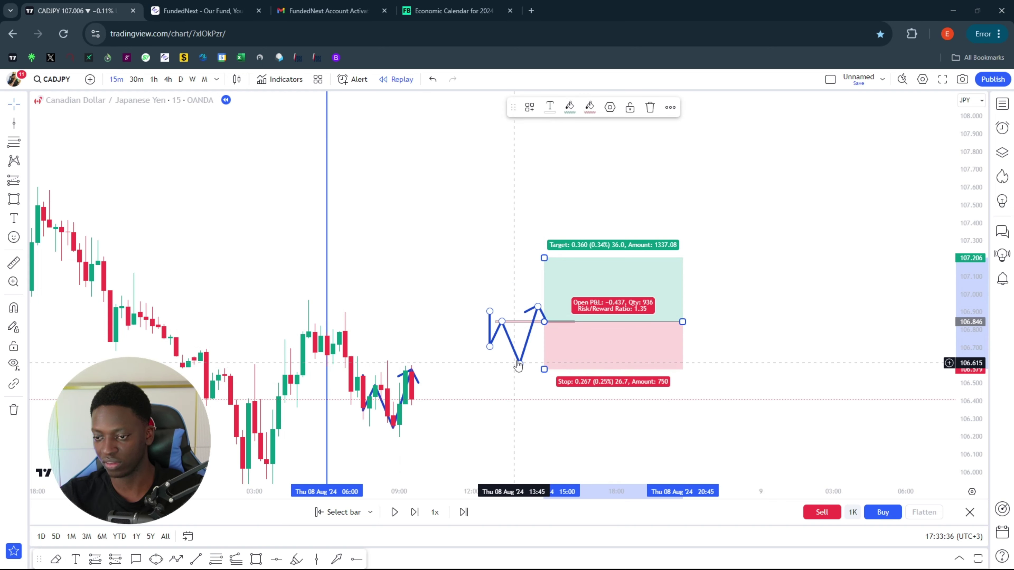
{"action": "left_click", "coordinate": [619, 384]}
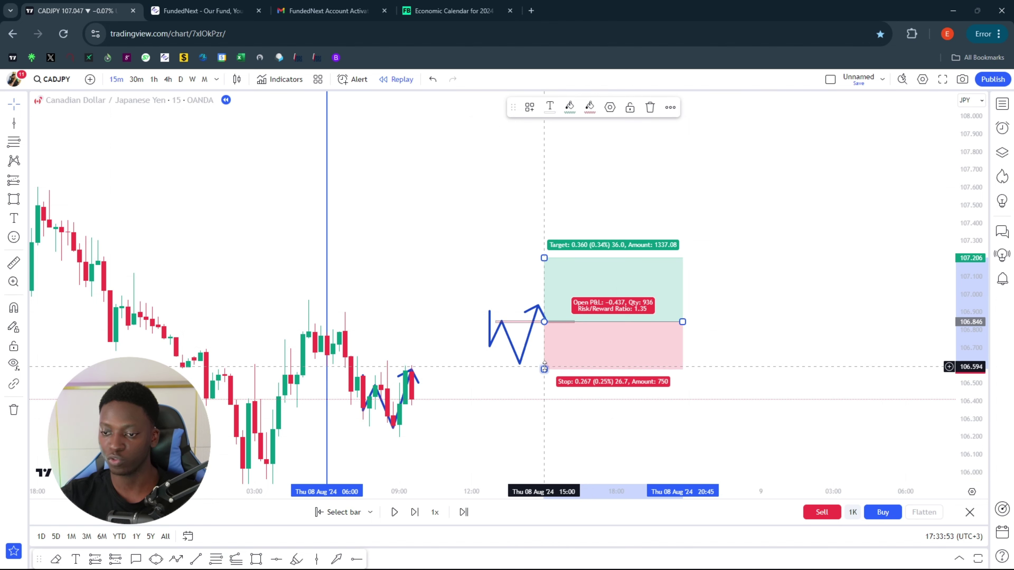
{"action": "left_click_drag", "start_coordinate": [545, 367], "coordinate": [546, 370]}
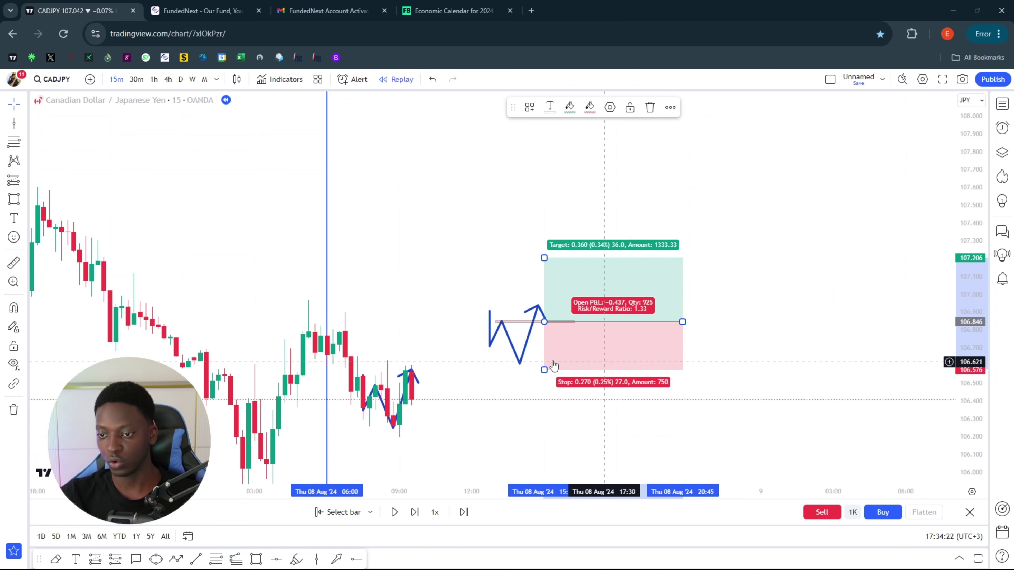
{"action": "left_click", "coordinate": [177, 560]}
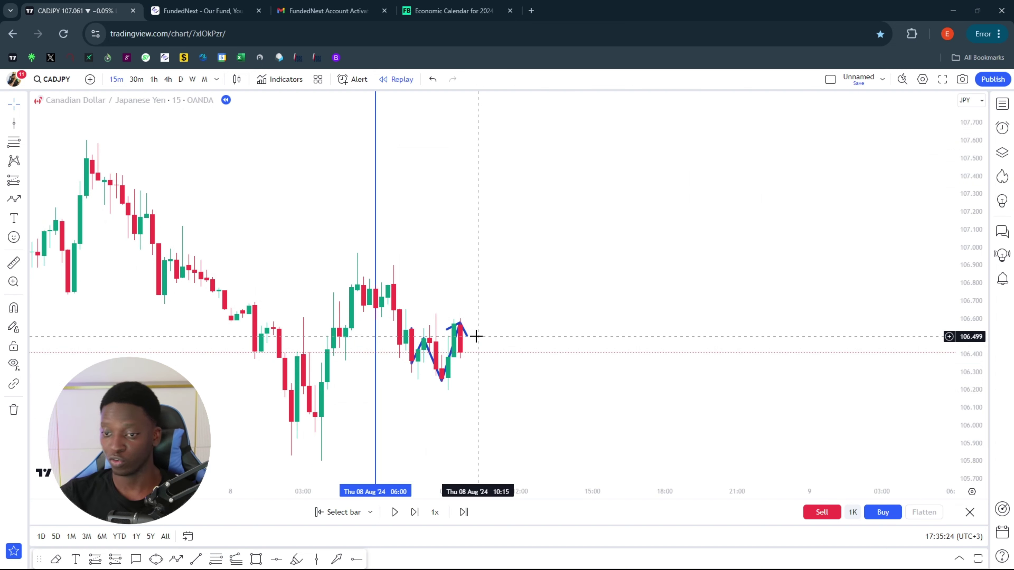
Finish the first W path at about 106.57 at 09:30, and advance the replay four bars to 10:30.
{"action": "double_click", "coordinate": [460, 323]}
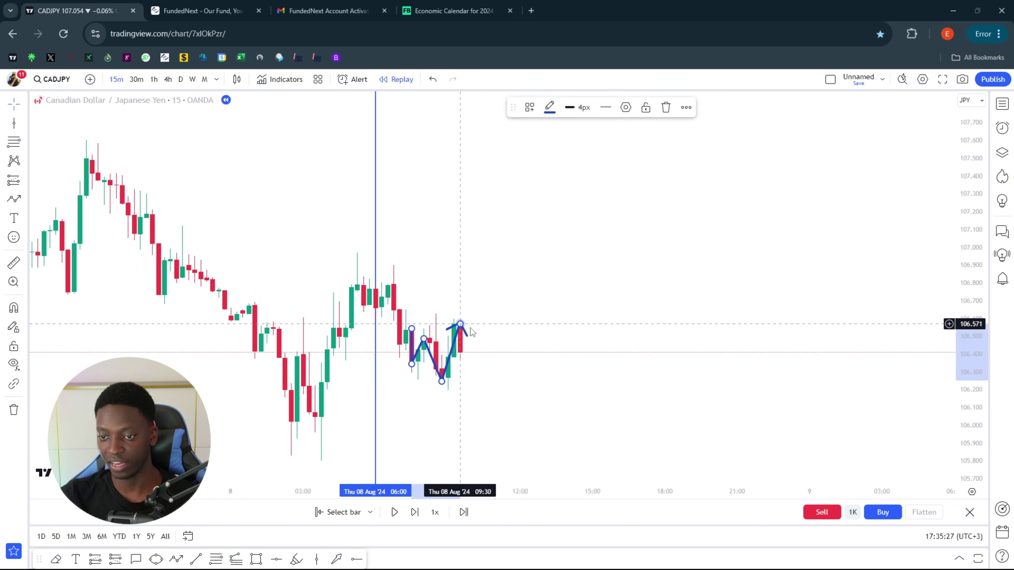
{"action": "left_click", "coordinate": [415, 513]}
{"action": "left_click", "coordinate": [415, 512]}
{"action": "left_click", "coordinate": [415, 513]}
{"action": "left_click", "coordinate": [415, 513]}
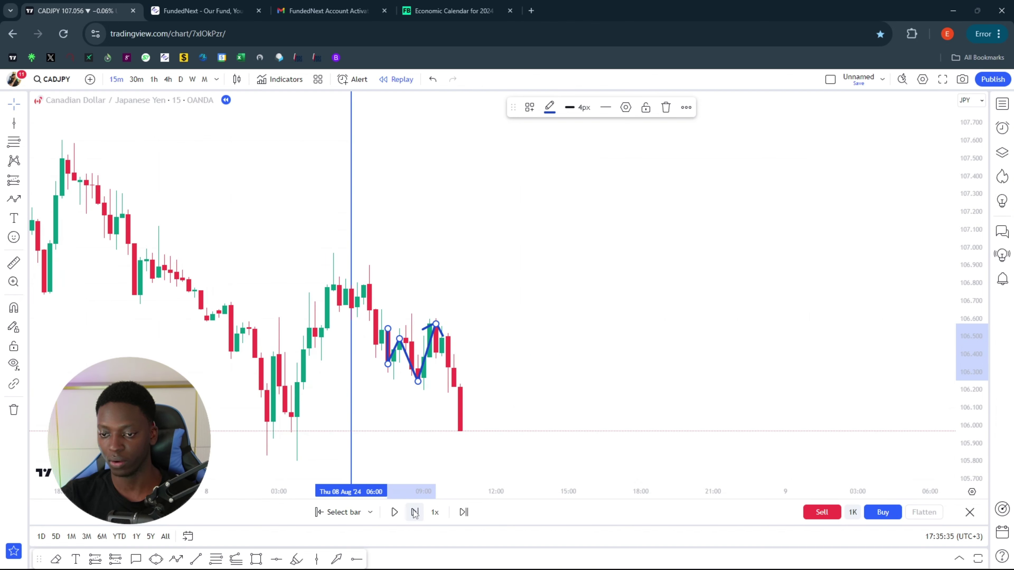
Draw a W path over the deeper low, from about 106.31 at 10:00 through about 105.98 at 10:30 to about 106.36 at 11:30.
{"action": "left_click", "coordinate": [242, 368]}
{"action": "scroll", "coordinate": [242, 368], "scroll_direction": "up", "scroll_amount": 2}
{"action": "left_click", "coordinate": [240, 369]}
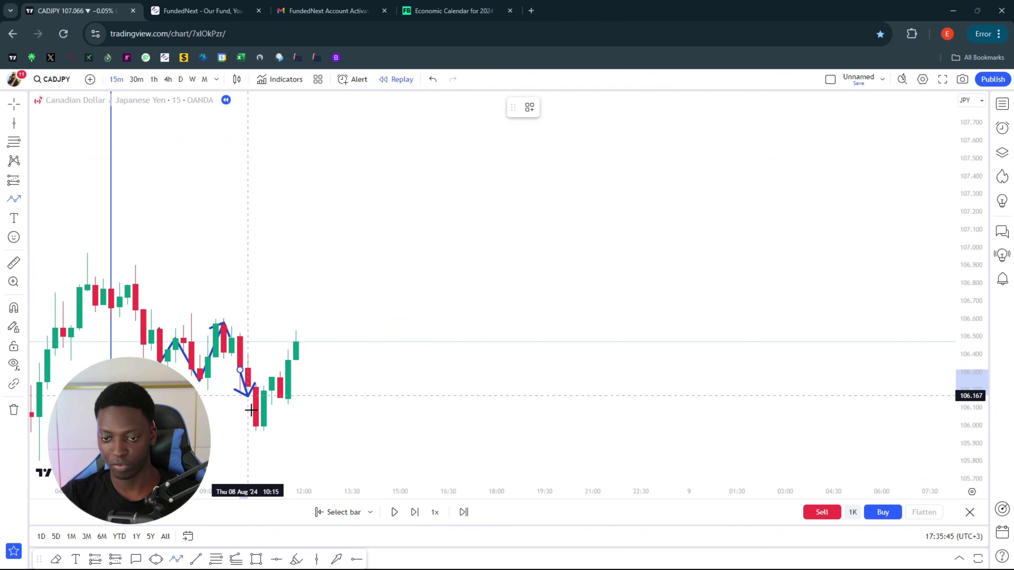
{"action": "left_click", "coordinate": [256, 429]}
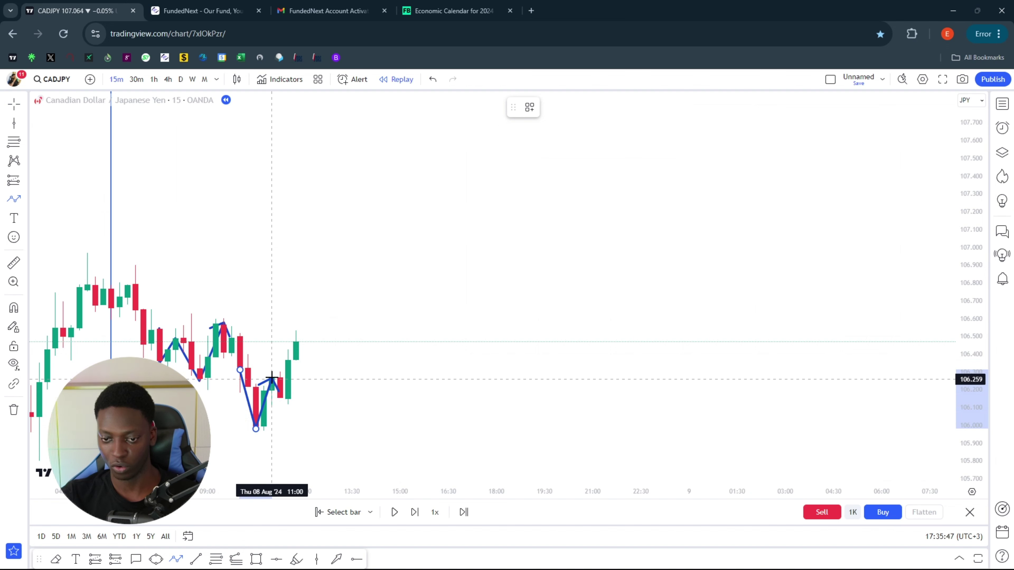
{"action": "left_click", "coordinate": [271, 378]}
{"action": "left_click", "coordinate": [280, 401]}
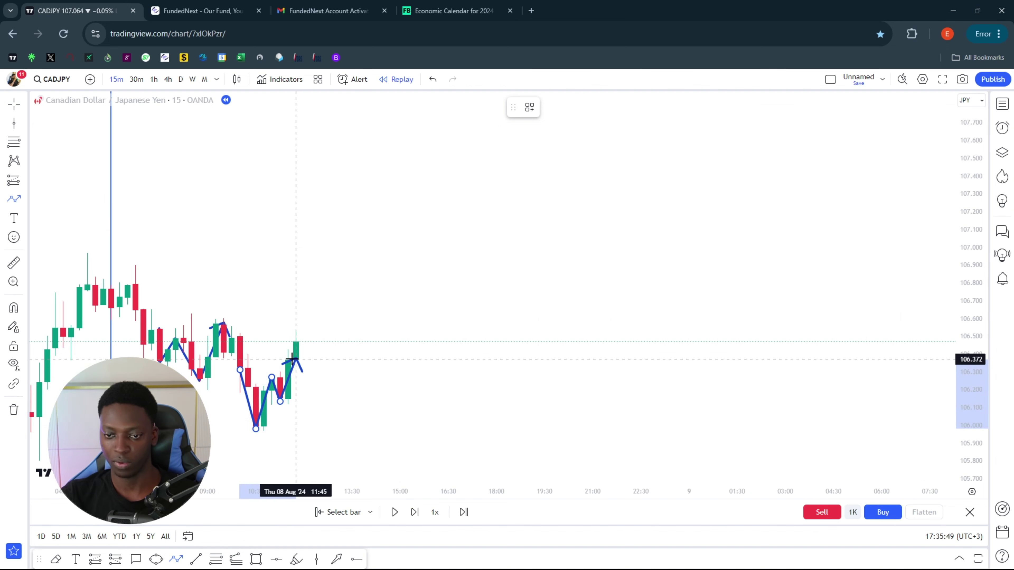
{"action": "double_click", "coordinate": [288, 361]}
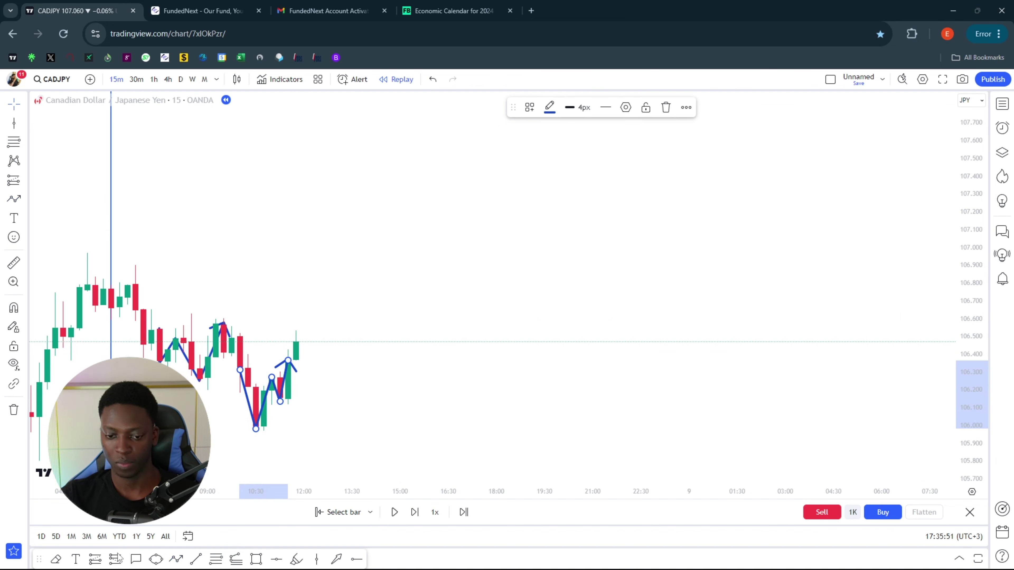
Try a long position at 12:00 with entry at 106.268 and stop at 105.951, and remove it.
{"action": "left_click", "coordinate": [95, 559]}
{"action": "left_click", "coordinate": [303, 377]}
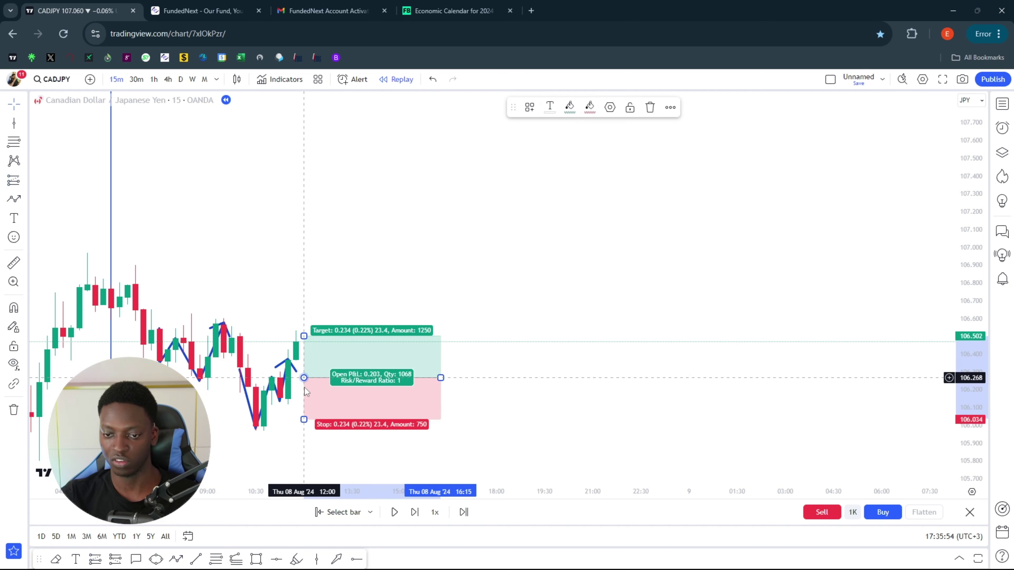
{"action": "left_click_drag", "start_coordinate": [304, 419], "coordinate": [298, 434]}
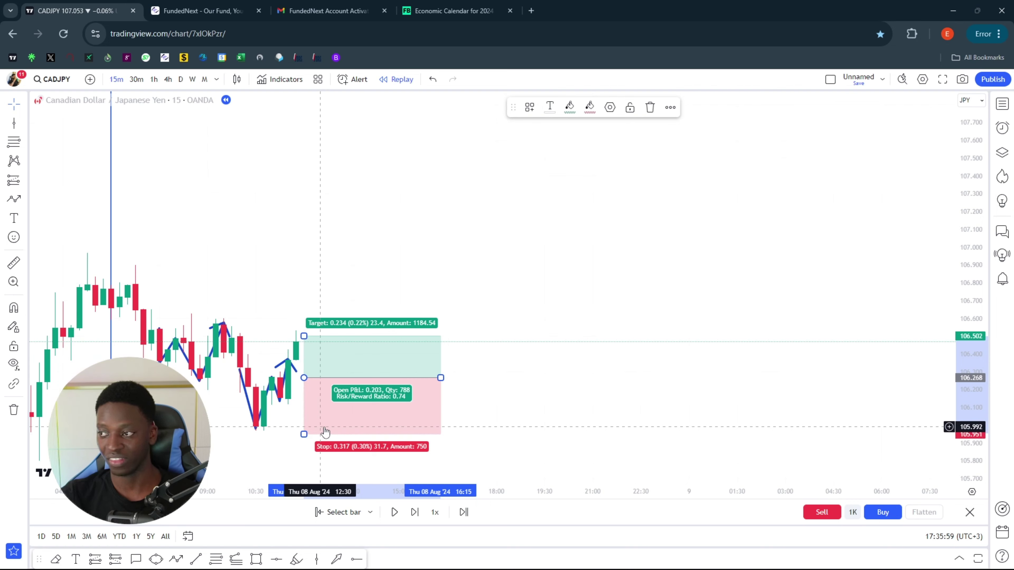
{"action": "key", "text": "Delete"}
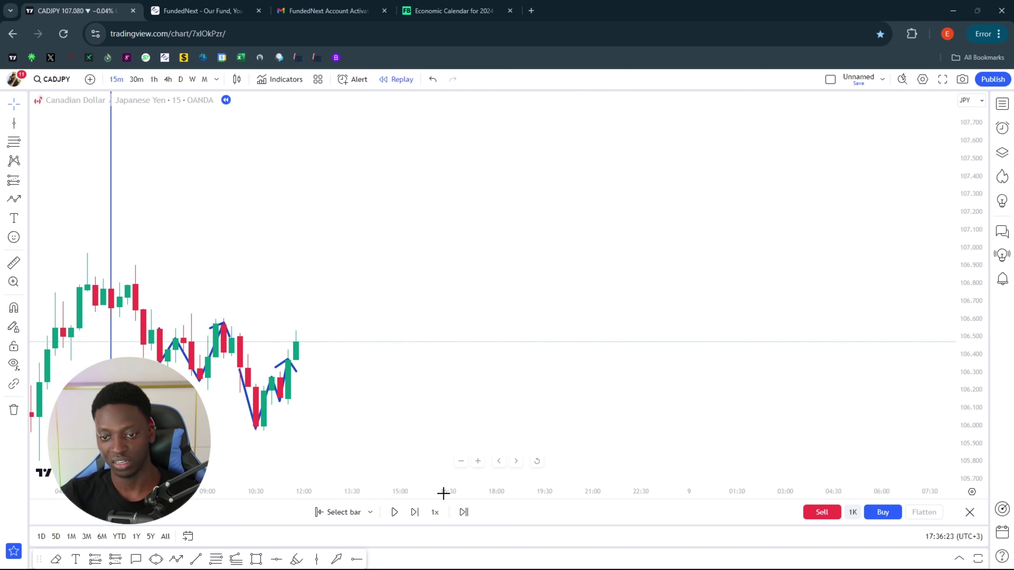
Advance the replay to the 14:45 bar and draw a small W path from 13:45 to about 106.37 at 14:30.
{"action": "left_click", "coordinate": [415, 513]}
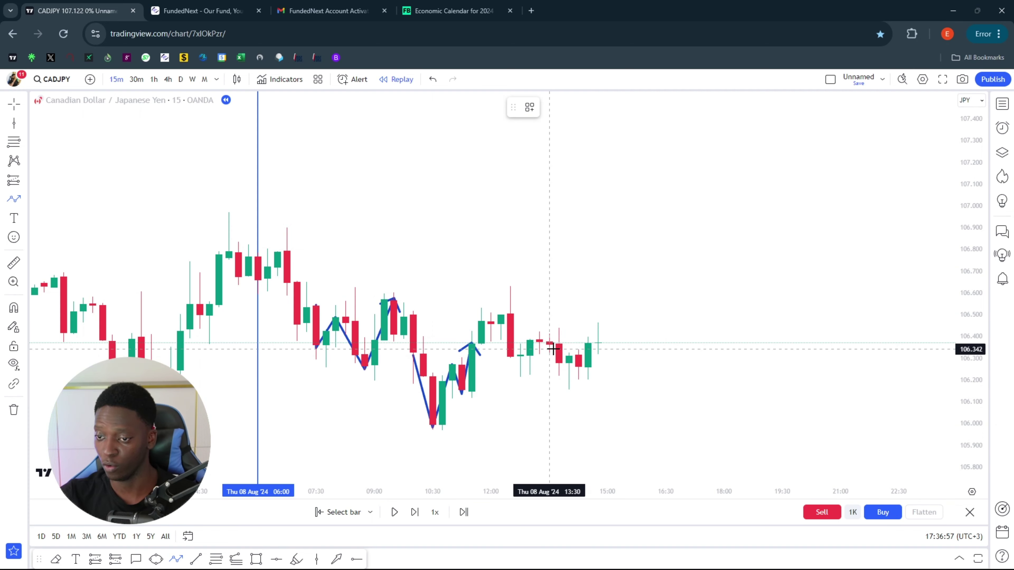
{"action": "left_click", "coordinate": [559, 364]}
{"action": "left_click", "coordinate": [569, 355]}
{"action": "left_click", "coordinate": [578, 368]}
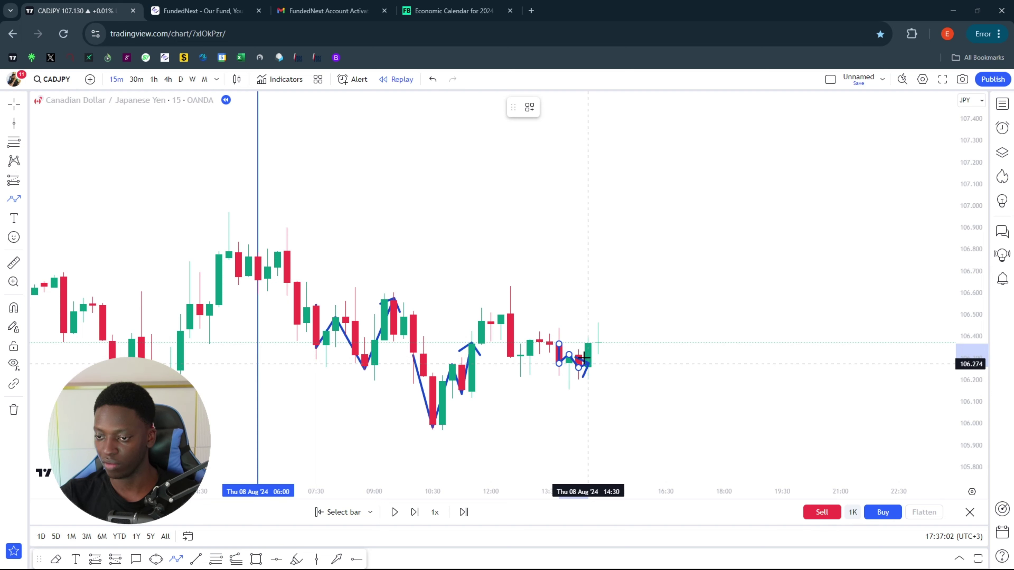
{"action": "left_click", "coordinate": [589, 343]}
{"action": "double_click", "coordinate": [596, 355]}
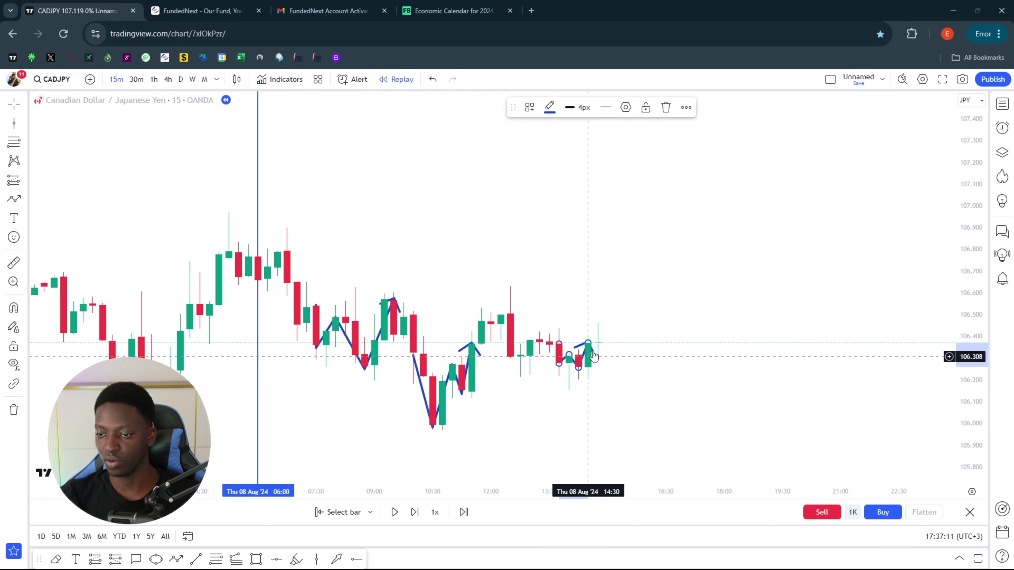
Copy the first and third W paths into the empty space above price, and shift the second W up between them.
{"action": "left_click", "coordinate": [384, 328]}
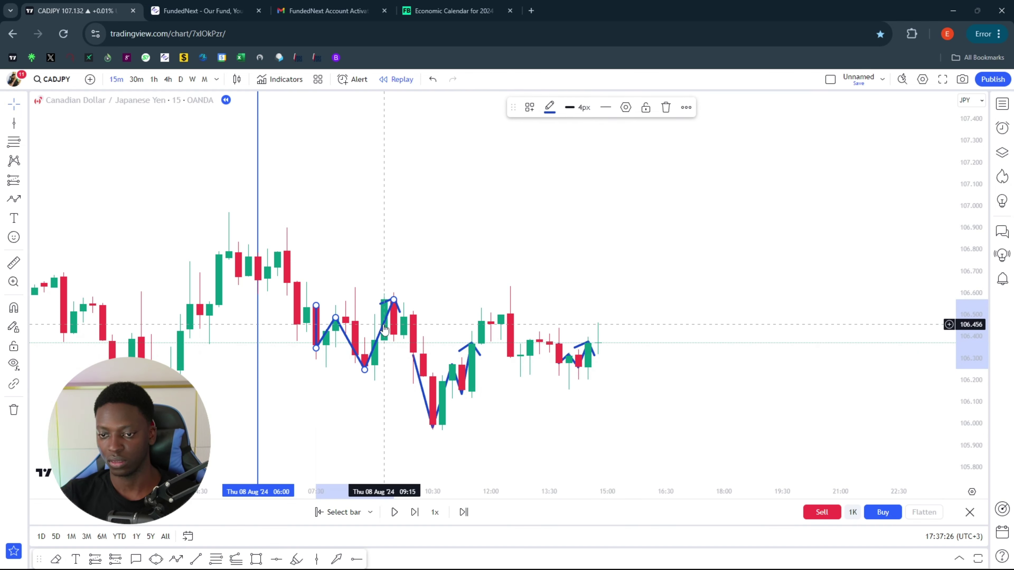
{"action": "left_click_drag", "start_coordinate": [384, 328], "coordinate": [384, 219]}
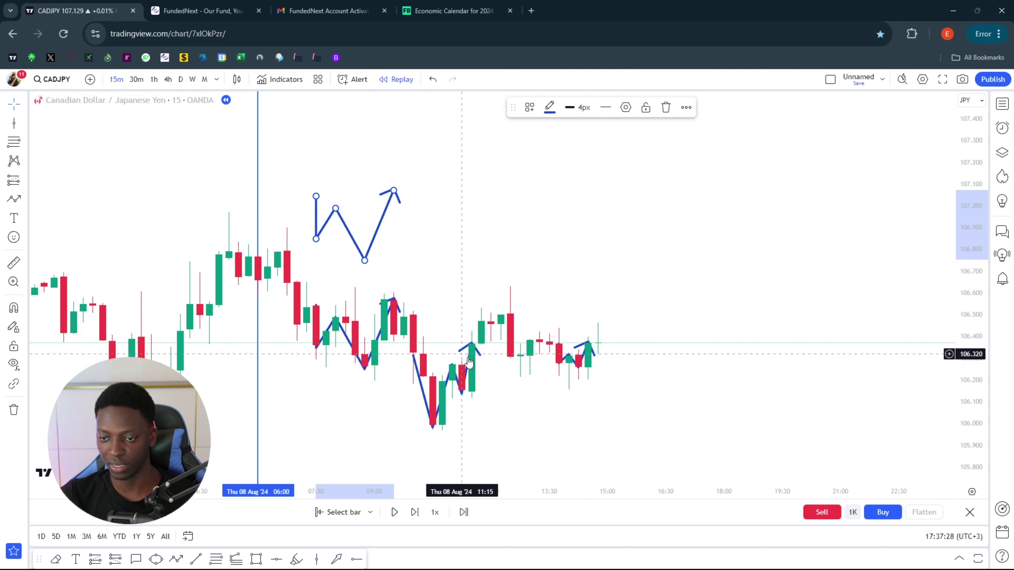
{"action": "left_click_drag", "start_coordinate": [470, 362], "coordinate": [508, 224]}
{"action": "left_click", "coordinate": [598, 351]}
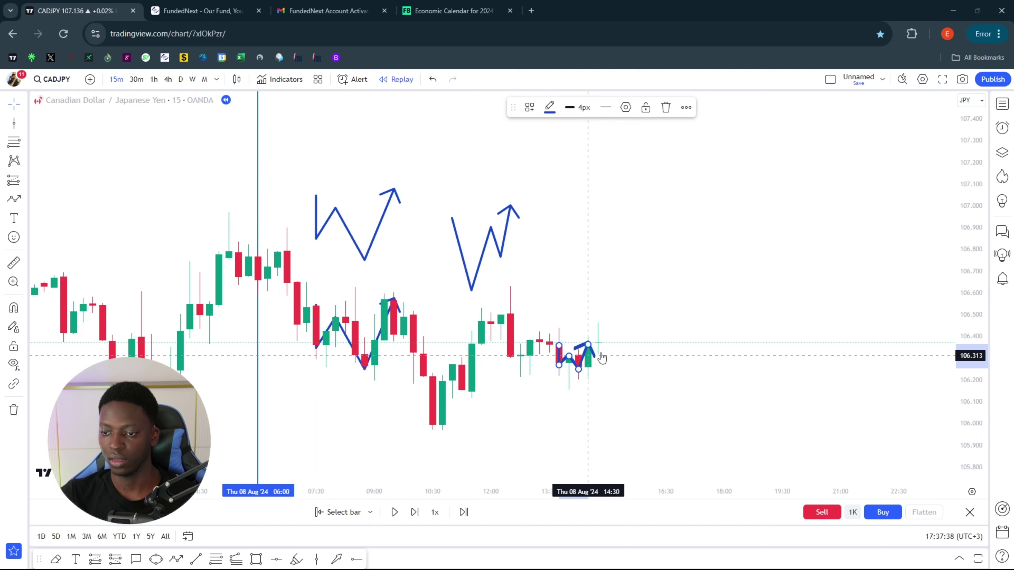
{"action": "left_click_drag", "start_coordinate": [603, 358], "coordinate": [630, 240]}
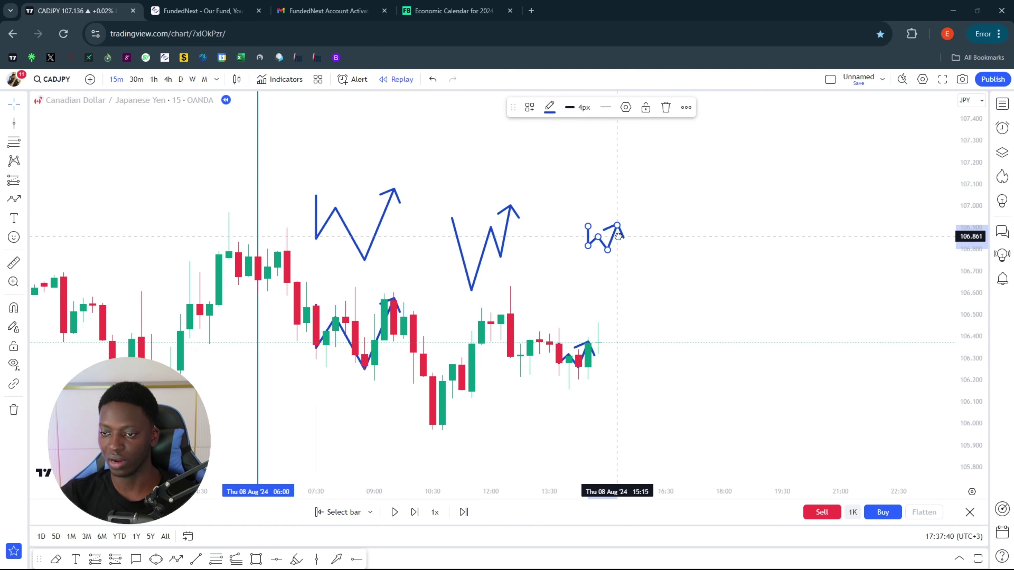
Place a long position at 15:30 beside the smallest copied W, with entry at 106.863 and stop at about 106.76.
{"action": "left_click", "coordinate": [594, 279]}
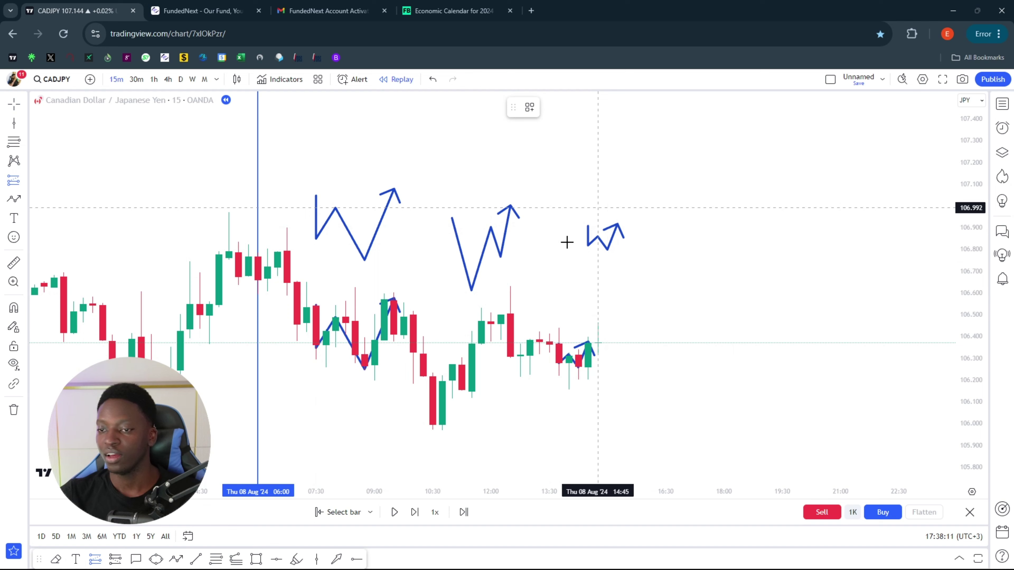
{"action": "left_click", "coordinate": [628, 236]}
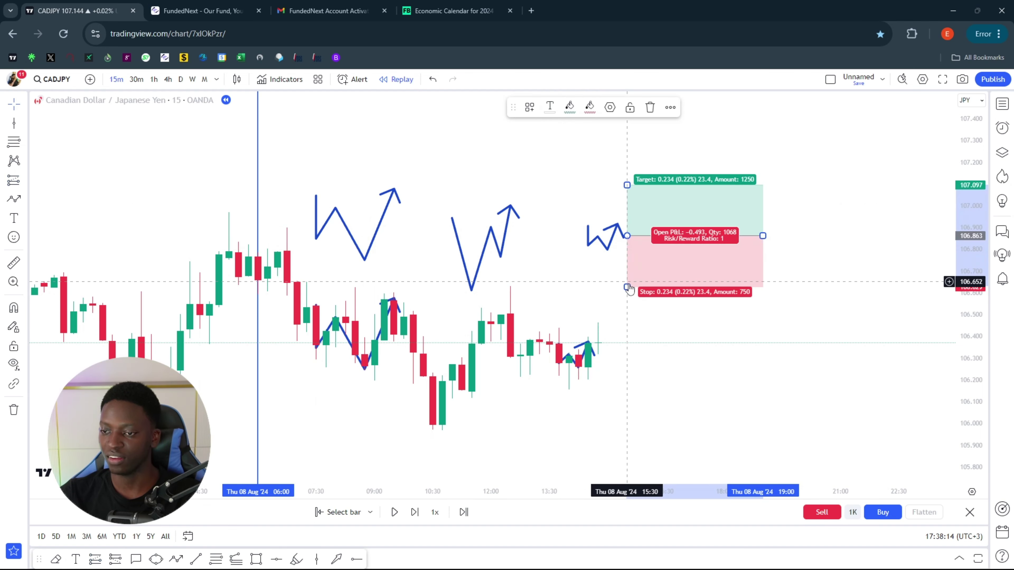
{"action": "left_click_drag", "start_coordinate": [628, 286], "coordinate": [622, 257]}
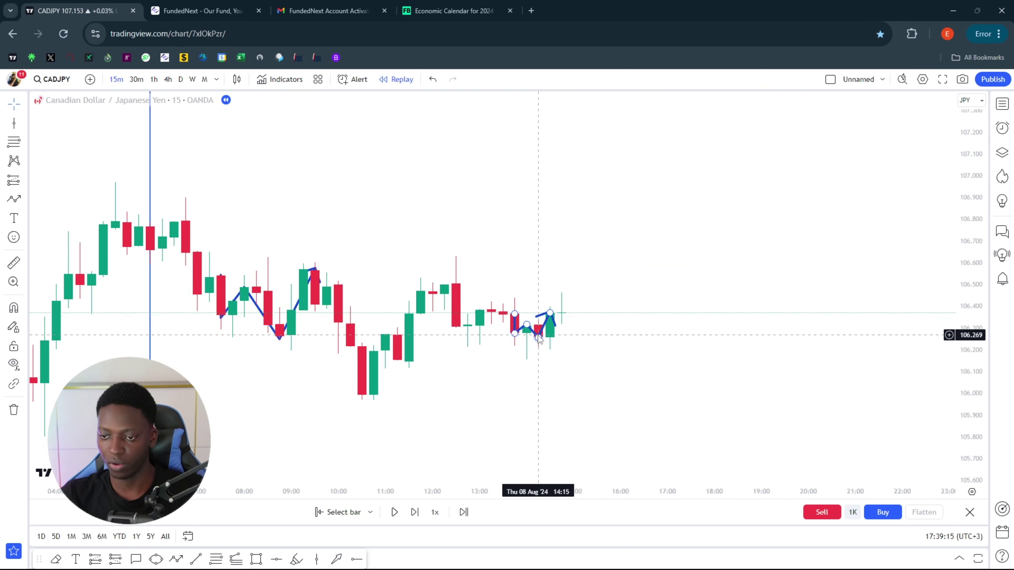
Place a long position at 15:00 beside the small W, with entry at 106.317, stop at 106.167 and target at 106.767.
{"action": "left_click", "coordinate": [95, 560]}
{"action": "left_click_drag", "start_coordinate": [974, 408], "coordinate": [940, 401]}
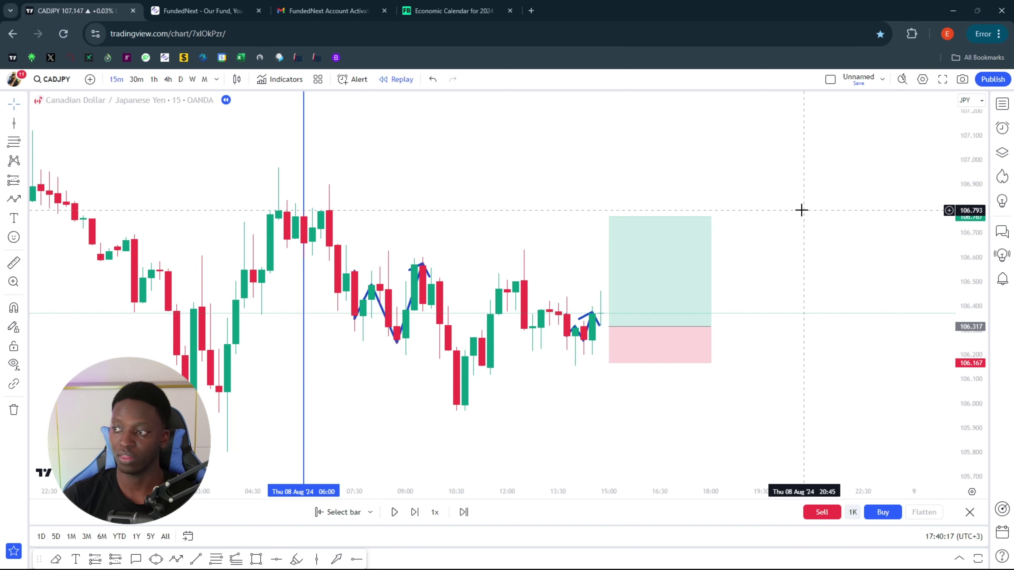
Measure the rise from the 04:00 low at 105.807 up to 106.349, and clear the measurement.
{"action": "scroll", "coordinate": [639, 231], "scroll_direction": "down", "scroll_amount": 3}
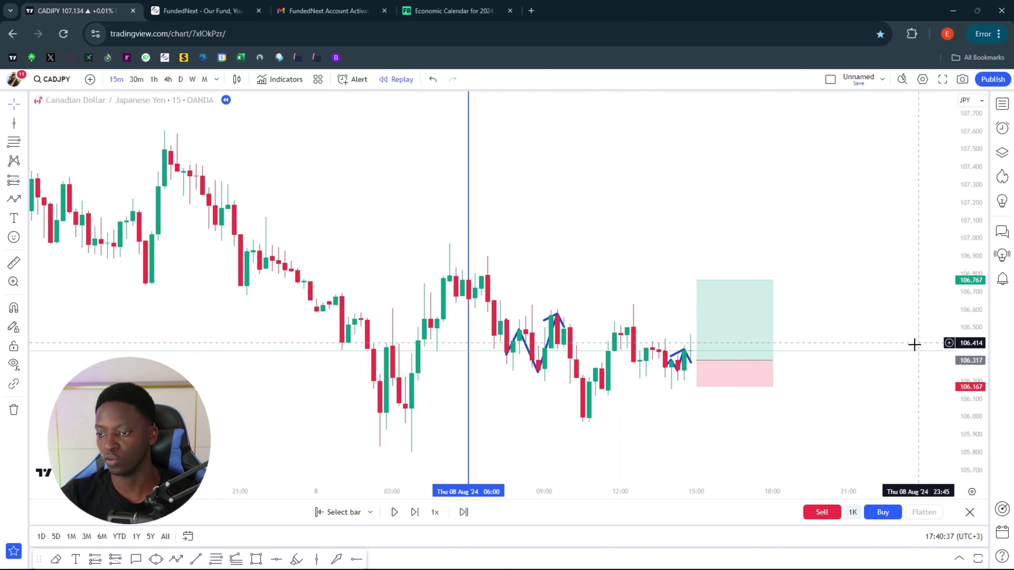
{"action": "left_click", "coordinate": [419, 442], "text": "shift"}
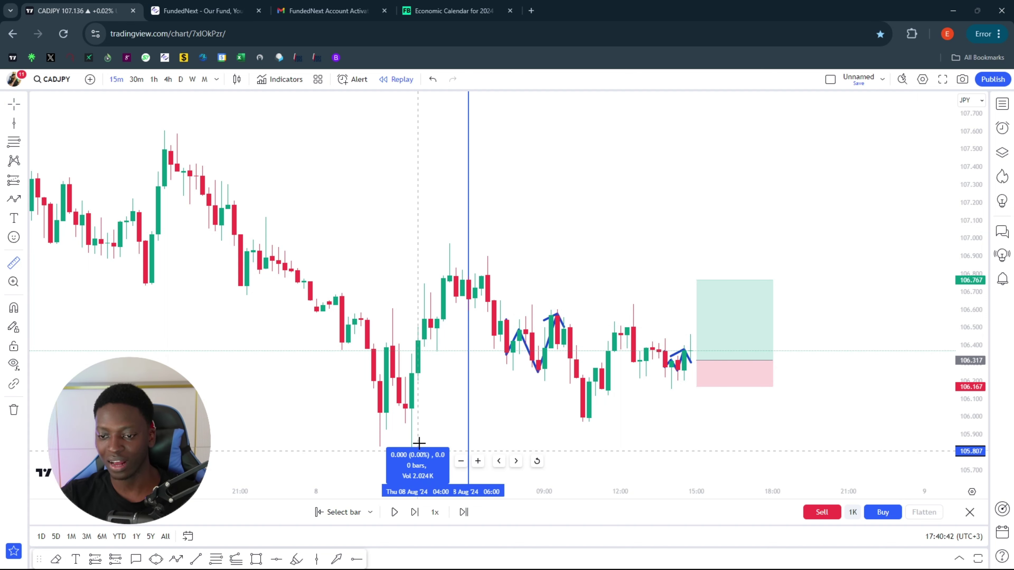
{"action": "left_click", "coordinate": [426, 354]}
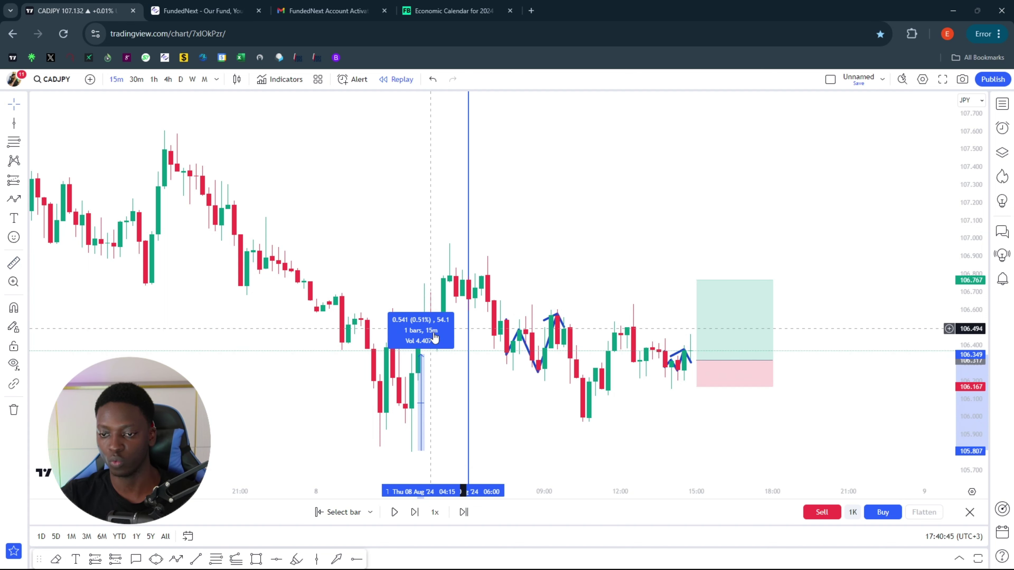
{"action": "left_click", "coordinate": [835, 225]}
Lower the long position's stop to 106.117, 20 pips below the entry.
{"action": "scroll", "coordinate": [837, 240], "scroll_direction": "up", "scroll_amount": 3}
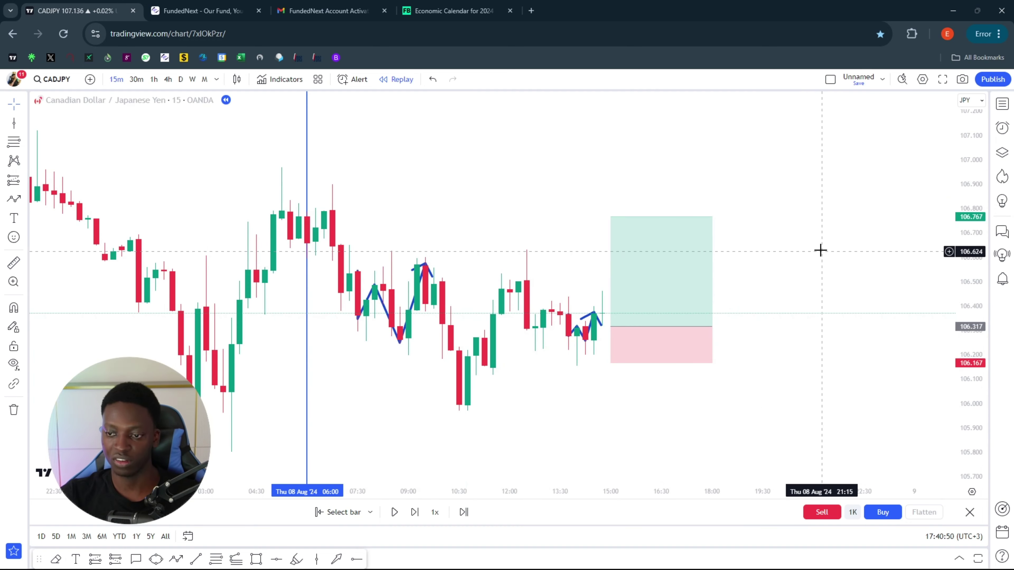
{"action": "left_click", "coordinate": [635, 363]}
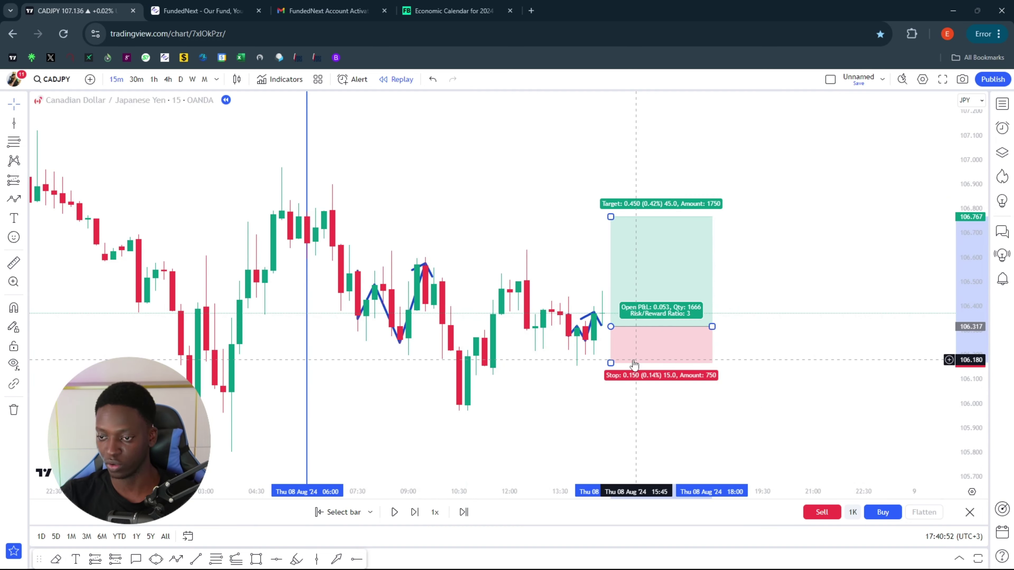
{"action": "double_click", "coordinate": [634, 363]}
{"action": "key", "text": "Escape"}
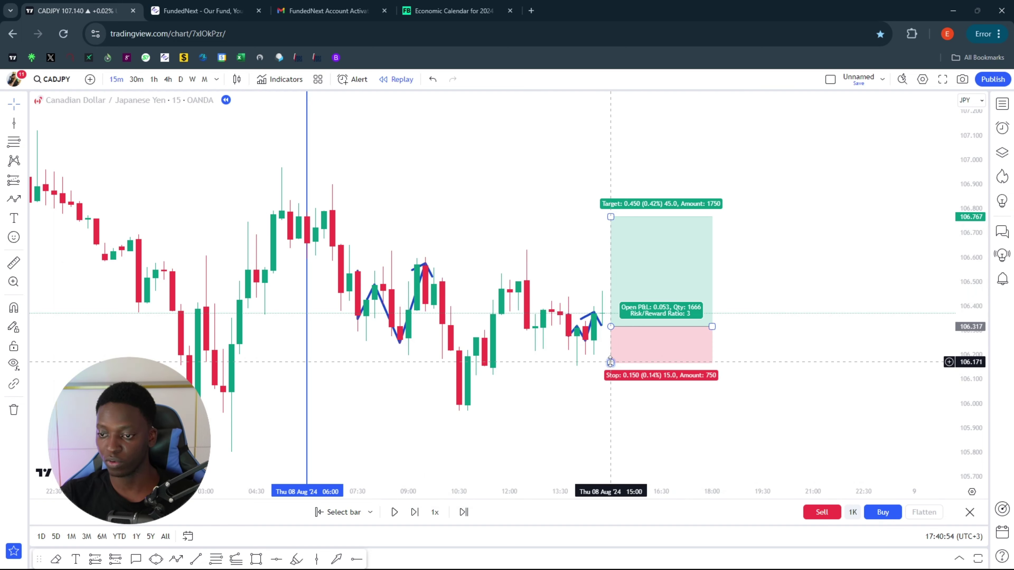
{"action": "left_click_drag", "start_coordinate": [611, 362], "coordinate": [611, 375]}
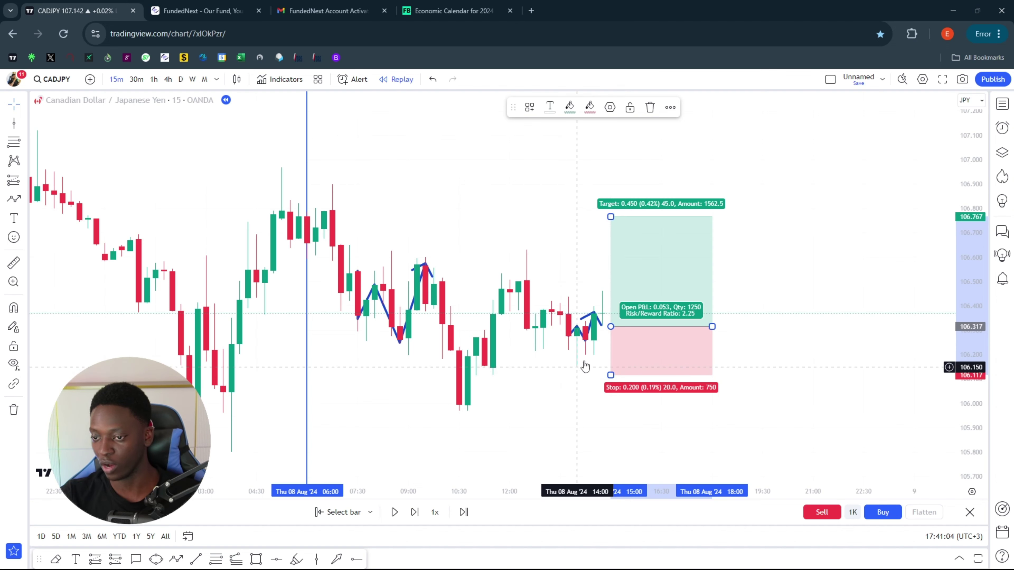
{"action": "left_click", "coordinate": [818, 357]}
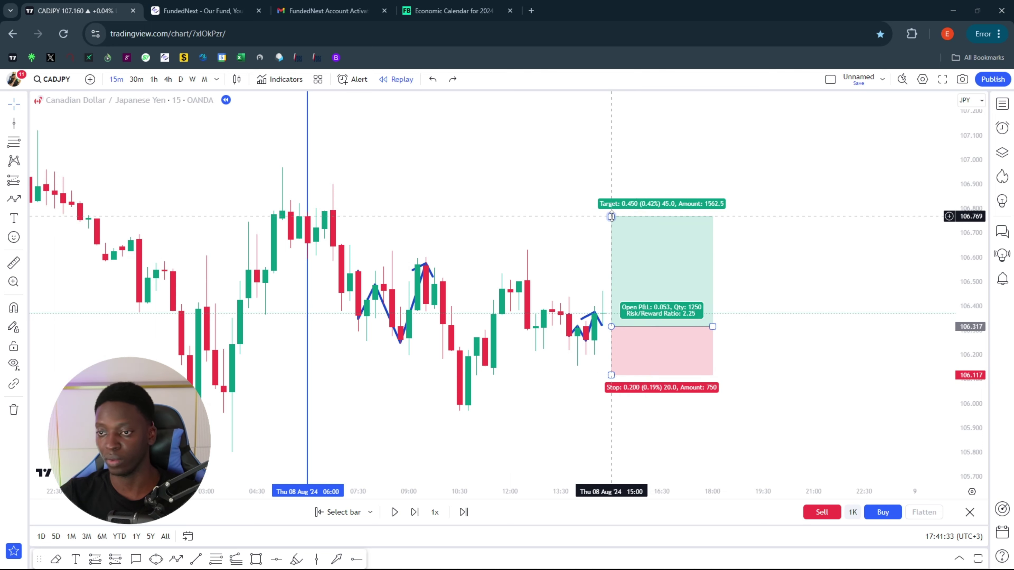
Raise the long position's target to 106.918 for a risk/reward ratio of 3.
{"action": "left_click", "coordinate": [629, 356]}
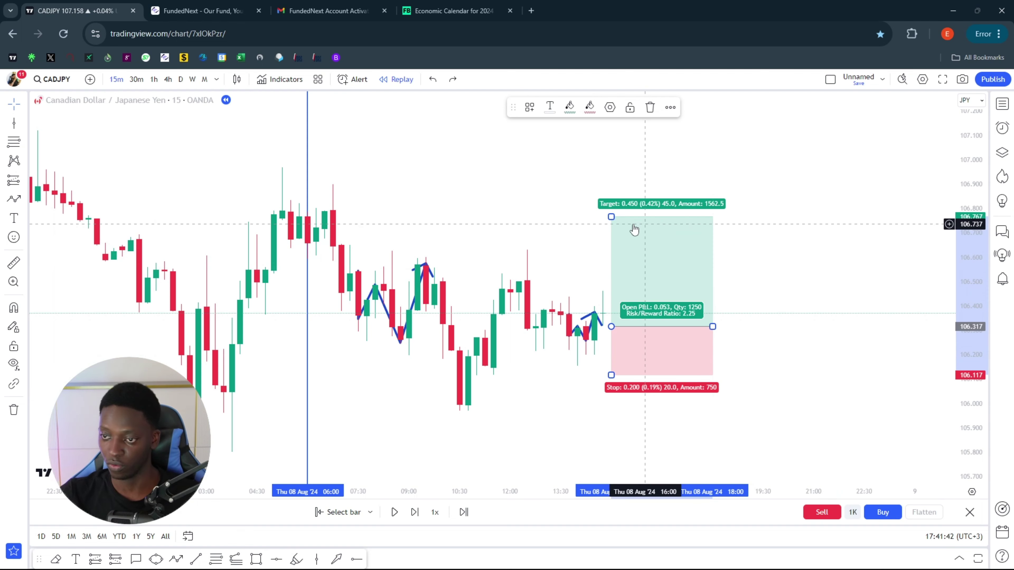
{"action": "left_click_drag", "start_coordinate": [611, 217], "coordinate": [611, 180]}
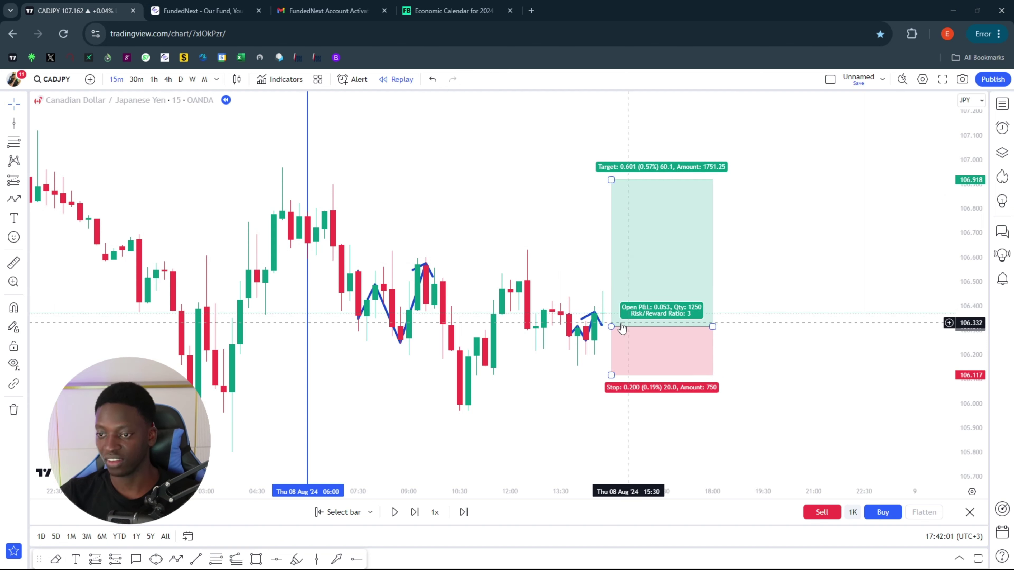
{"action": "left_click", "coordinate": [657, 384]}
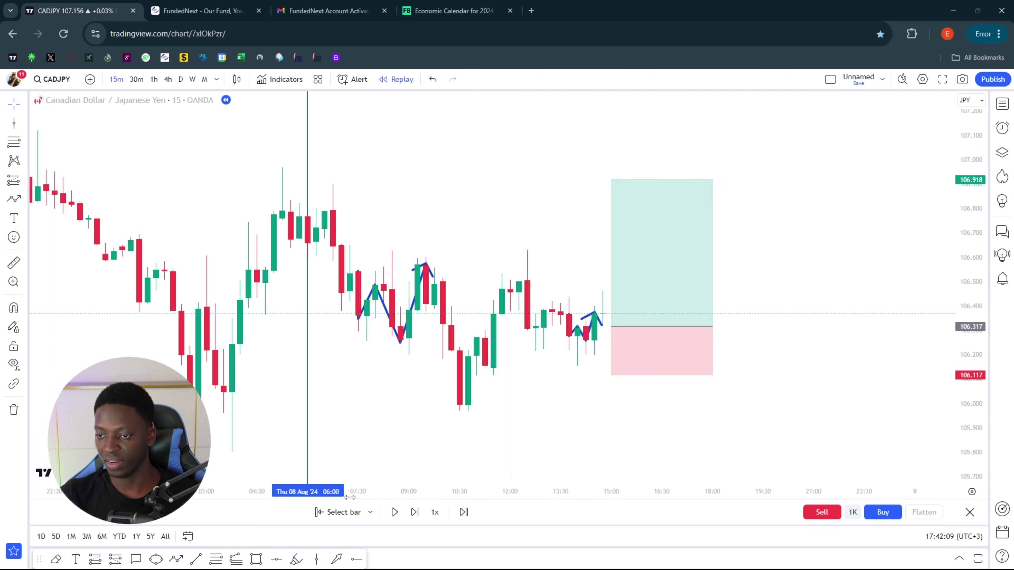
Advance the replay one bar at a time to 15:15 to follow price inside the long position.
{"action": "left_click", "coordinate": [415, 515]}
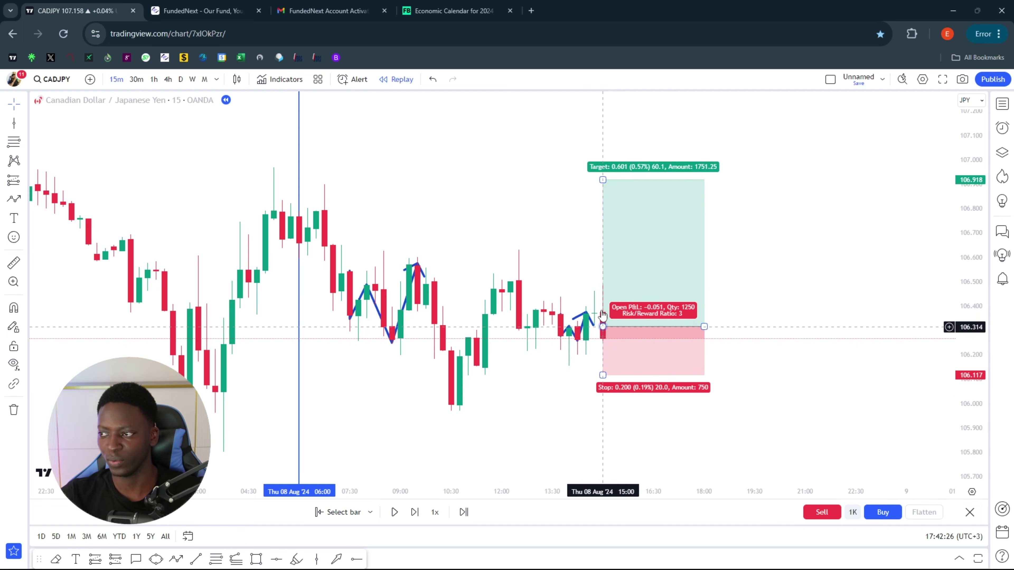
{"action": "scroll", "coordinate": [523, 235], "scroll_direction": "up", "scroll_amount": 2}
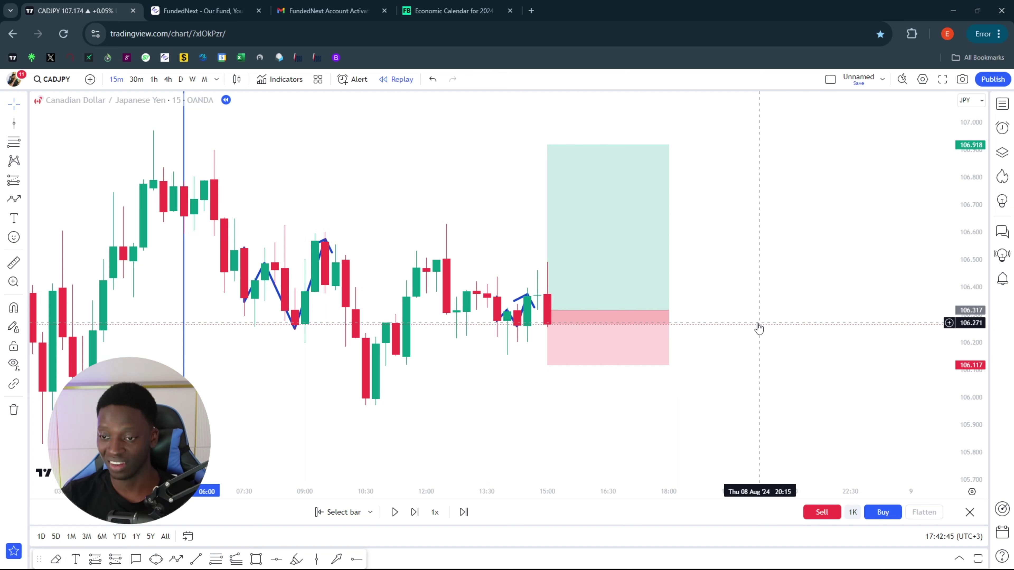
{"action": "left_click", "coordinate": [548, 306]}
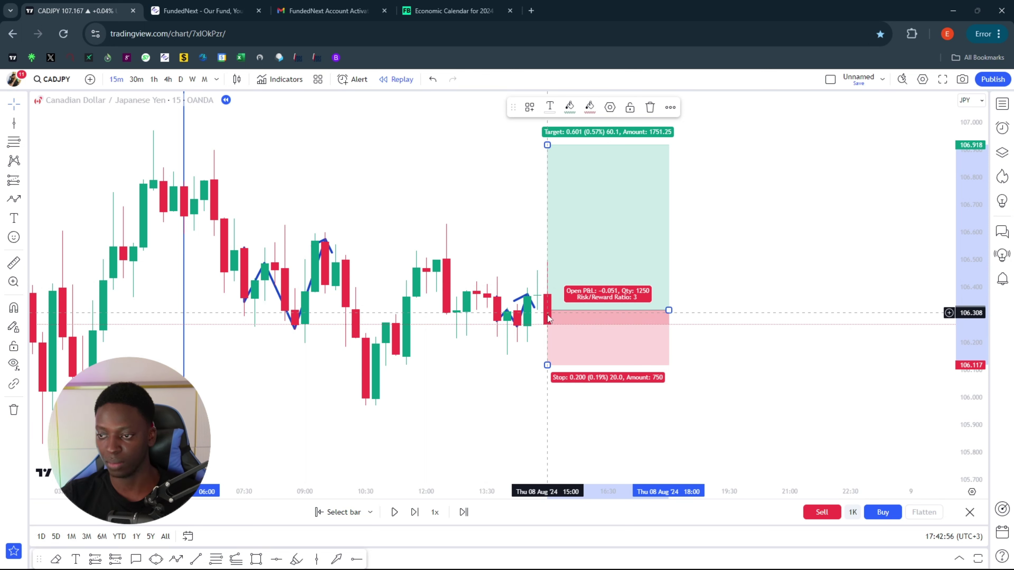
{"action": "left_click", "coordinate": [415, 513]}
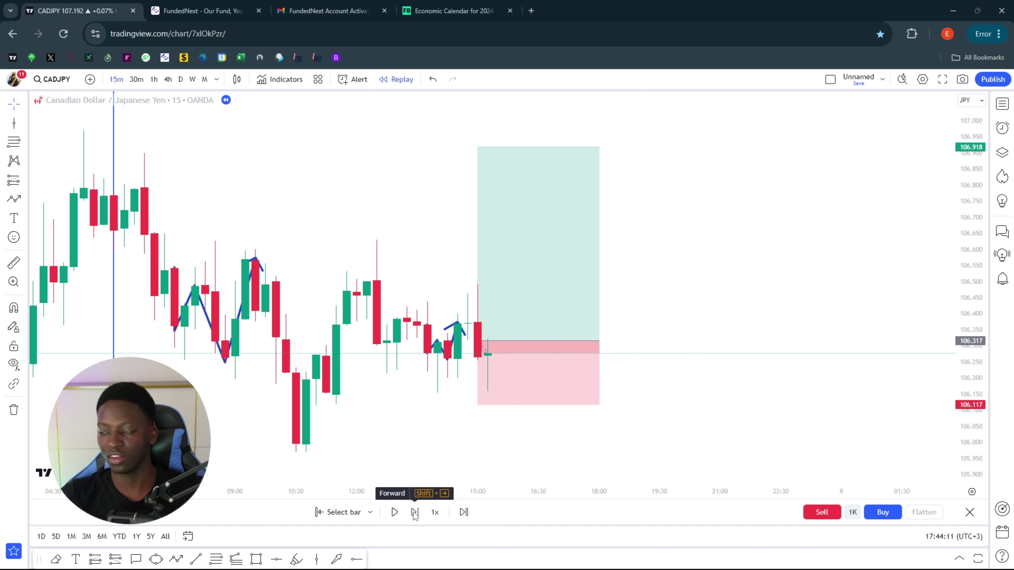
Advance the replay by one bar to 15:30 to follow price toward the long position's target.
{"action": "left_click", "coordinate": [414, 513]}
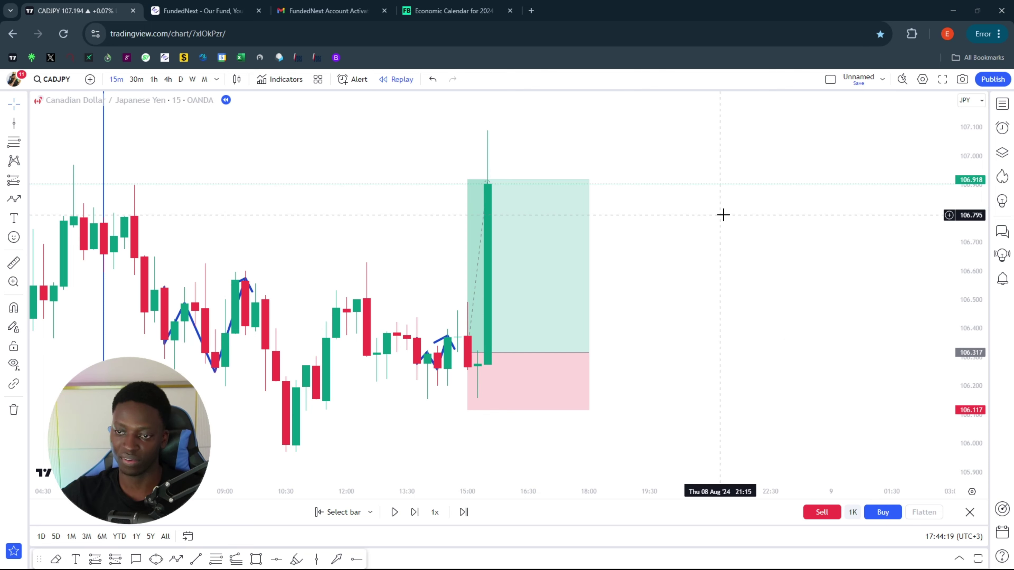
{"action": "scroll", "coordinate": [564, 393], "scroll_direction": "left", "scroll_amount": 4}
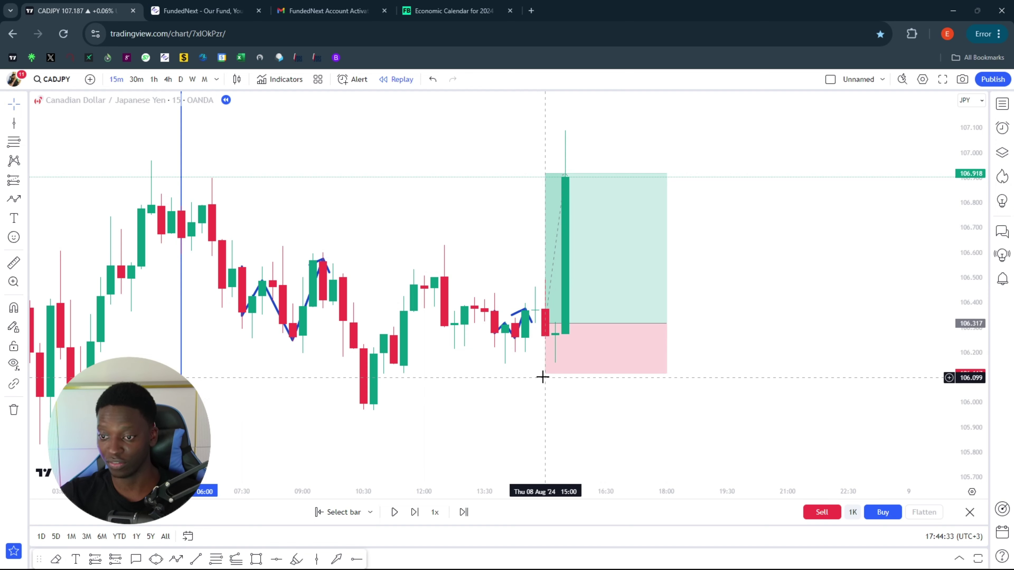
Try the 3 RR 15SL : 45TP template on the long position to compare its levels, and undo it.
{"action": "double_click", "coordinate": [589, 369]}
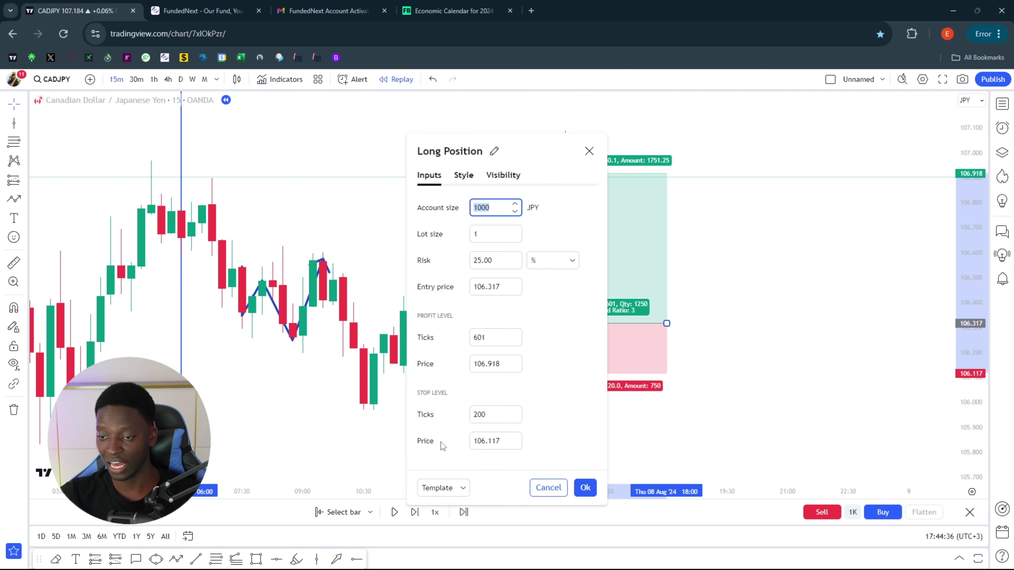
{"action": "left_click", "coordinate": [443, 488]}
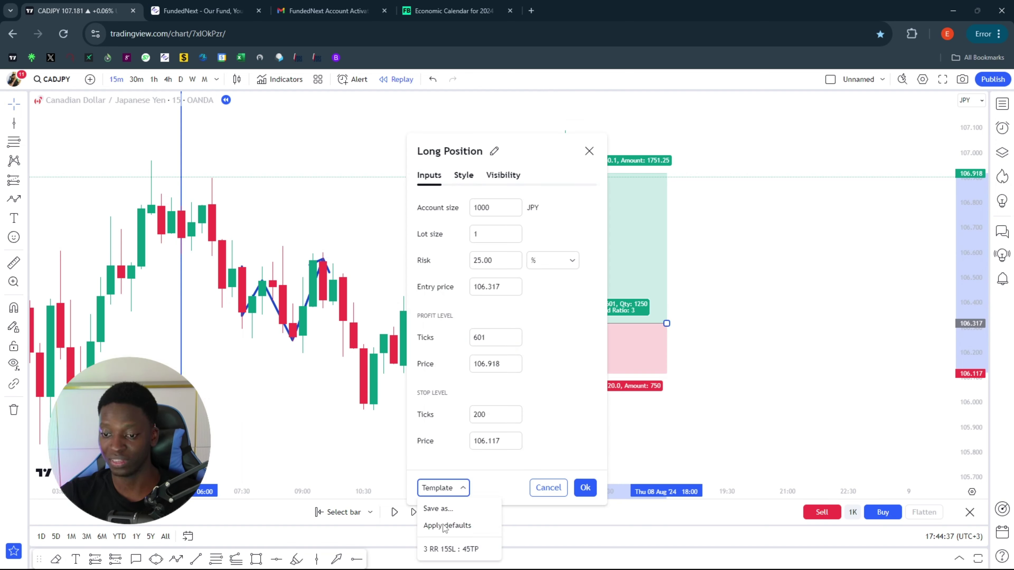
{"action": "left_click", "coordinate": [443, 549]}
{"action": "left_click", "coordinate": [585, 488]}
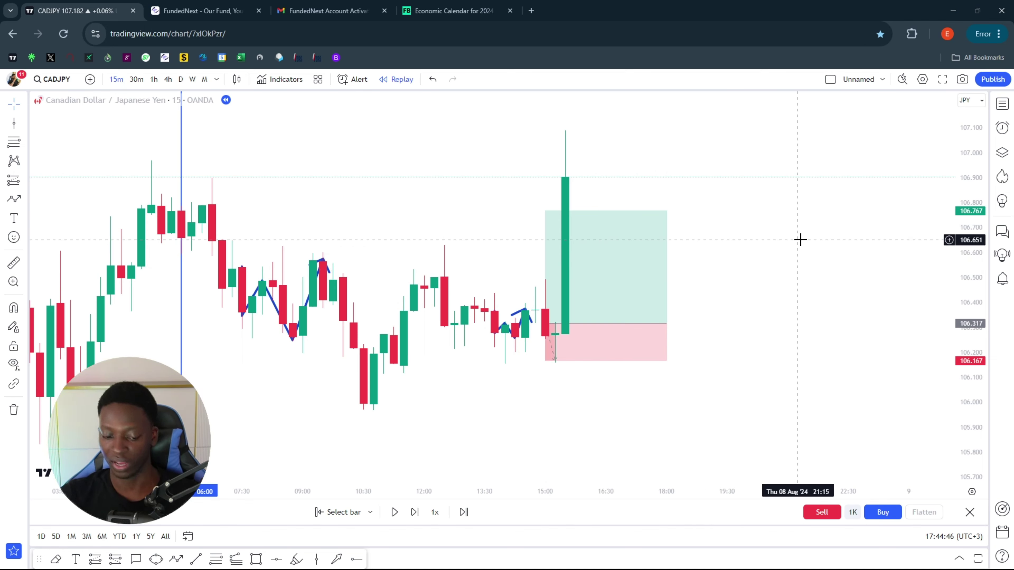
{"action": "key", "text": "ctrl+z"}
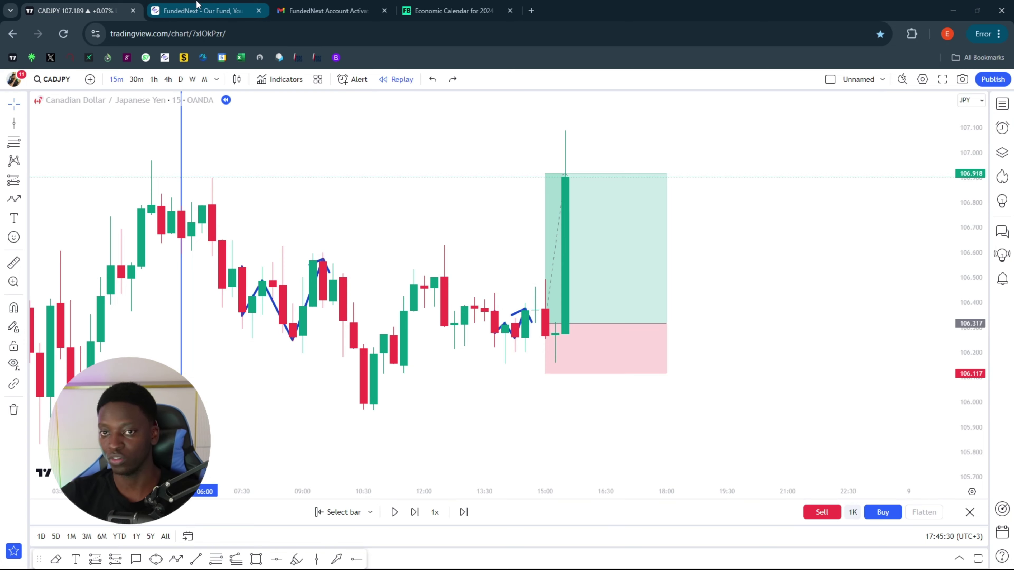
Switch to FundedNext to review the CADJPY trade in the Trading History, and return to the TradingView chart.
{"action": "left_click", "coordinate": [198, 10]}
{"action": "scroll", "coordinate": [575, 388], "scroll_direction": "down", "scroll_amount": 2}
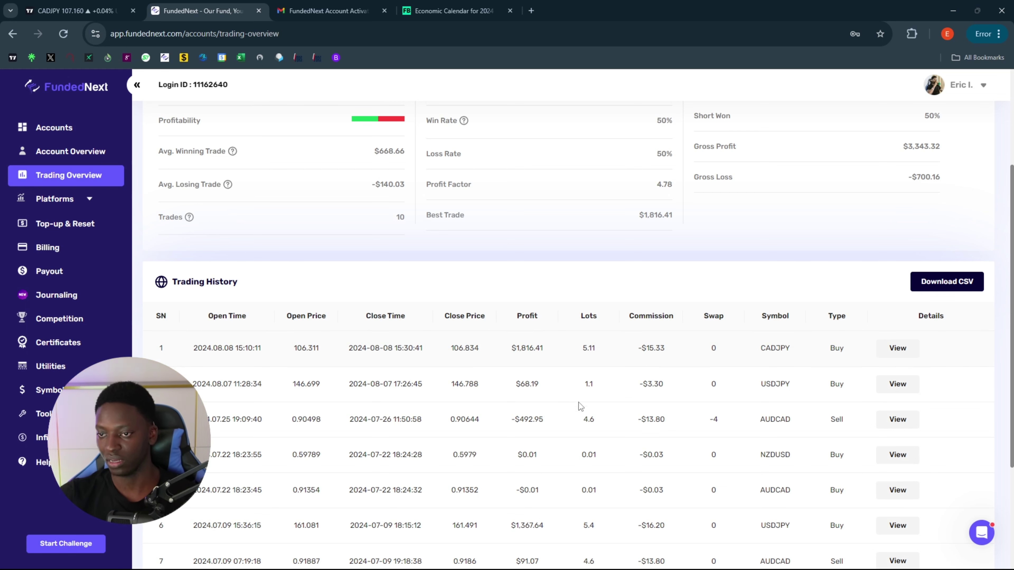
{"action": "scroll", "coordinate": [580, 389], "scroll_direction": "up", "scroll_amount": 4}
{"action": "left_click", "coordinate": [94, 6]}
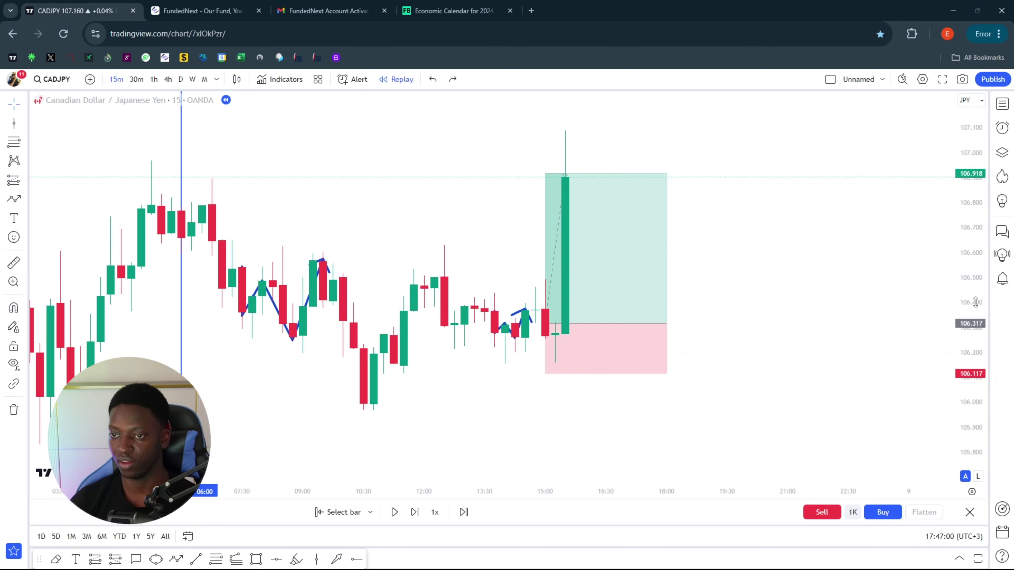
{"action": "scroll", "coordinate": [975, 302], "scroll_direction": "down", "scroll_amount": 3}
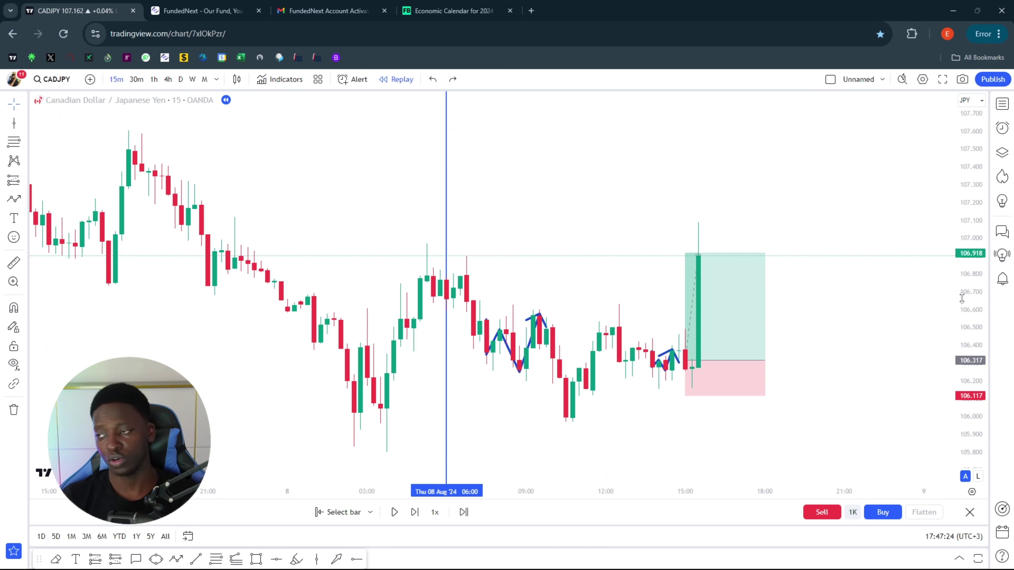